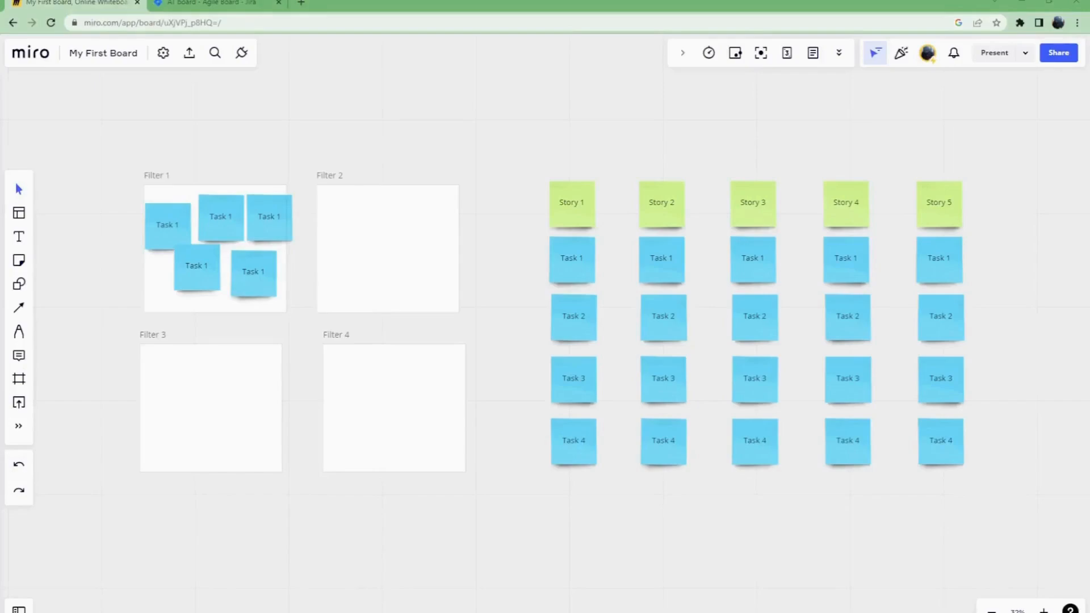
# - Delete the Task 1 note under Story 3 and the upper-right Task 1 note in the Filter 1 frame
pyautogui.click(748, 271)
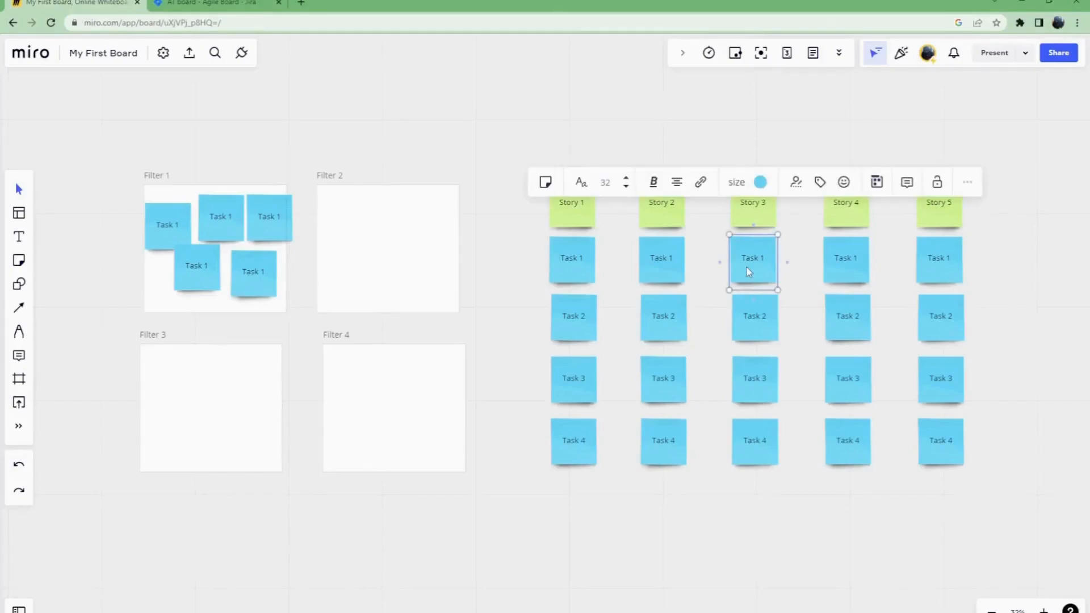
pyautogui.press('Delete')
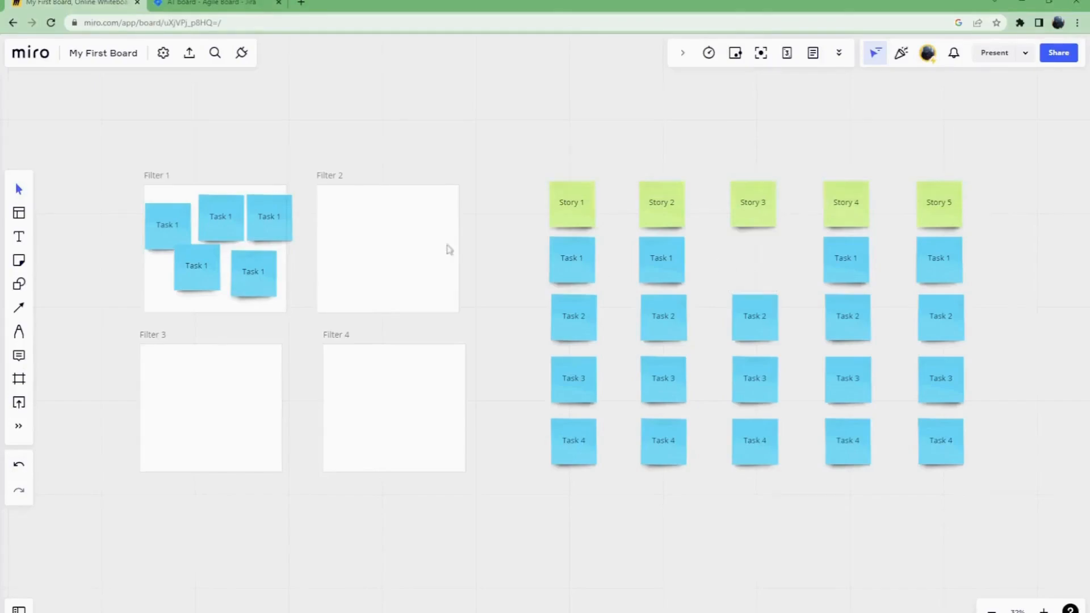
pyautogui.click(271, 222)
pyautogui.press('Delete')
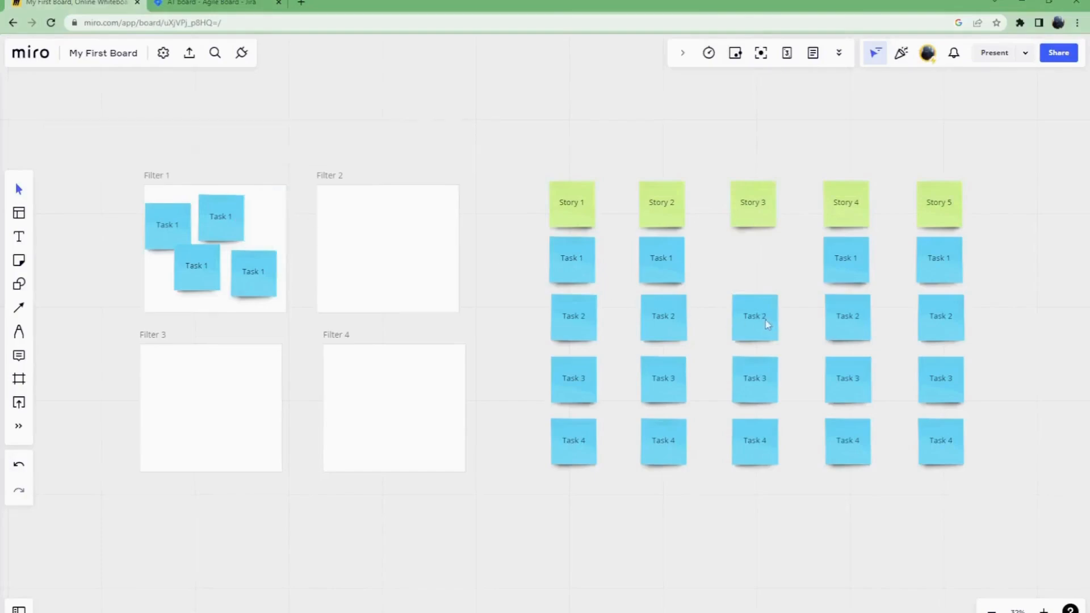
# - Move Story 3's Task 2 note into the Filter 2 frame, and delete it there
pyautogui.moveTo(760, 317); pyautogui.dragTo(364, 221)
pyautogui.click(369, 226)
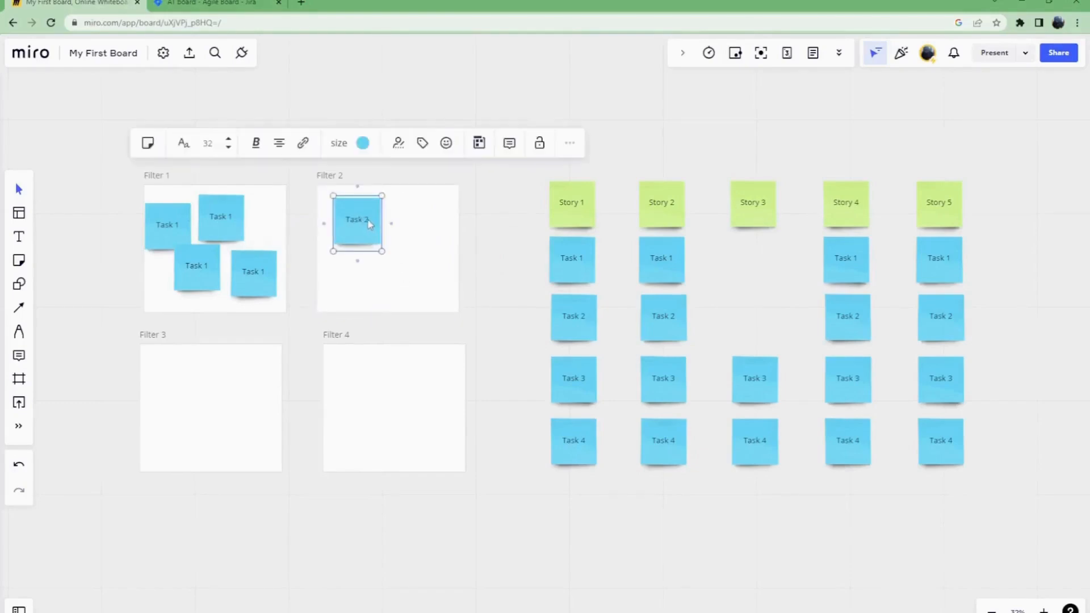
pyautogui.press('Delete')
# - Move Story 3's Task 3 note into Filter 3 and delete it there, and move its Task 4 note into Filter 4
pyautogui.moveTo(770, 384); pyautogui.dragTo(185, 390)
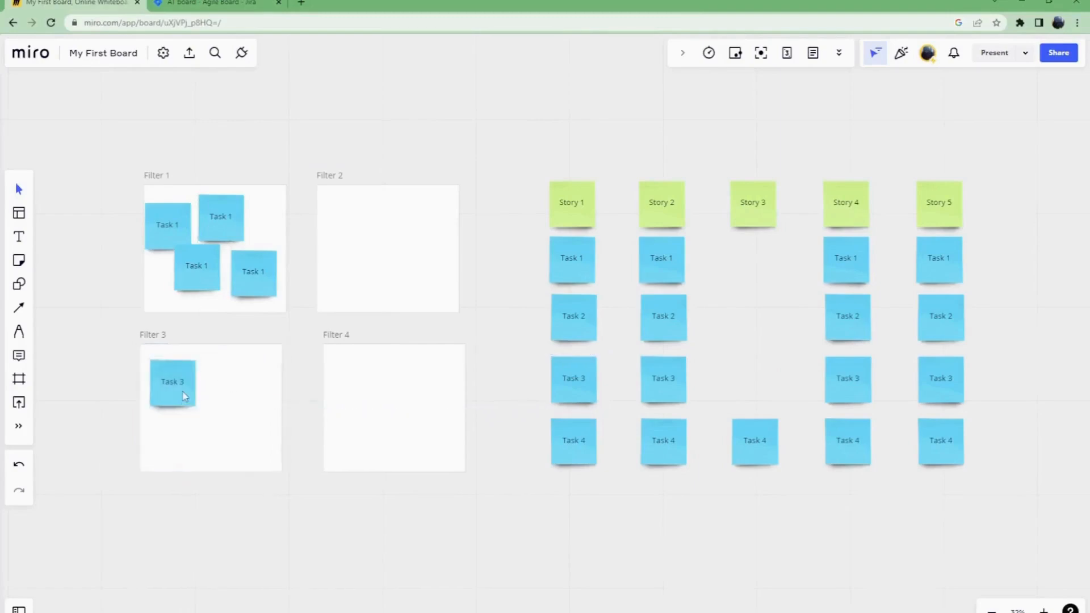
pyautogui.click(180, 398)
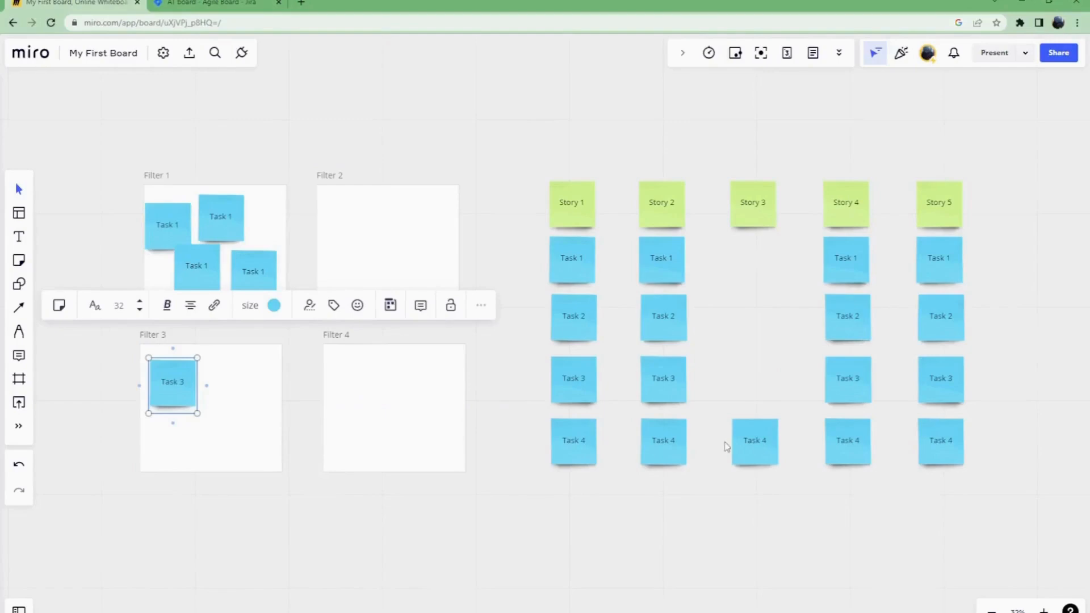
pyautogui.press('Delete')
pyautogui.moveTo(762, 444); pyautogui.dragTo(370, 384)
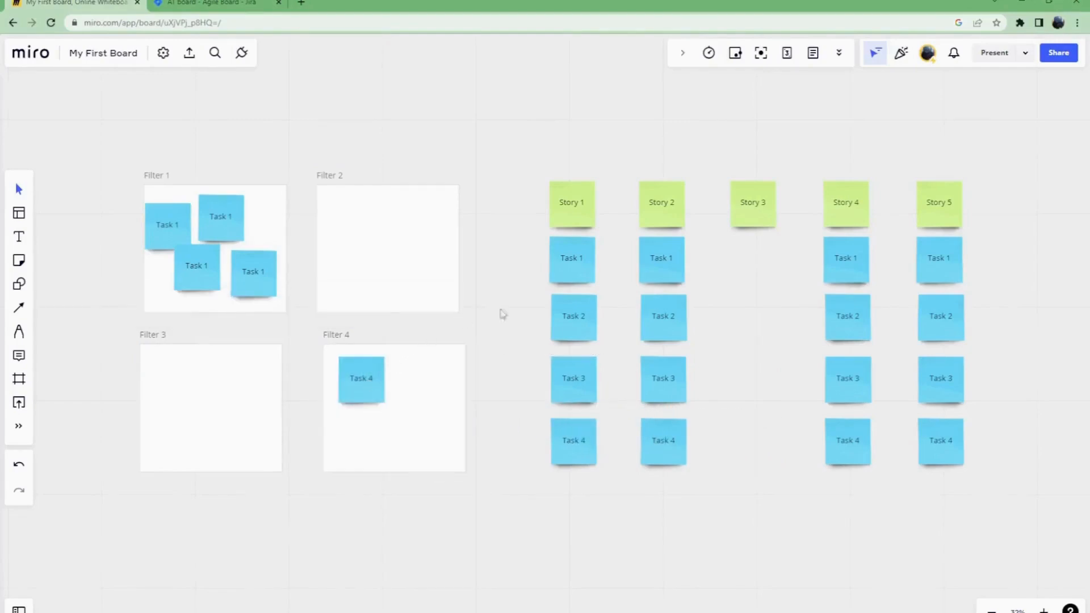
# - Draw connector arrows to the Story 1 note from each of the Task 1, Task 2, Task 3 and Task 4 notes beneath it
pyautogui.click(21, 307)
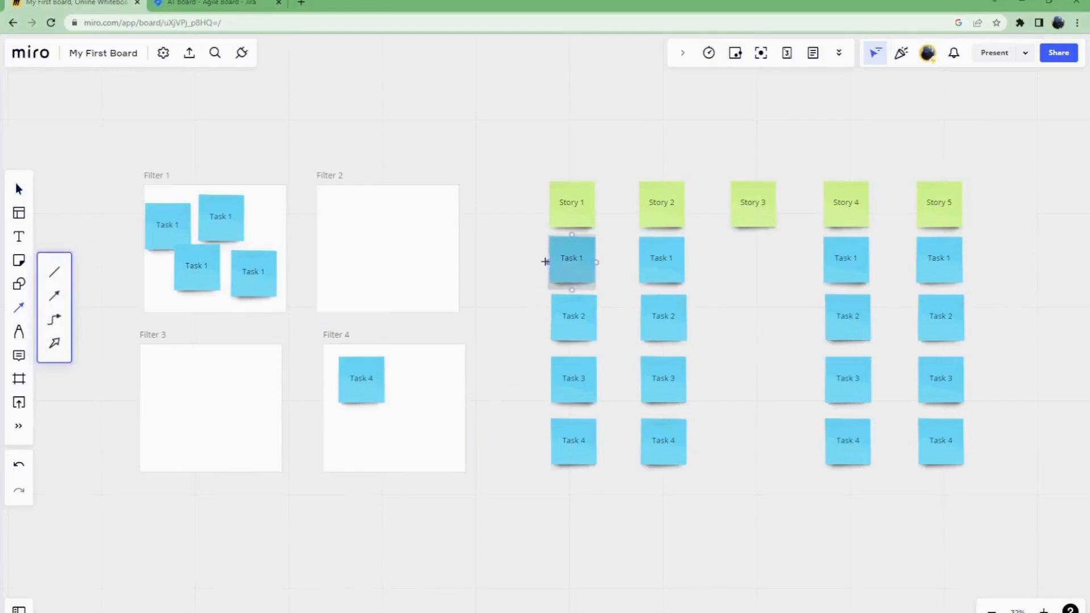
pyautogui.moveTo(544, 261)
pyautogui.mouseDown()
pyautogui.moveTo(518, 236)
pyautogui.moveTo(545, 207)
pyautogui.moveTo(536, 216)
pyautogui.mouseUp()
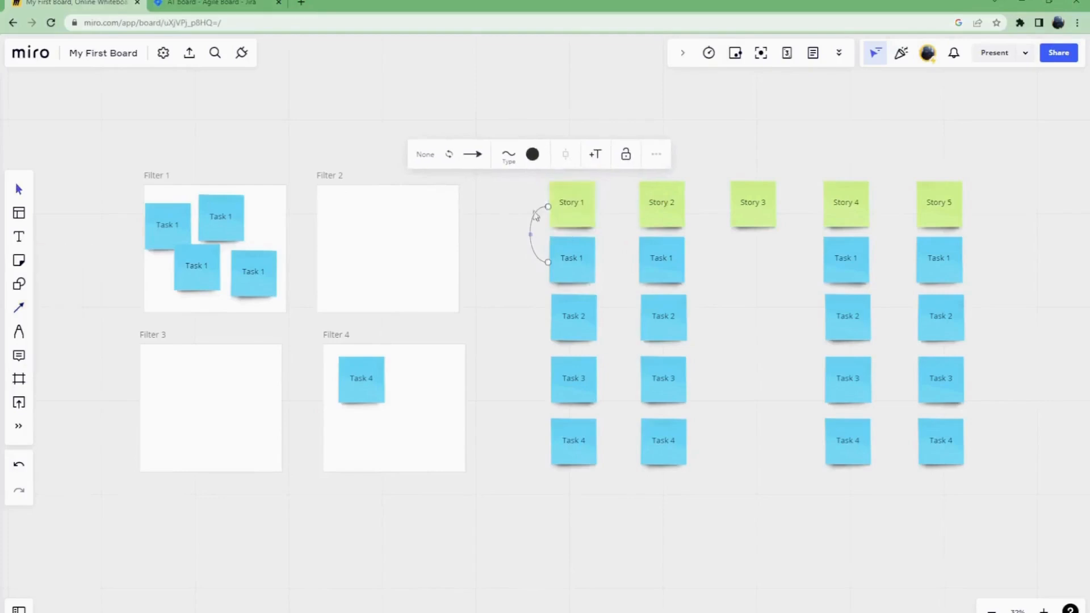
pyautogui.click(18, 307)
pyautogui.moveTo(549, 320); pyautogui.dragTo(546, 208)
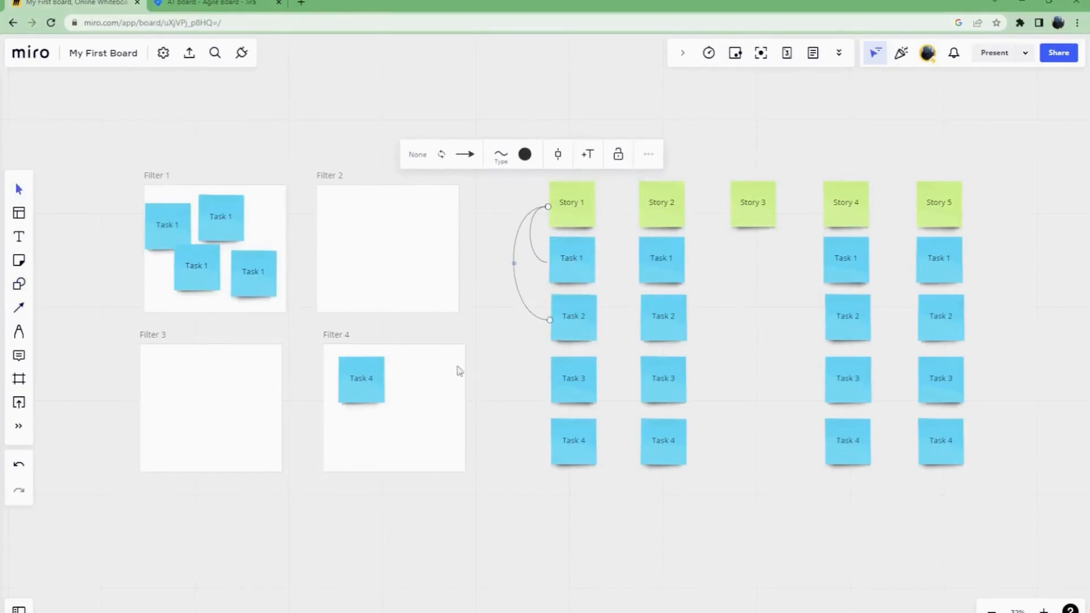
pyautogui.click(18, 308)
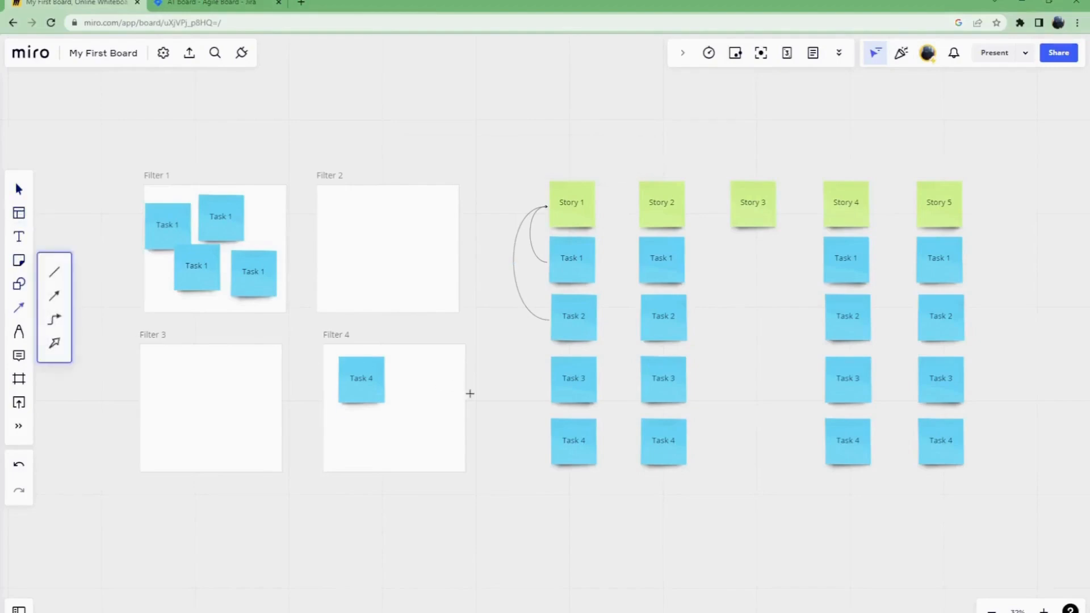
pyautogui.moveTo(546, 380)
pyautogui.mouseDown()
pyautogui.moveTo(482, 267)
pyautogui.moveTo(523, 207)
pyautogui.moveTo(545, 208)
pyautogui.mouseUp()
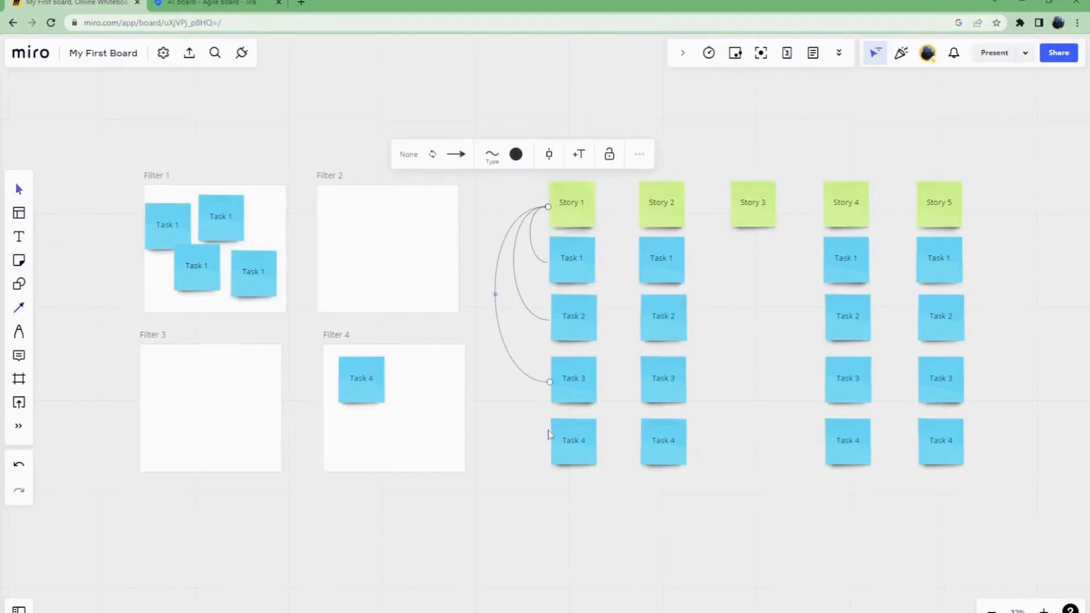
pyautogui.click(20, 310)
pyautogui.moveTo(549, 445)
pyautogui.mouseDown()
pyautogui.moveTo(531, 250)
pyautogui.moveTo(545, 207)
pyautogui.mouseUp()
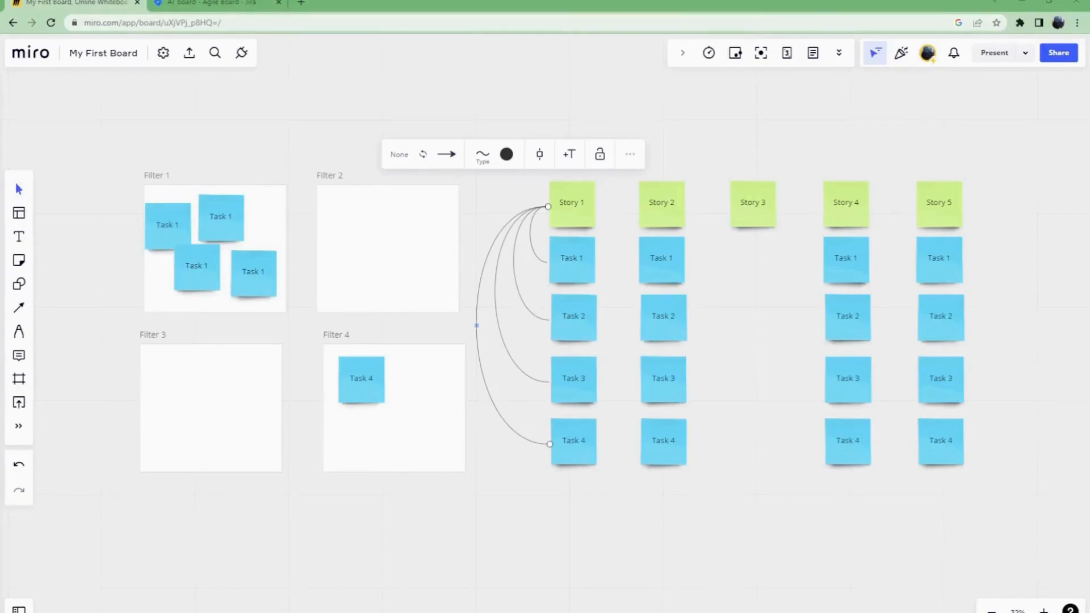
# - Switch to Jira and open the custom fields page in the issue settings
pyautogui.hotkey('ctrl', 'Tab')
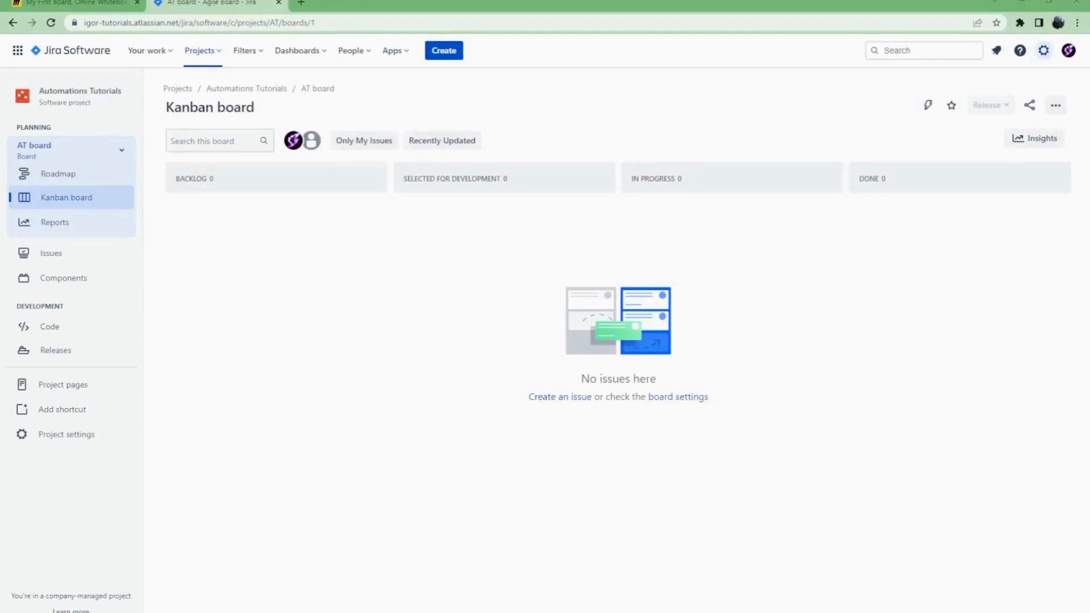
pyautogui.click(1044, 51)
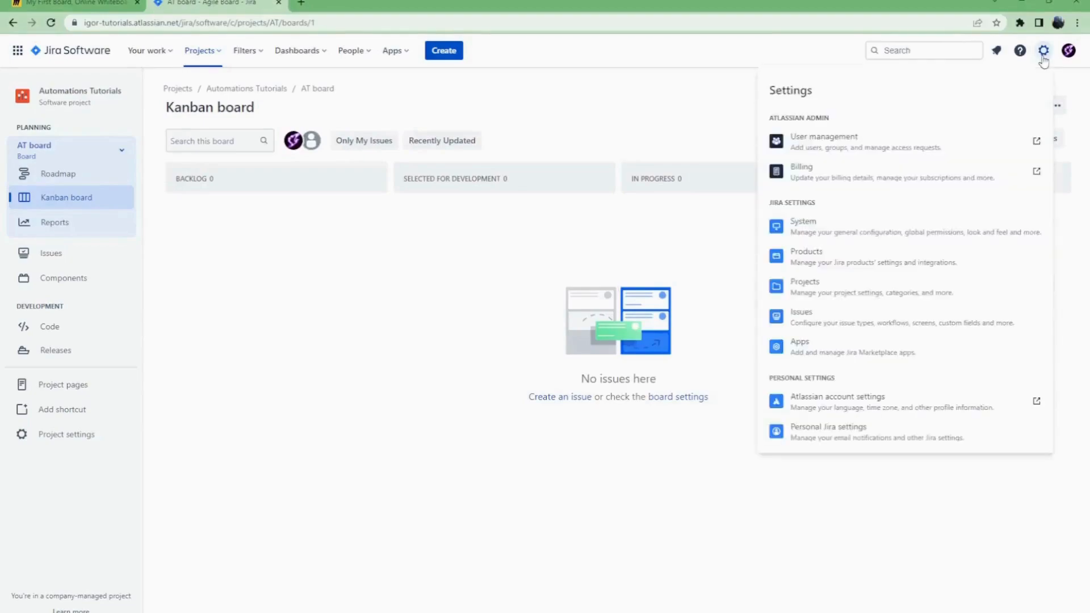
pyautogui.click(854, 316)
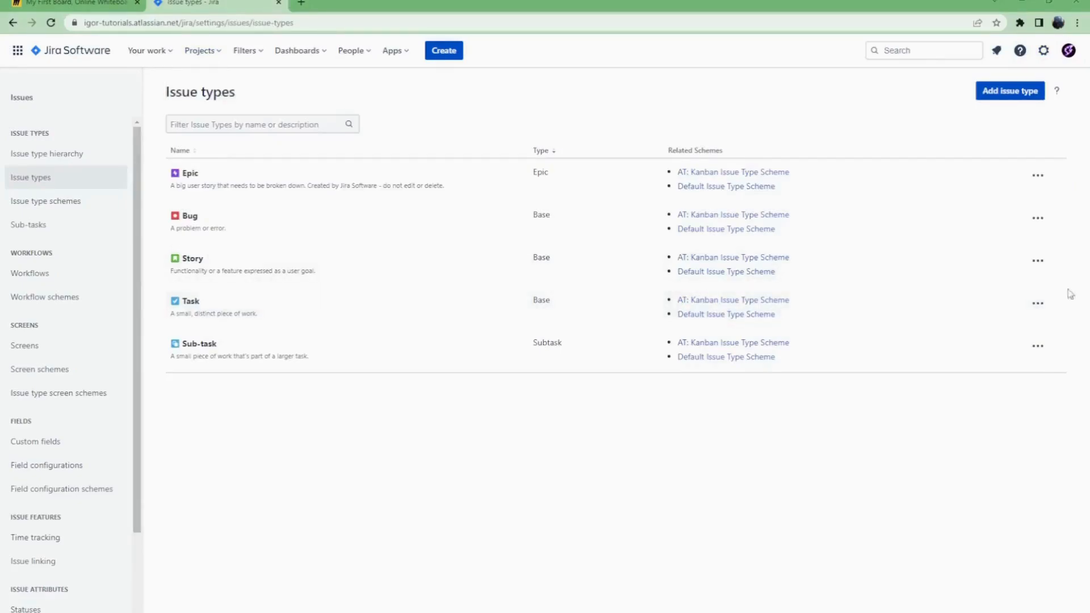
pyautogui.click(43, 441)
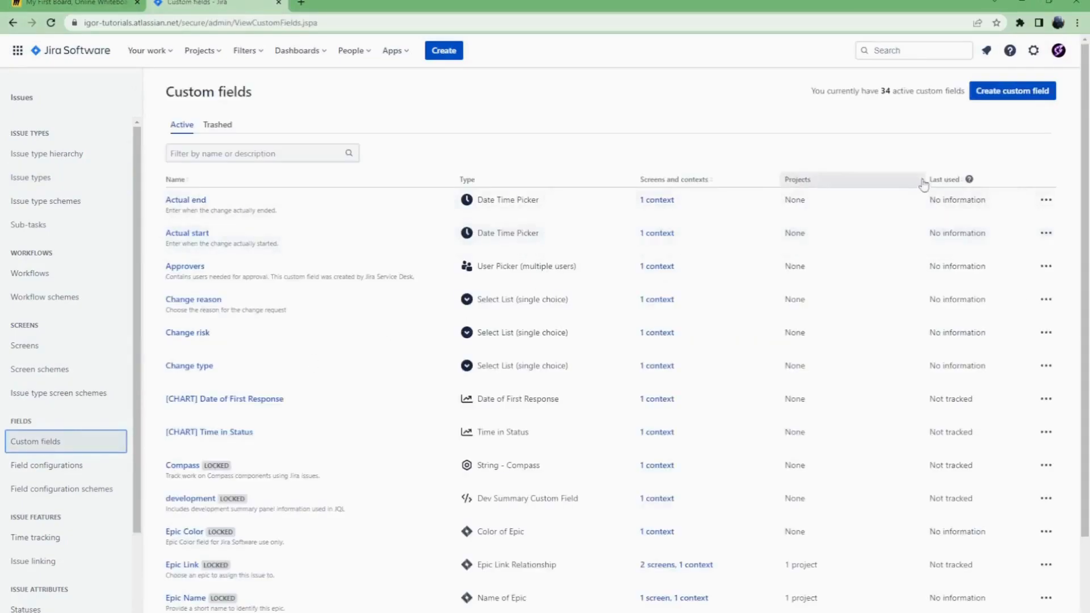
# - Start a new custom field of type Select List (single choice) and name it PhaseType
pyautogui.click(1009, 90)
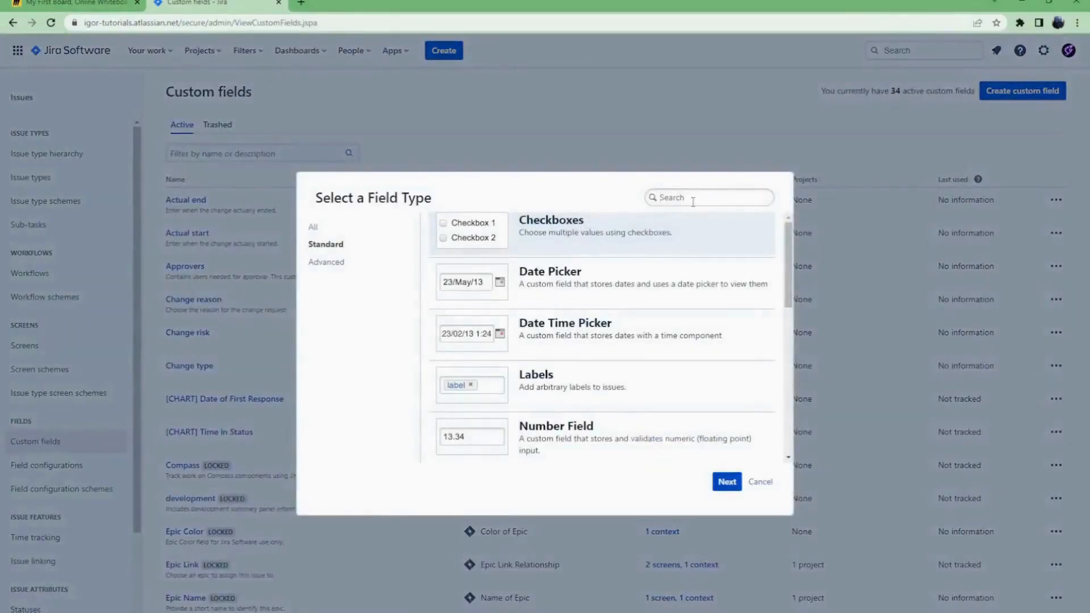
pyautogui.click(693, 202)
pyautogui.write('se')
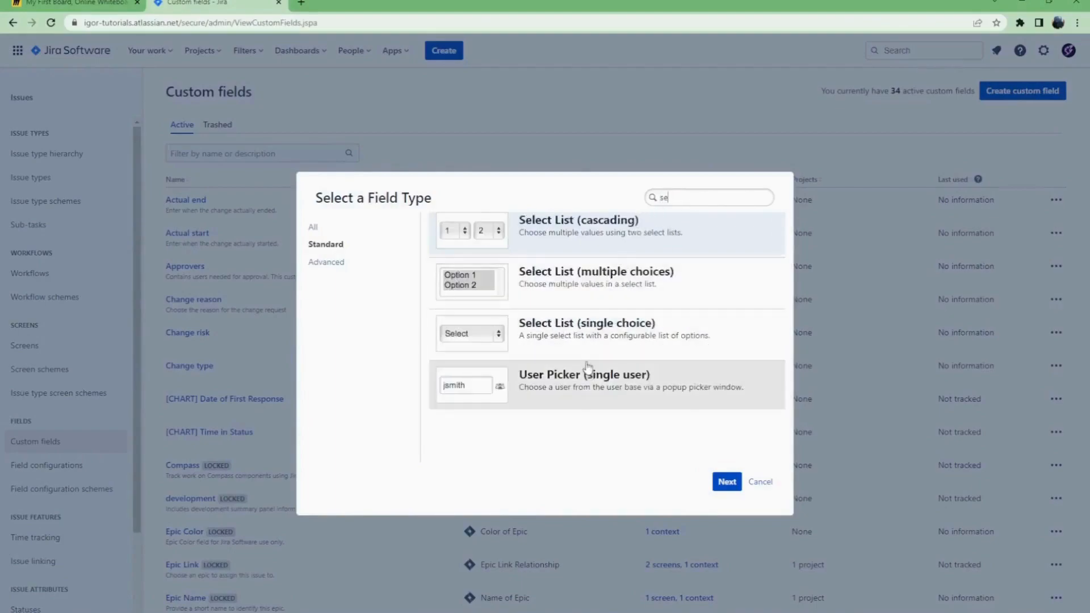
pyautogui.click(577, 347)
pyautogui.click(716, 478)
pyautogui.write('PhaseType')
# - Add the options PhaseOne, PhaseTwo, PhaseThree and PhaseFour to the PhaseType field and create it
pyautogui.click(415, 331)
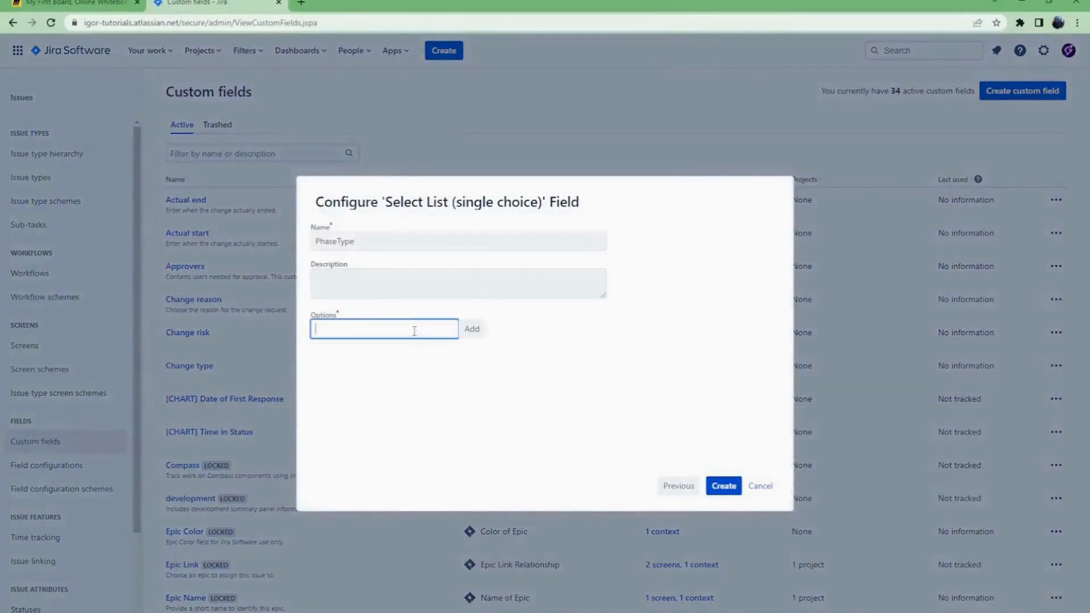
pyautogui.write('PhaseOne')
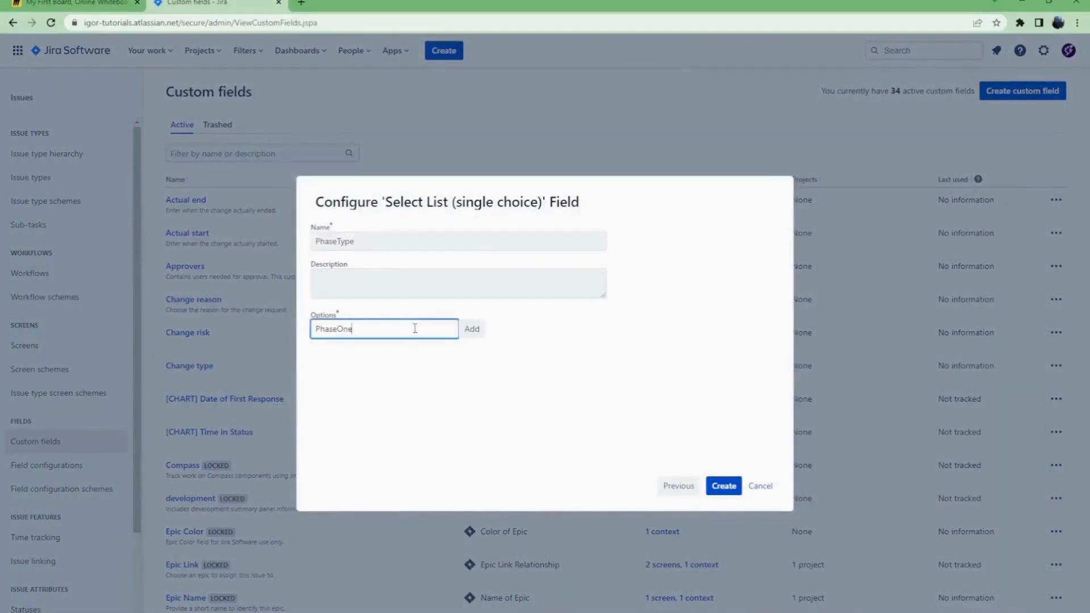
pyautogui.click(472, 329)
pyautogui.write('Phas')
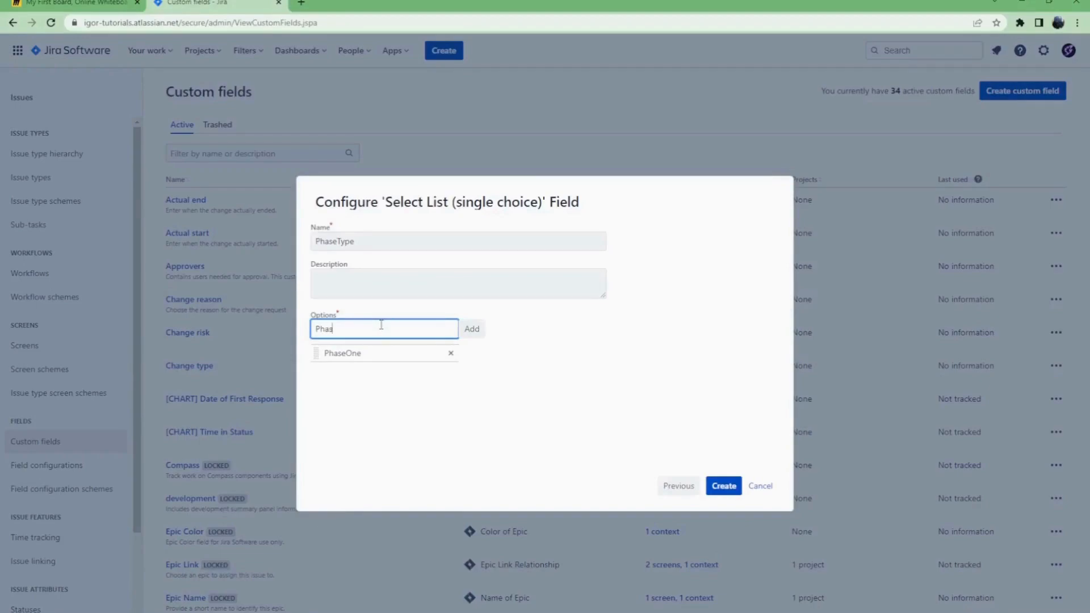
pyautogui.write('eTwo')
pyautogui.click(477, 329)
pyautogui.write('Phas')
pyautogui.click(475, 329)
pyautogui.write('Phase')
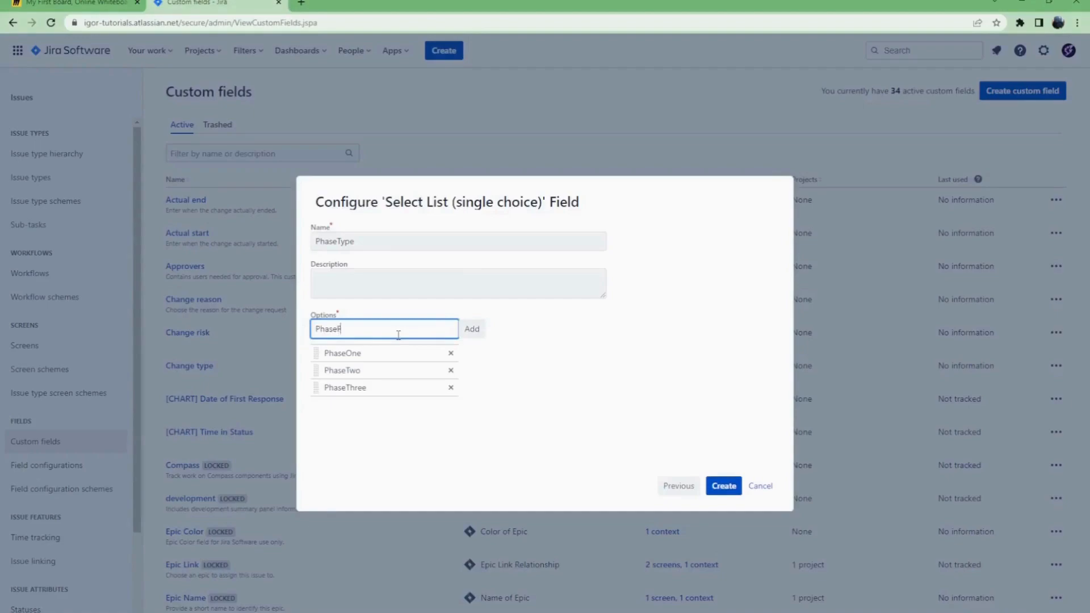
pyautogui.write('Four')
pyautogui.click(471, 330)
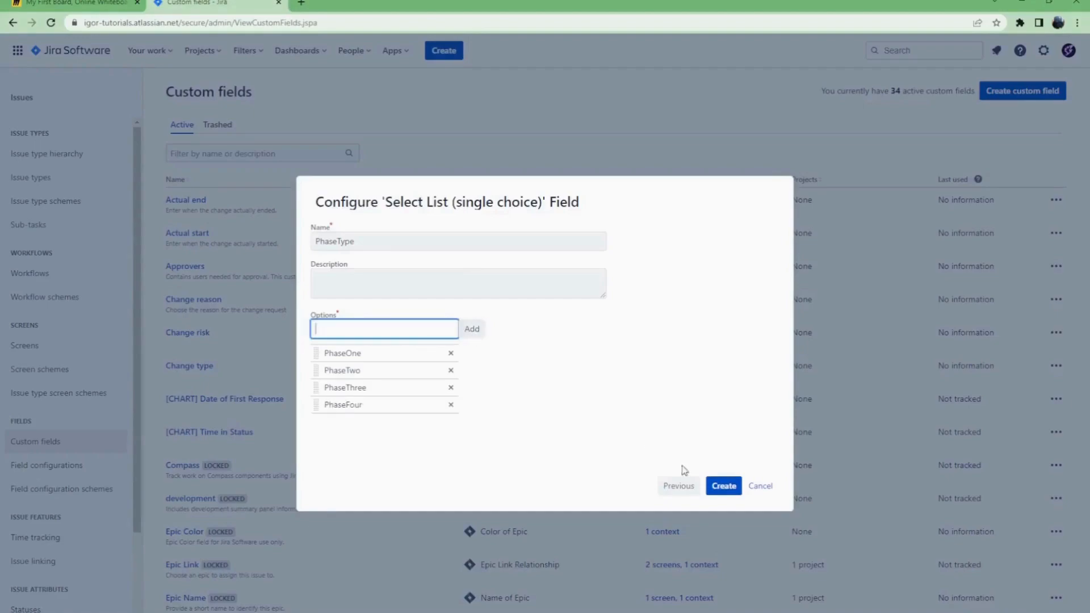
pyautogui.click(724, 486)
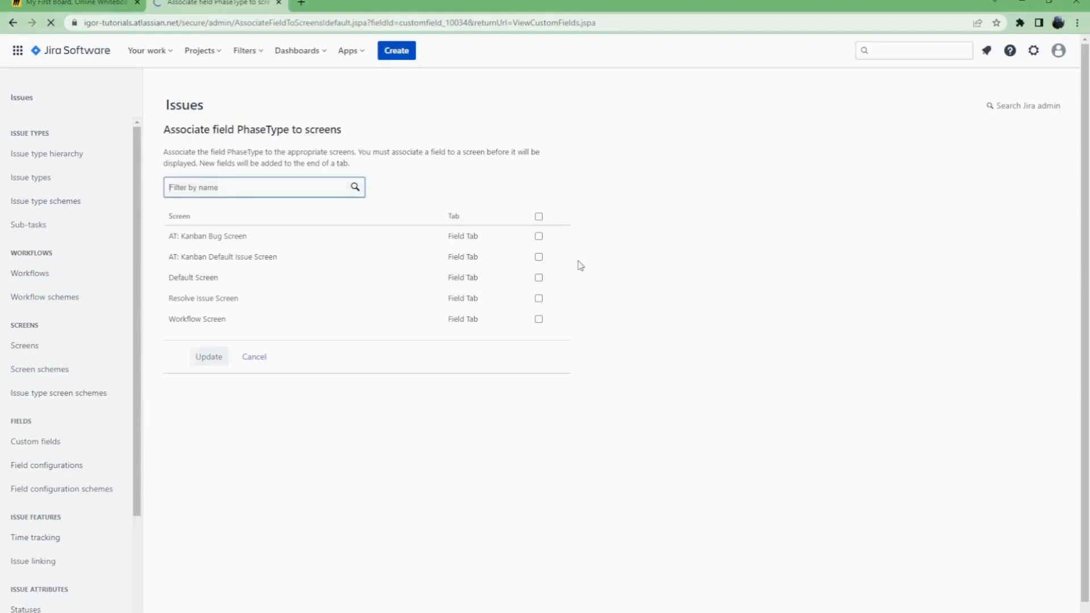
# - Associate the PhaseType field with the AT: Kanban Bug Screen and the AT: Kanban Default Issue Screen
pyautogui.click(539, 236)
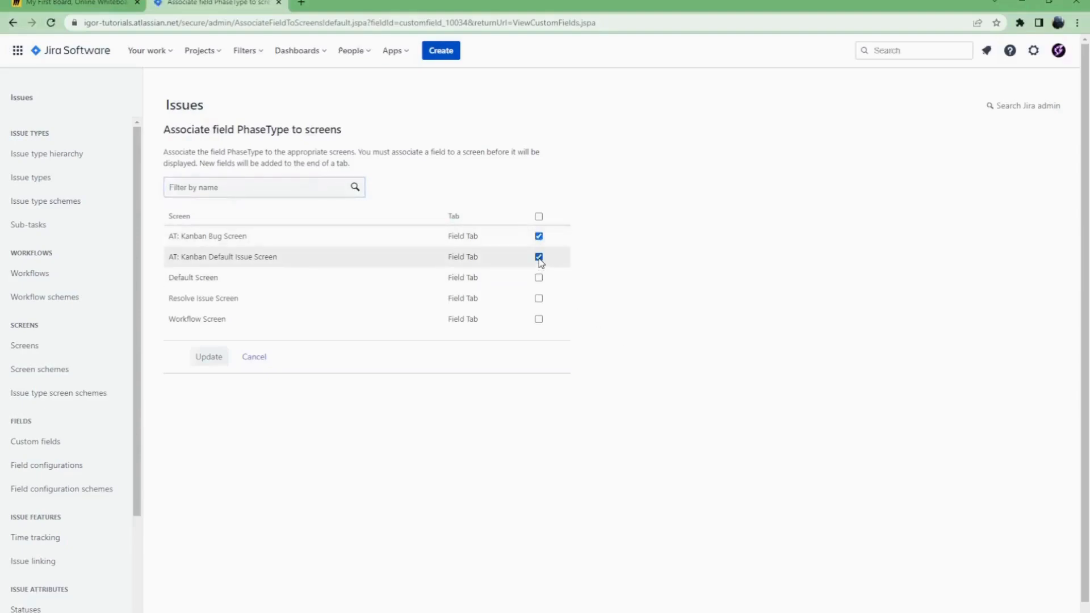
pyautogui.click(539, 258)
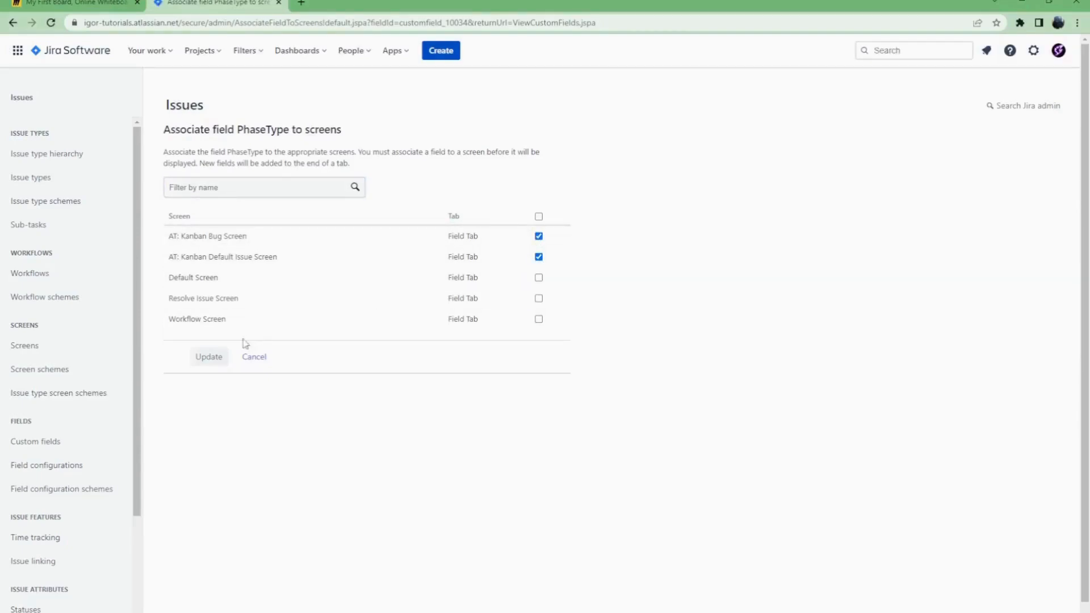
pyautogui.click(205, 357)
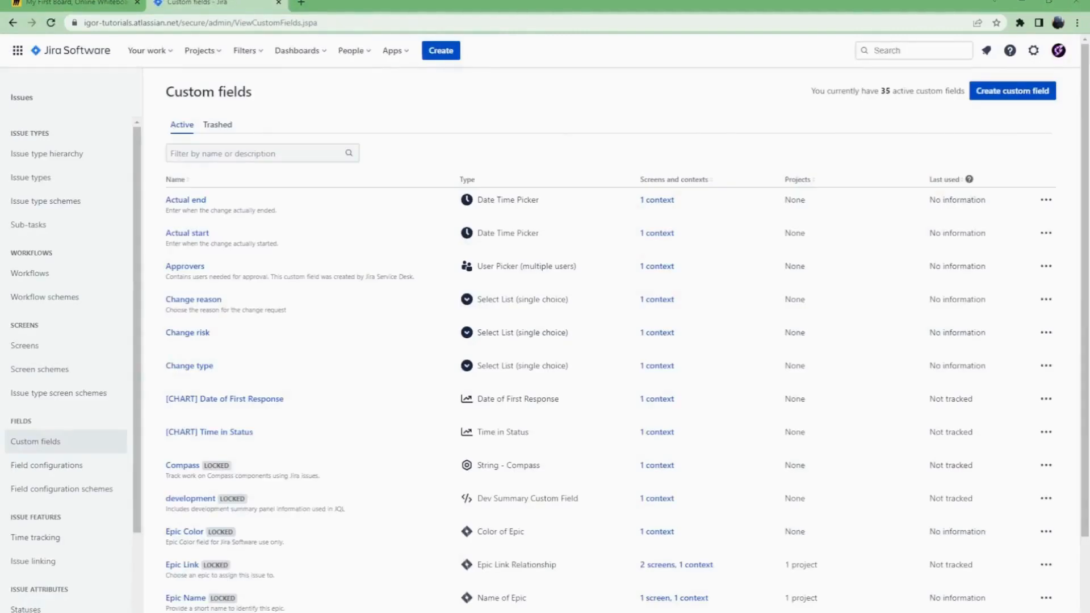
# - Open the Automation settings of the Automations Tutorials project and start a new rule, skipping the introductory tour
pyautogui.click(205, 53)
pyautogui.click(236, 106)
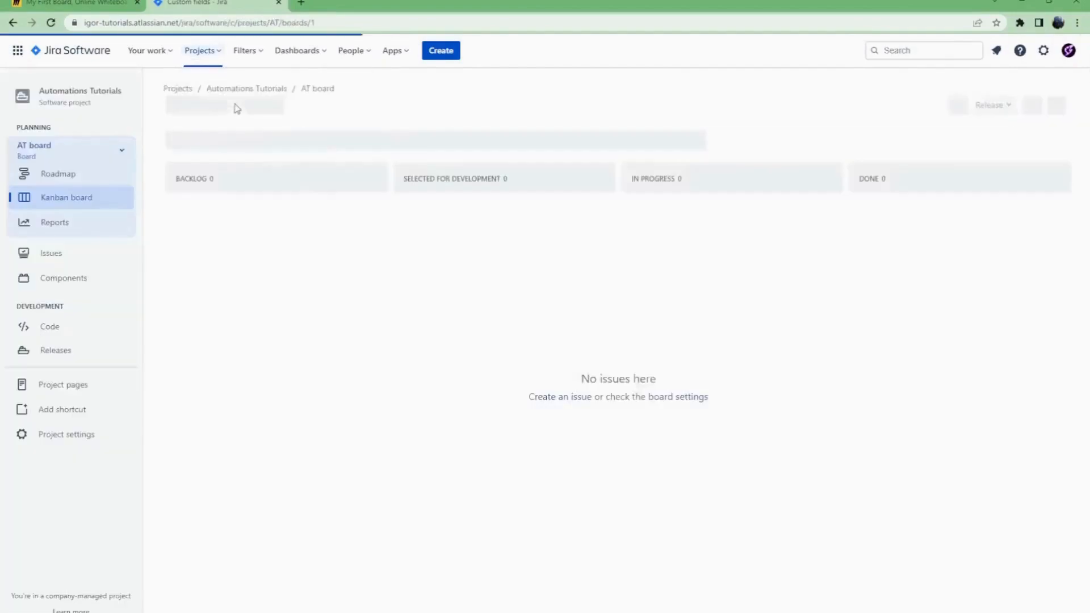
pyautogui.click(82, 437)
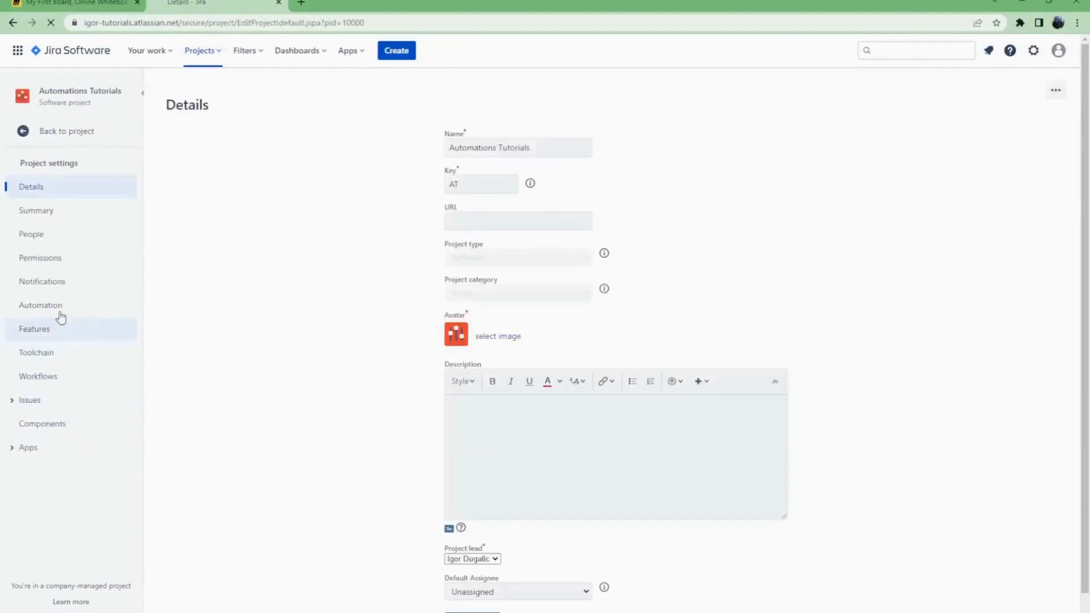
pyautogui.click(57, 311)
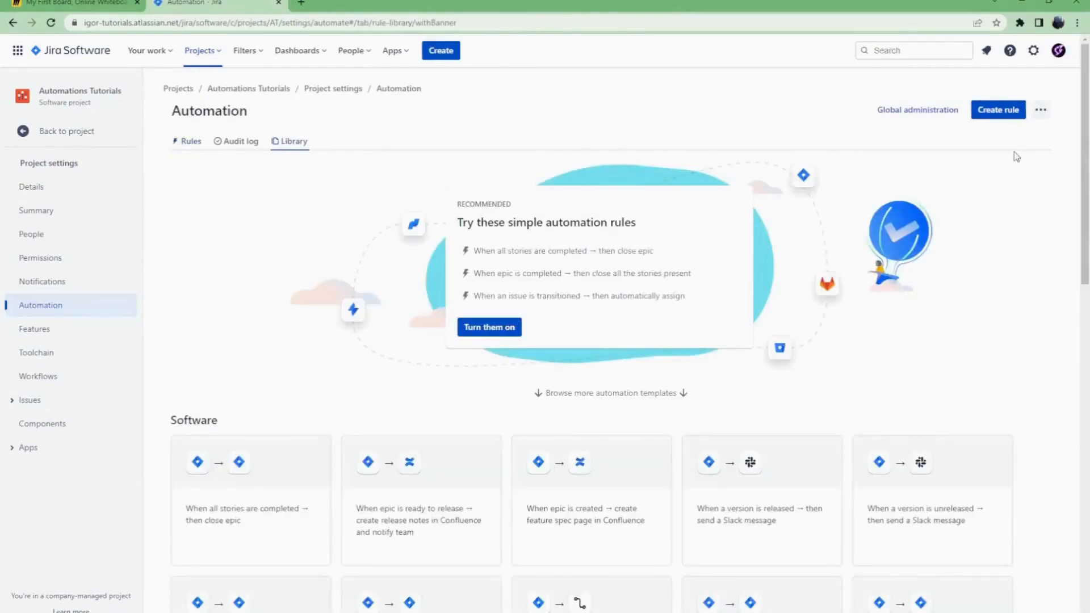
pyautogui.click(998, 110)
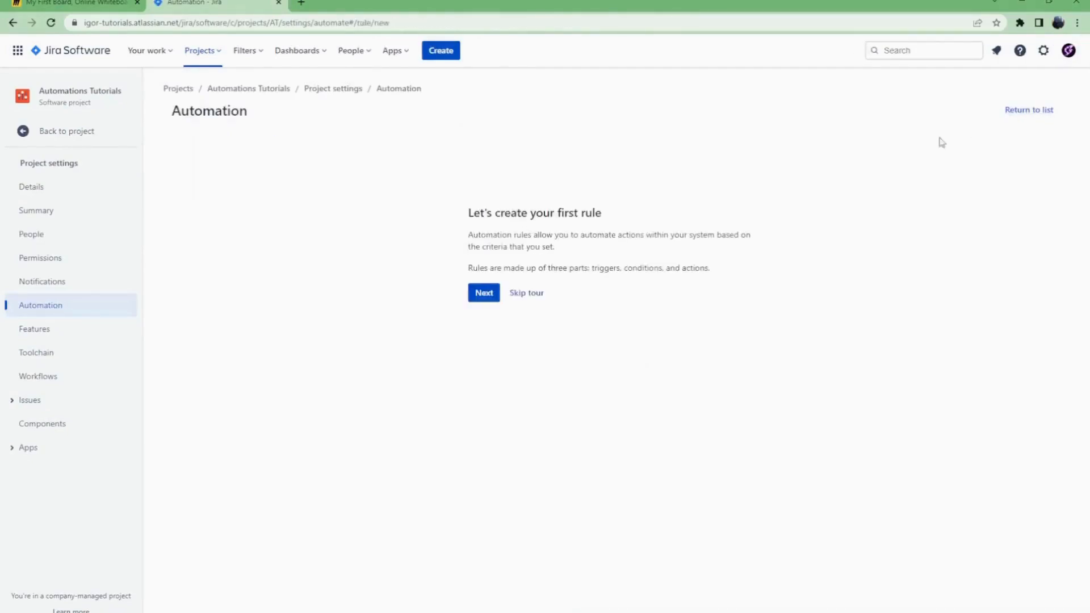
pyautogui.click(533, 295)
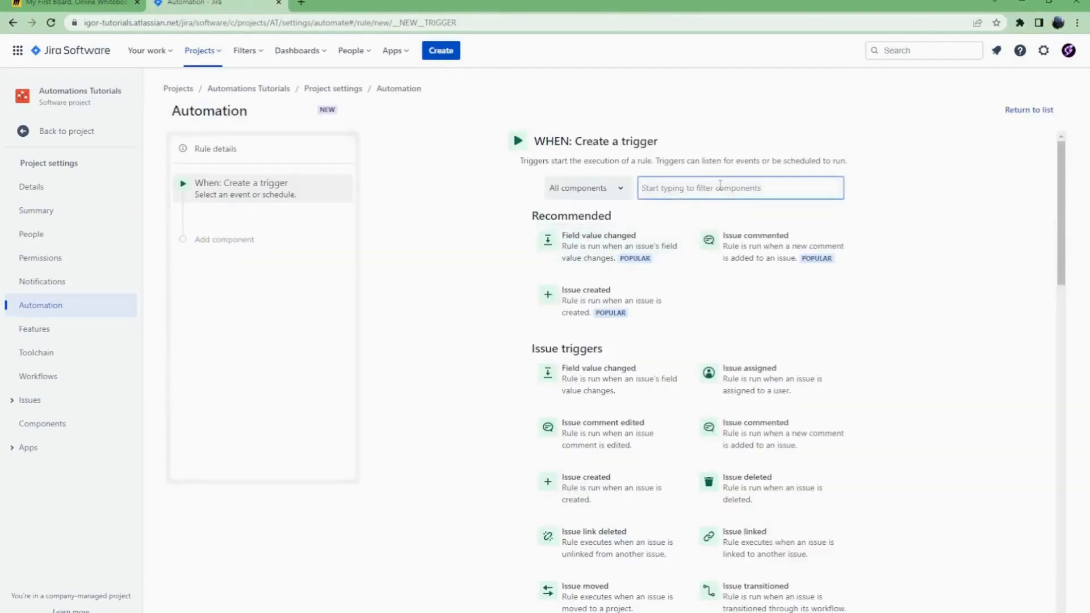
pyautogui.hotkey('shift', 'Tab')
pyautogui.write('Issue')
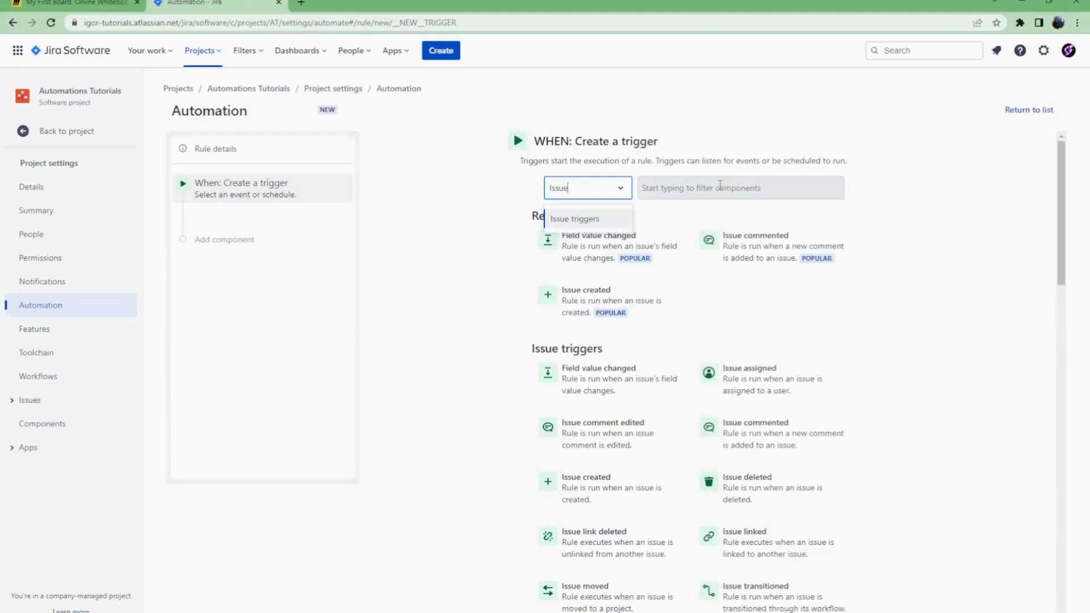
pyautogui.click(787, 158)
pyautogui.click(739, 189)
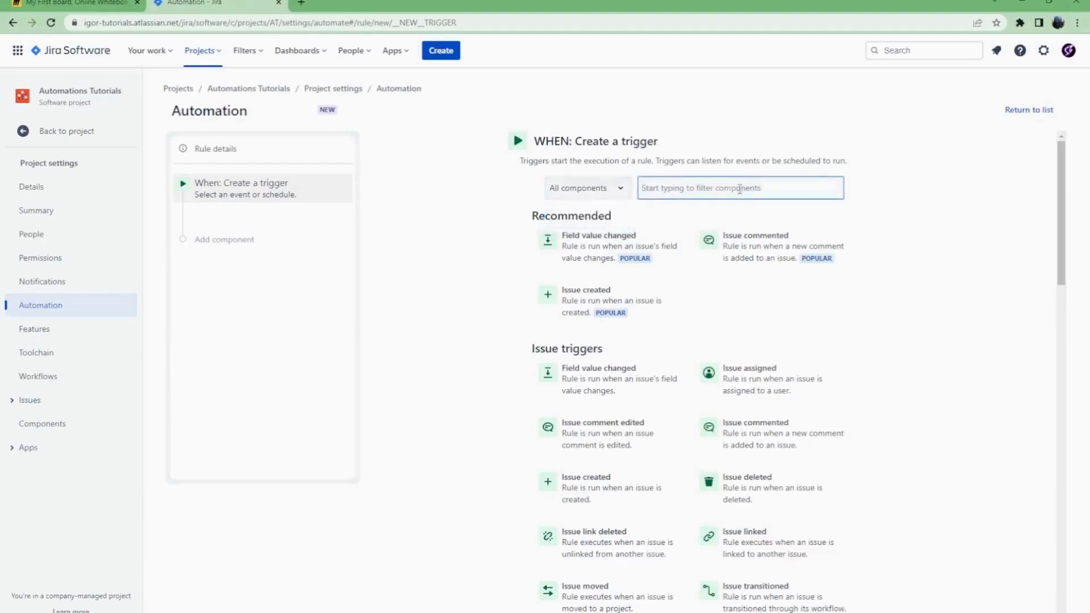
# - Set the rule's trigger to Issue created and save it
pyautogui.write('create')
pyautogui.click(641, 238)
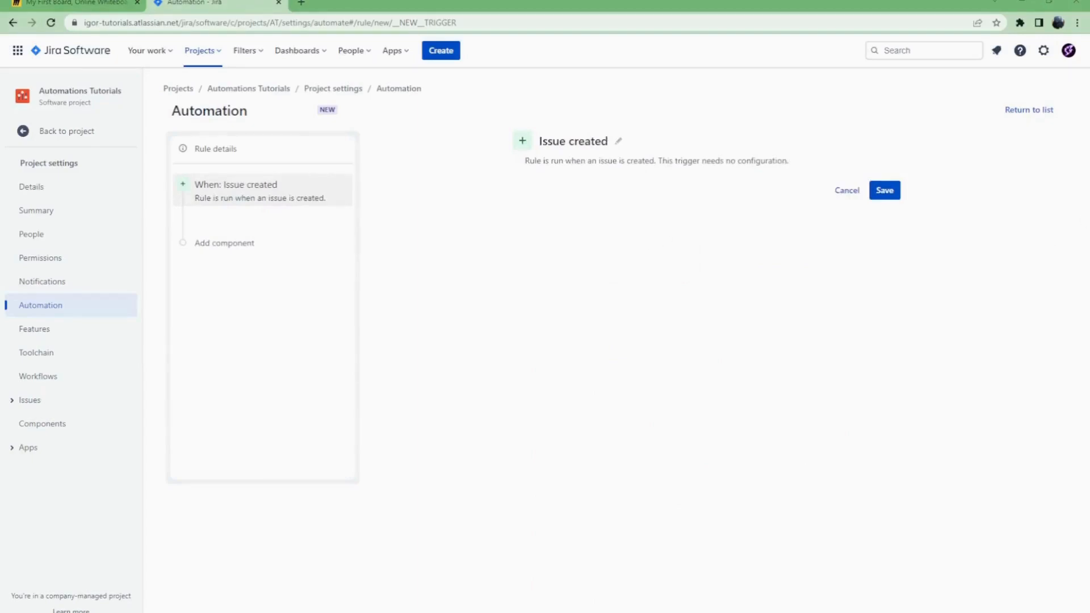
pyautogui.click(886, 194)
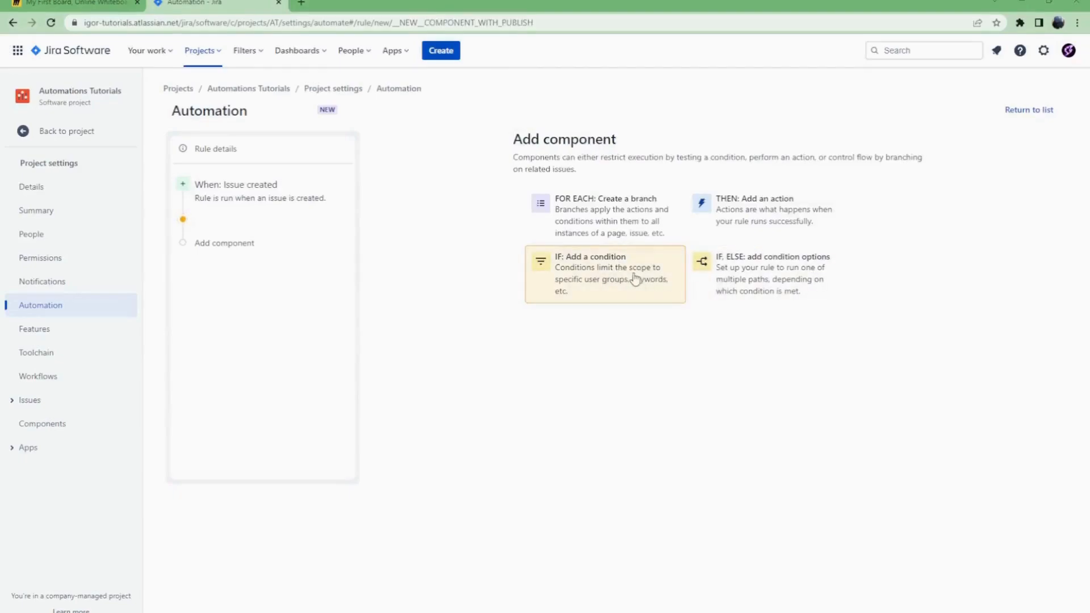
# - Add an issue fields condition requiring Issue Type equals Story and save it
pyautogui.click(593, 282)
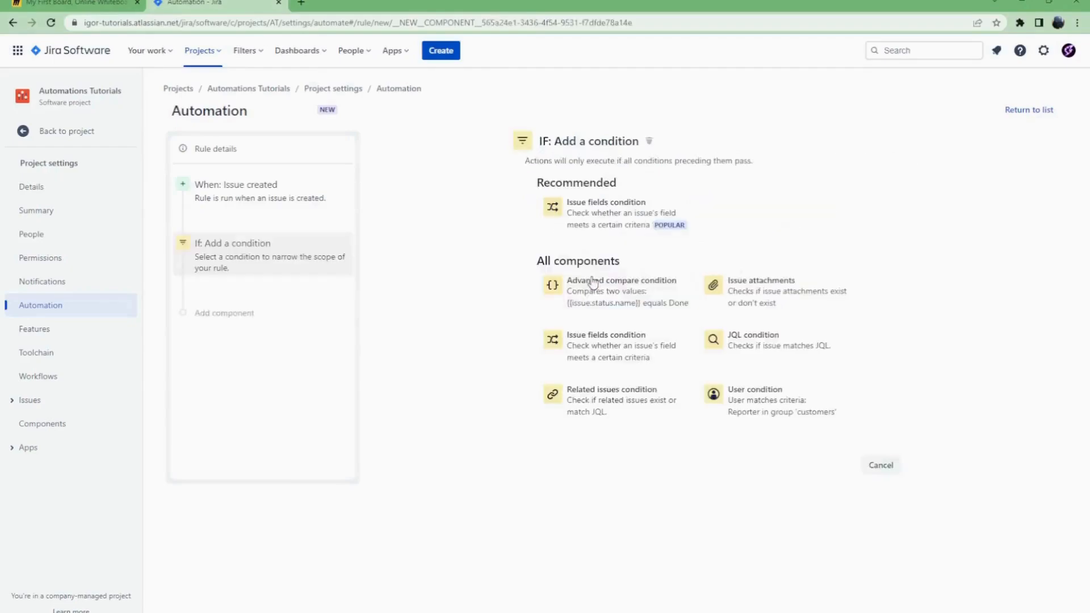
pyautogui.click(589, 228)
pyautogui.click(589, 199)
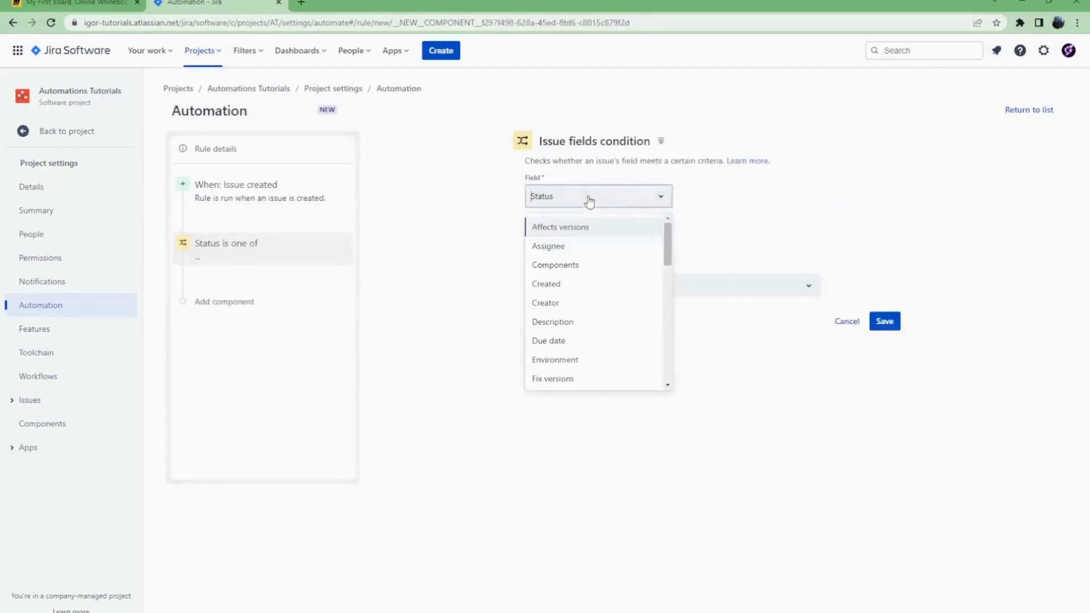
pyautogui.write('issue')
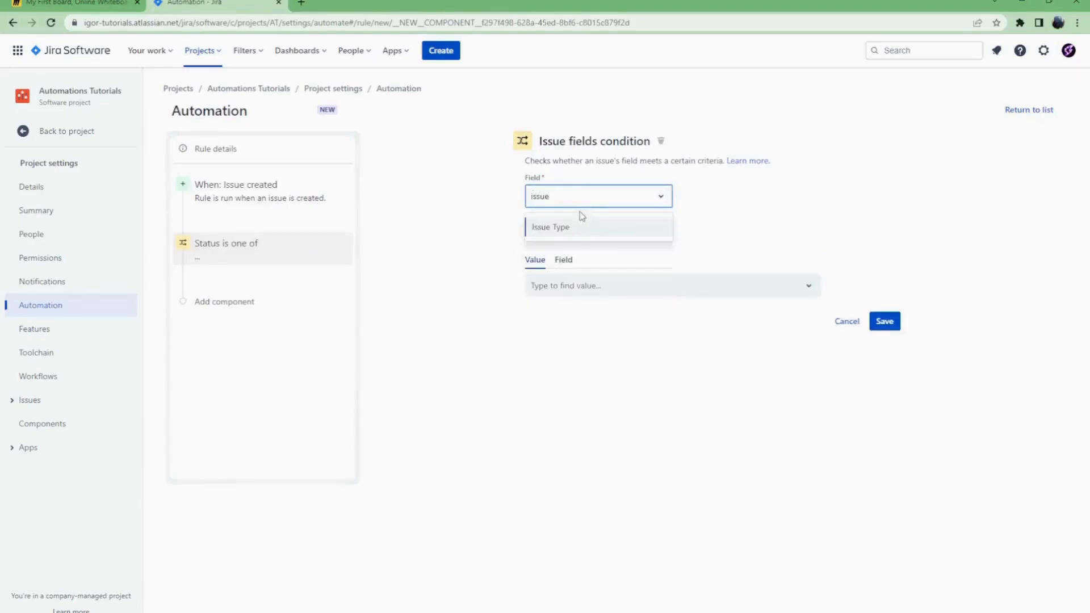
pyautogui.click(577, 225)
pyautogui.click(585, 239)
pyautogui.click(636, 265)
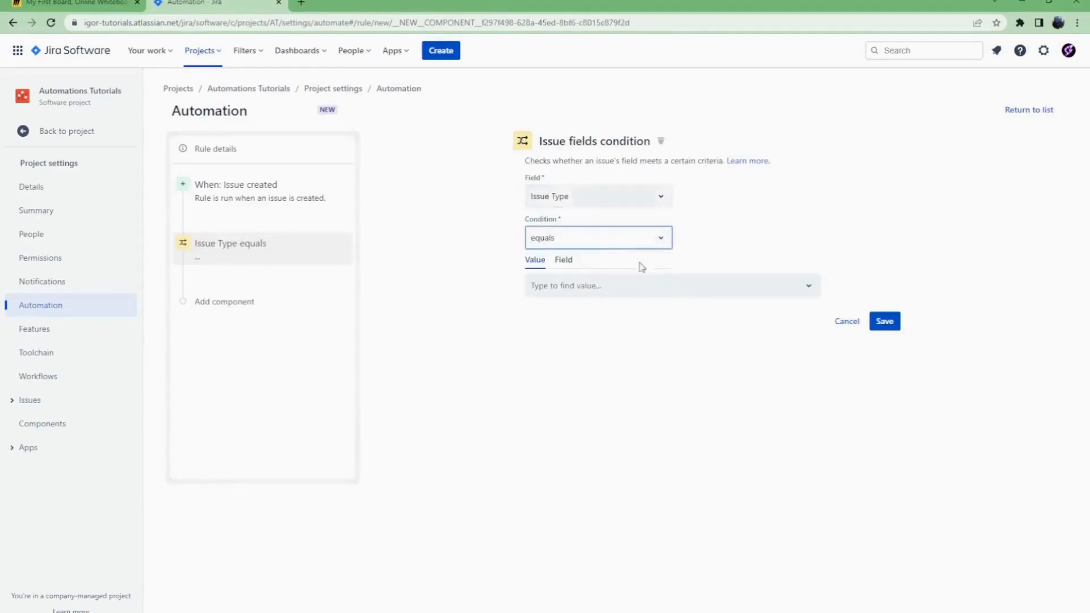
pyautogui.click(634, 284)
pyautogui.write('s')
pyautogui.click(572, 353)
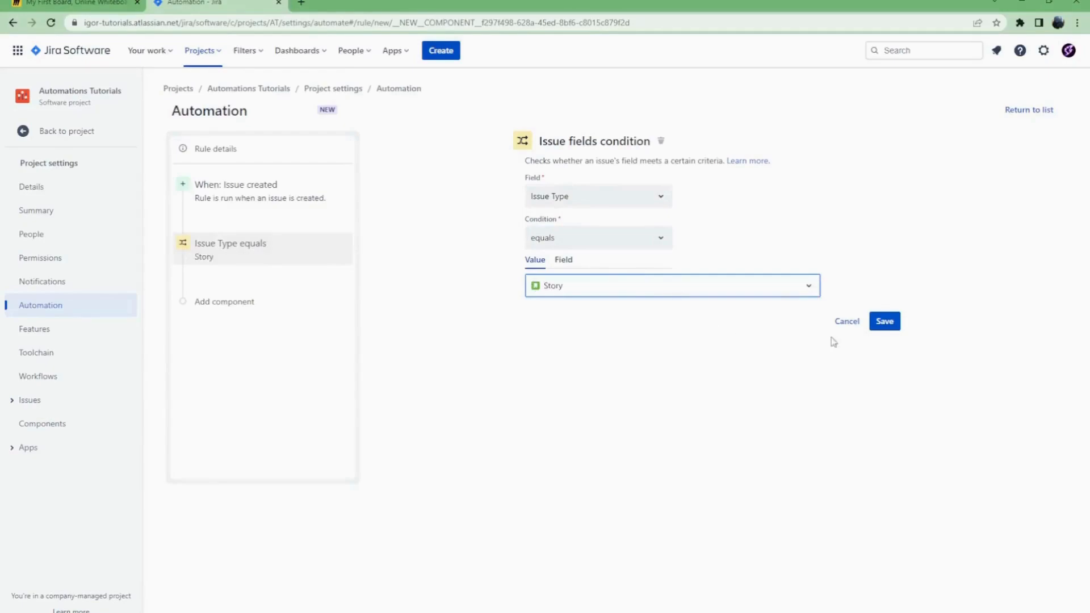
pyautogui.click(883, 322)
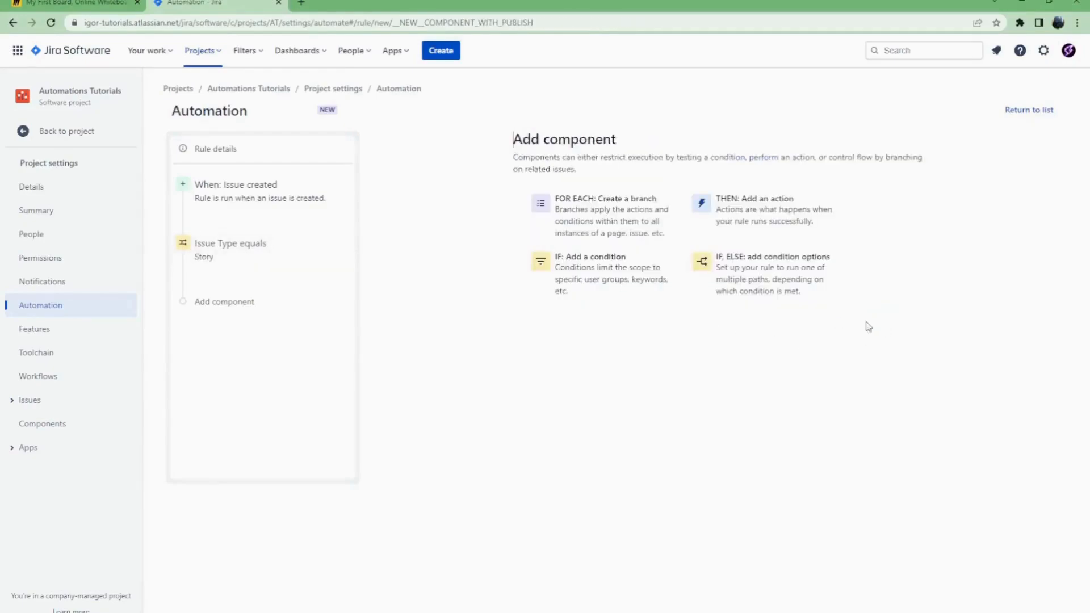
# - Add a Create issue action after the Story condition with the issue type Task
pyautogui.click(770, 225)
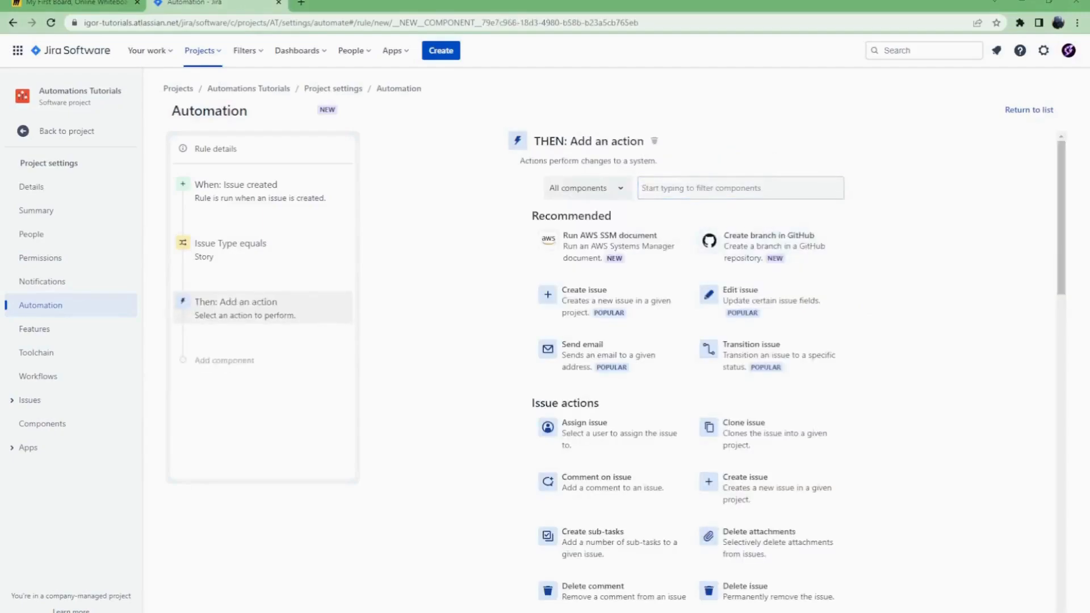
pyautogui.click(699, 195)
pyautogui.write('create')
pyautogui.click(789, 249)
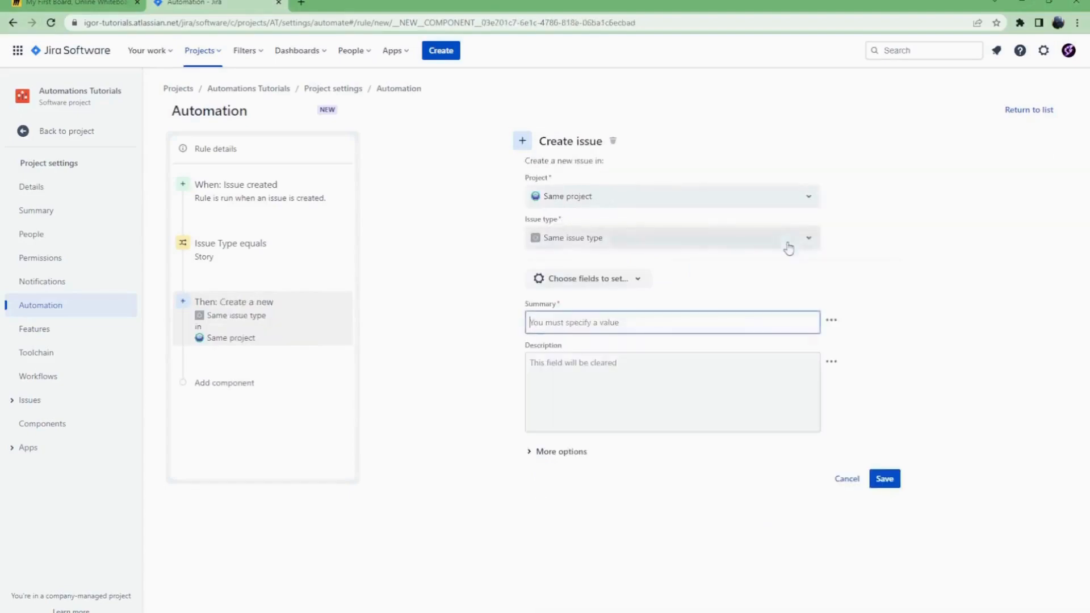
pyautogui.click(616, 240)
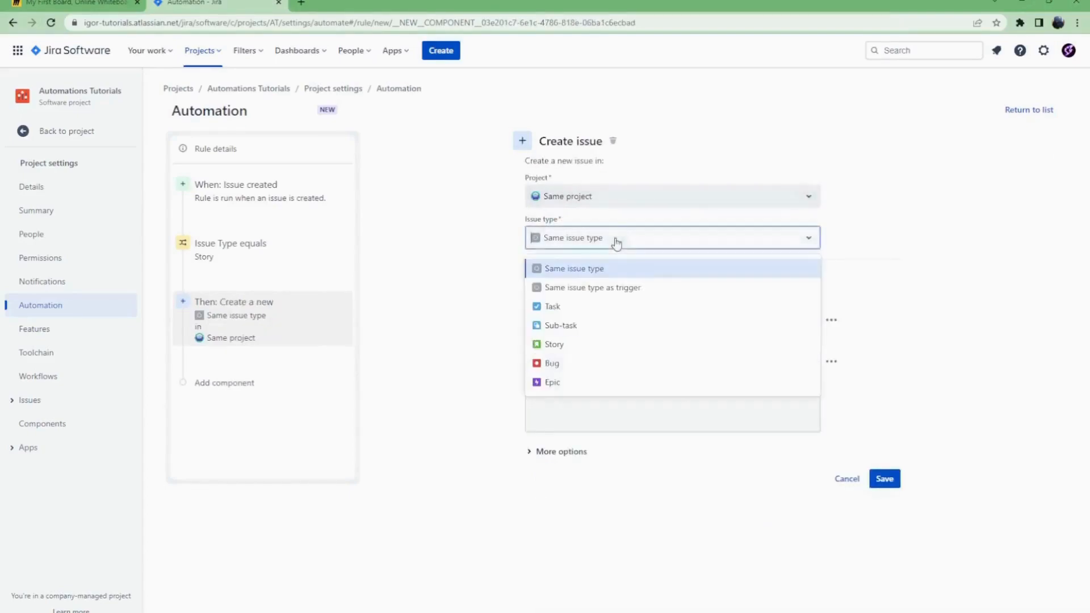
pyautogui.click(576, 307)
# - Set the new task's summary to "{{issue.summary}} - Phase 1"
pyautogui.click(579, 321)
pyautogui.write('@')
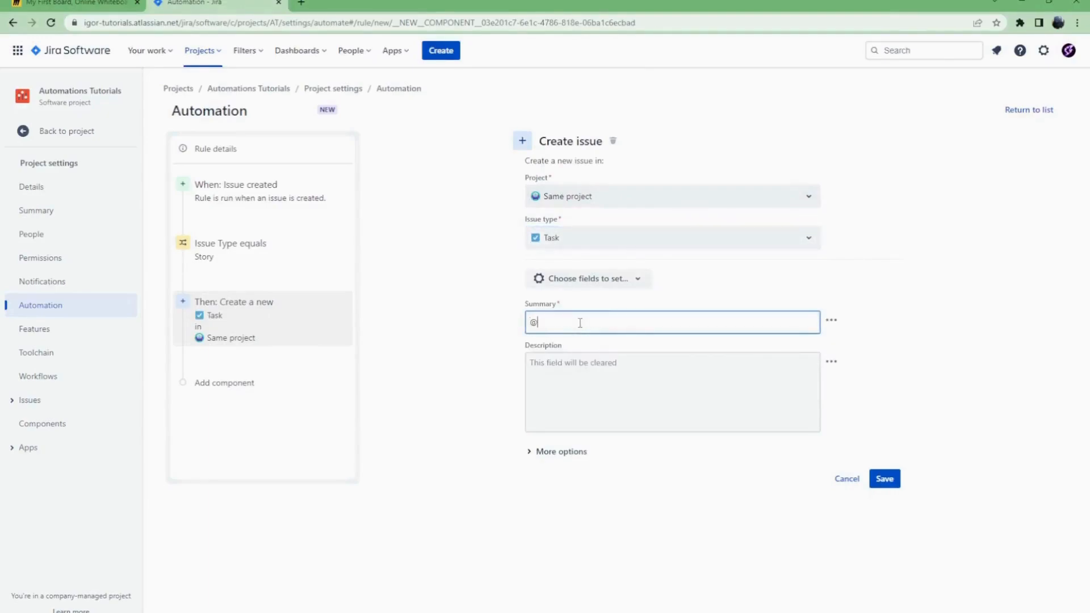
pyautogui.press('BackSpace')
pyautogui.write('[')
pyautogui.press('BackSpace')
pyautogui.write('{')
# - Add the Linked Issues field to the Phase 1 task and link it as "relates to" the trigger issue
pyautogui.click(616, 292)
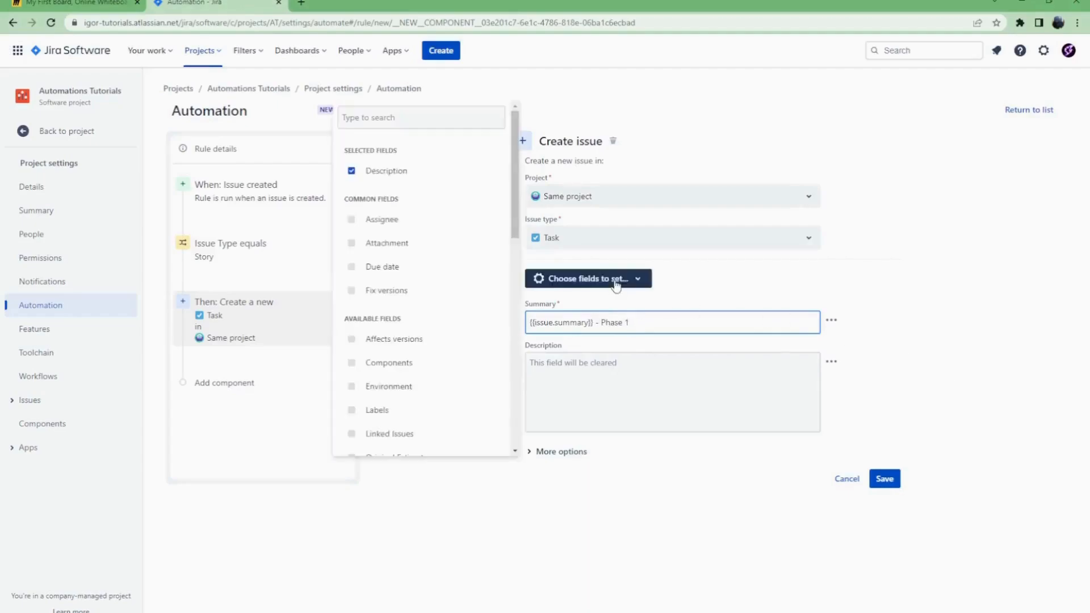
pyautogui.click(408, 119)
pyautogui.write('lin')
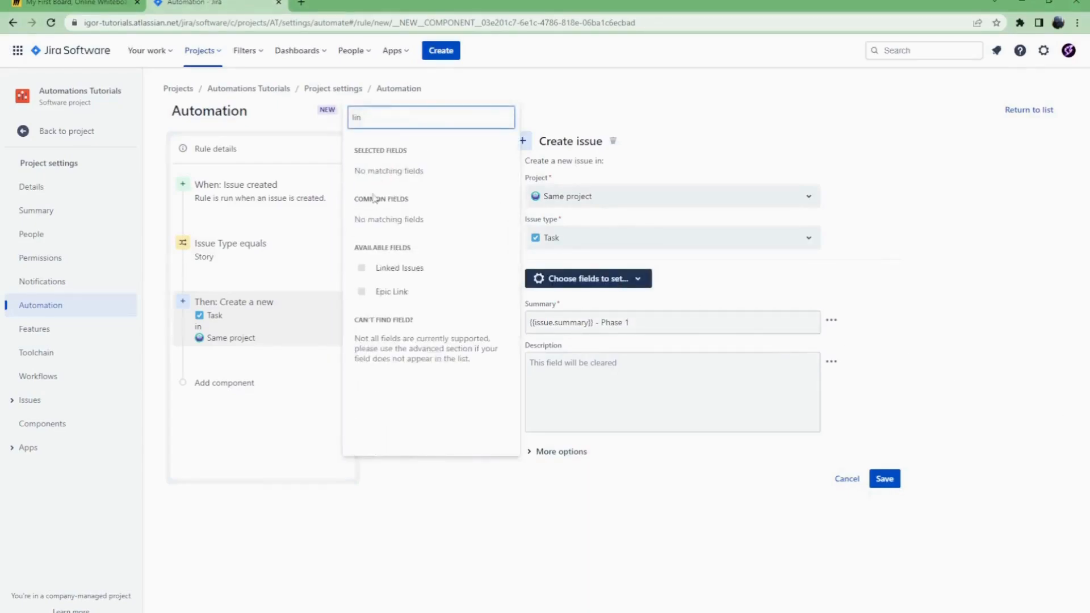
pyautogui.click(361, 268)
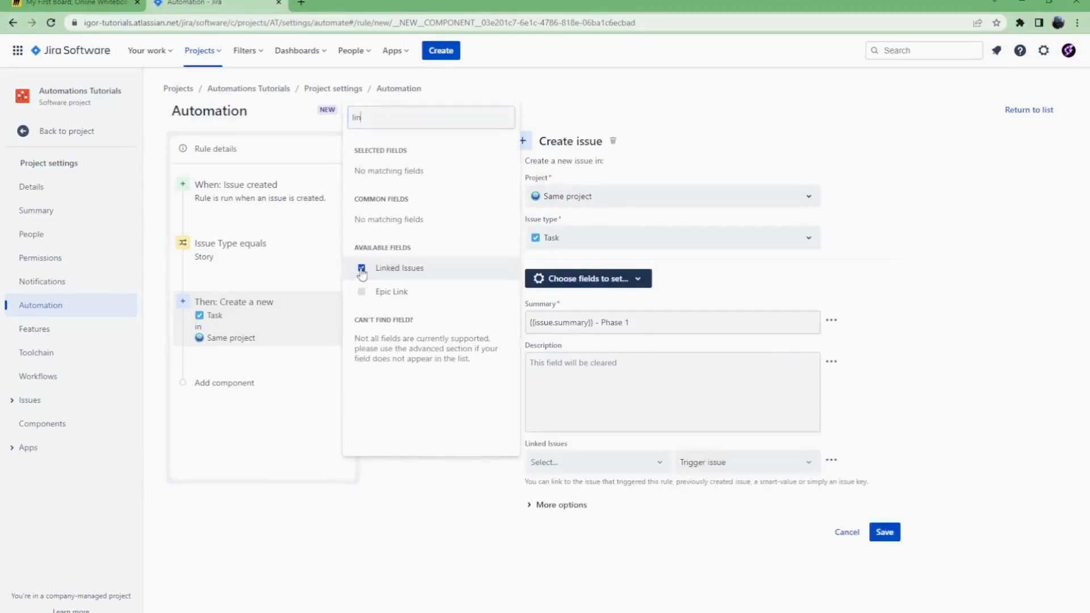
pyautogui.click(645, 465)
pyautogui.click(585, 605)
pyautogui.click(725, 469)
pyautogui.click(720, 499)
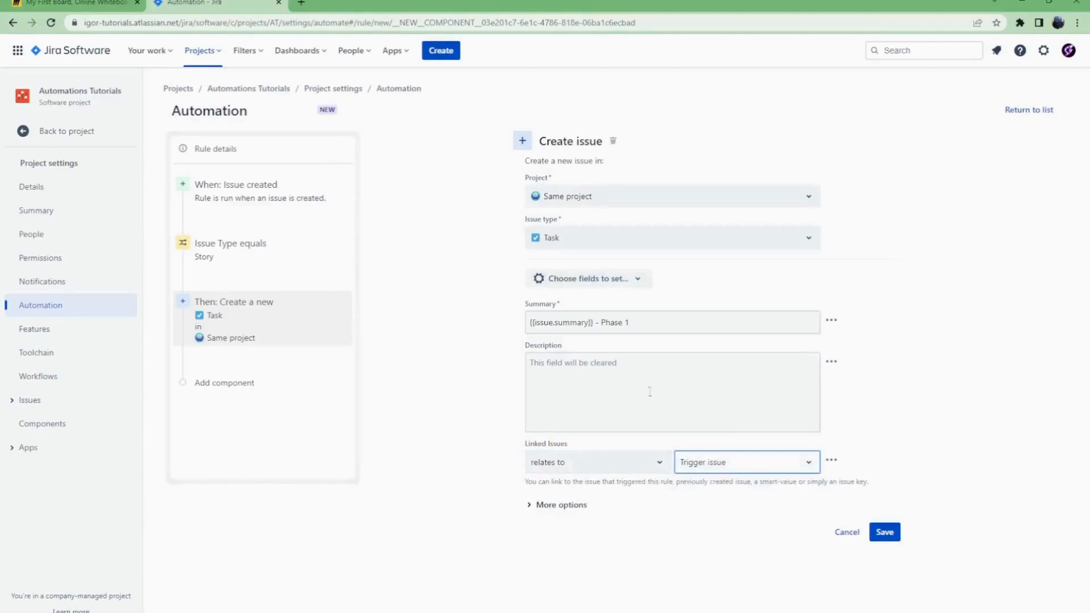
# - Add the PhaseType field to the Phase 1 task, choose its phase value and save the action
pyautogui.click(590, 284)
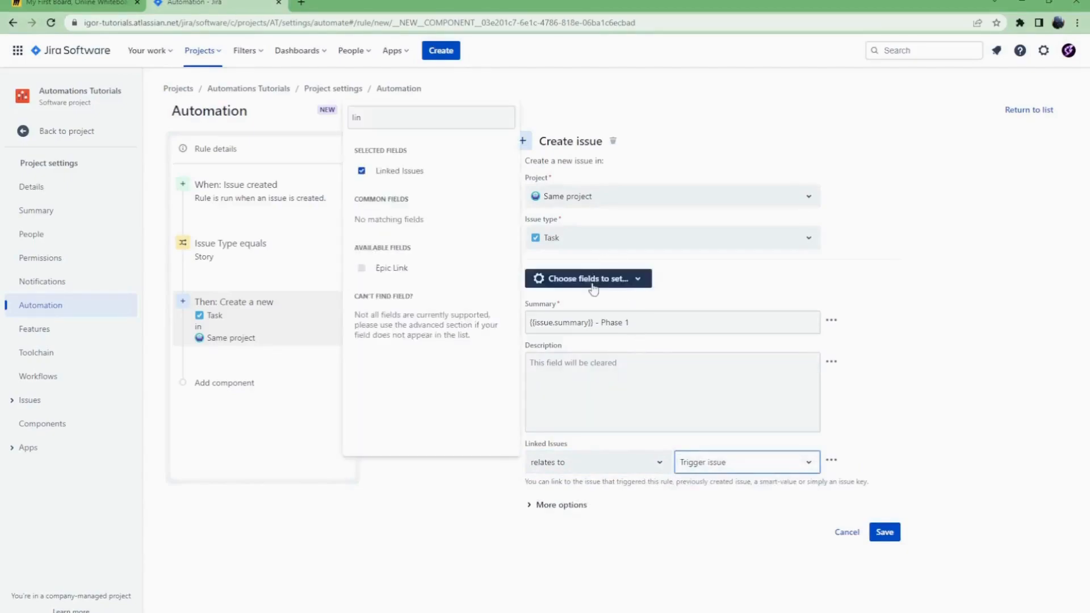
pyautogui.doubleClick(423, 124)
pyautogui.write('Pha')
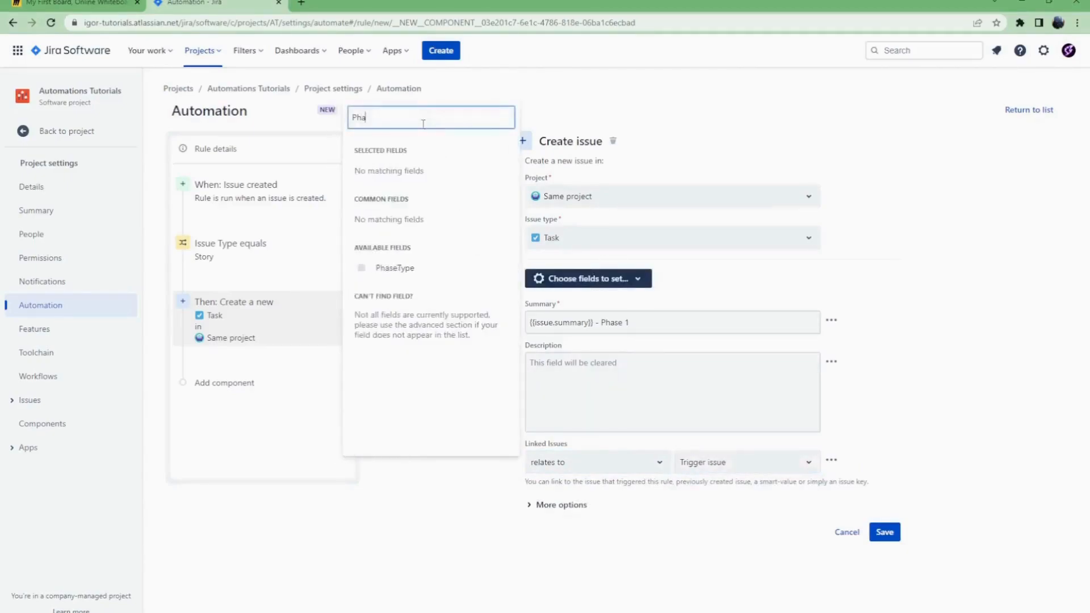
pyautogui.click(392, 267)
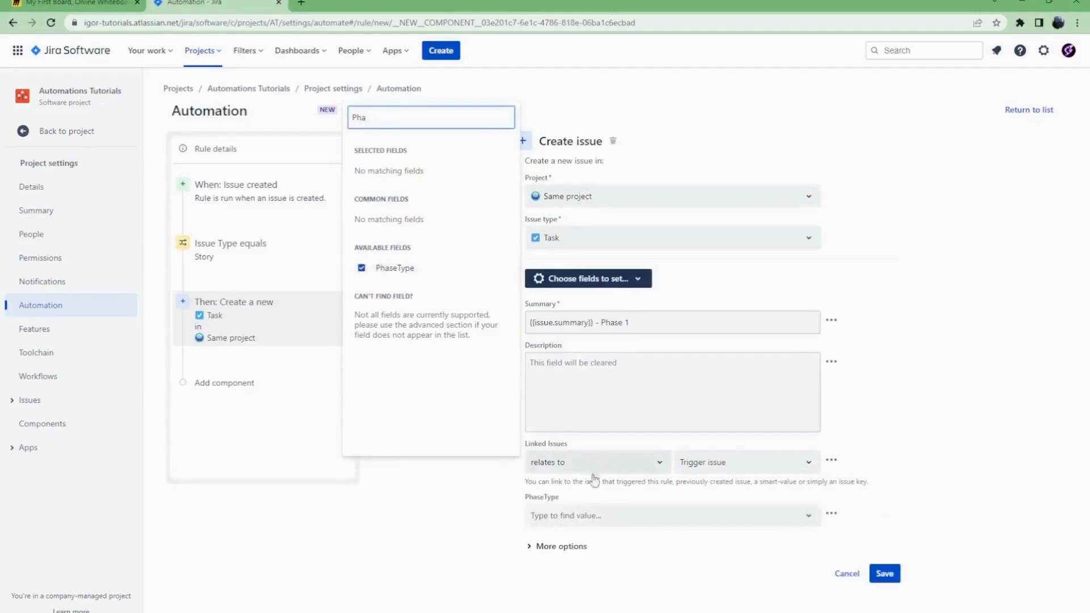
pyautogui.click(587, 515)
pyautogui.click(568, 567)
pyautogui.click(885, 574)
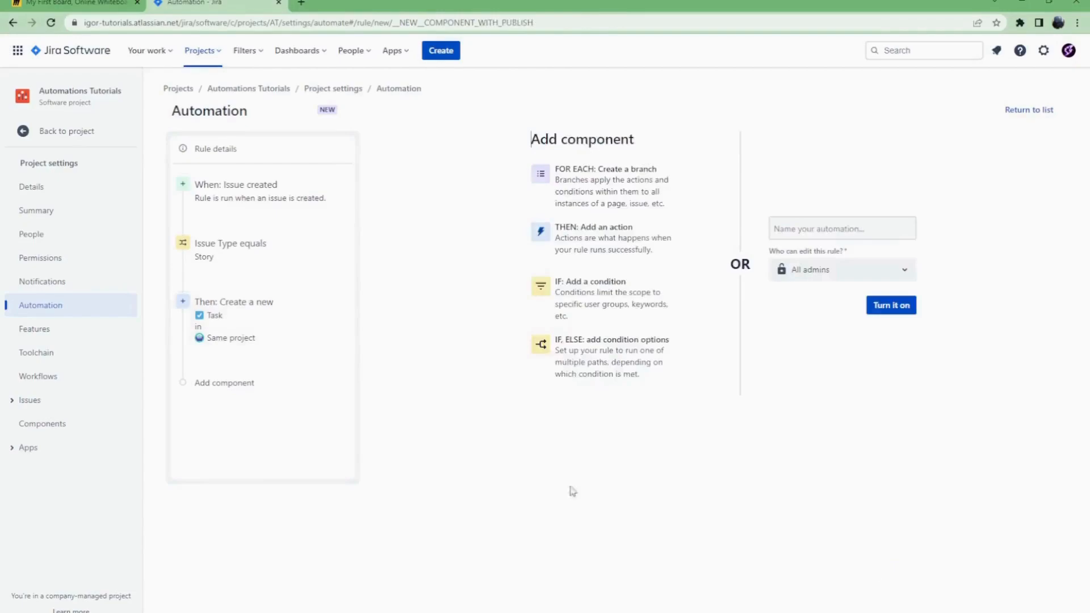
# - Add a second Create issue action to the rule with the issue type Task
pyautogui.click(613, 235)
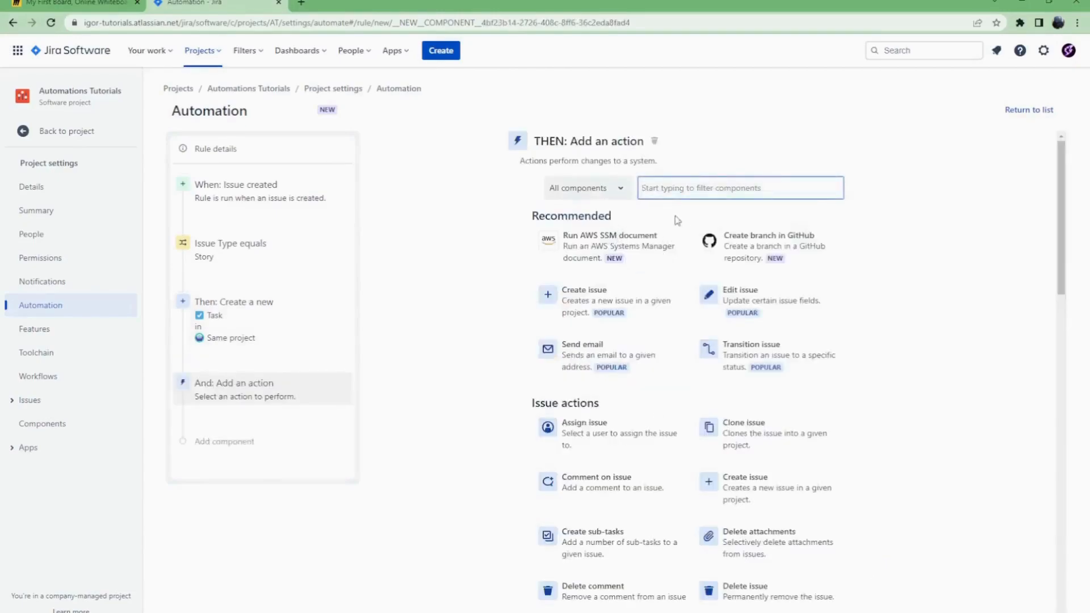
pyautogui.write('crea')
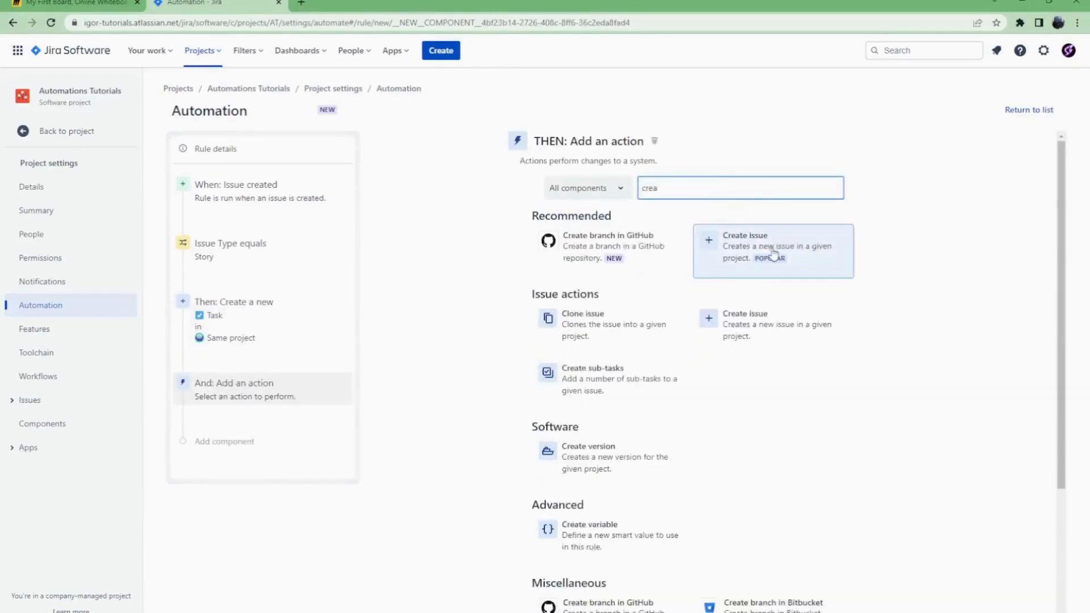
pyautogui.click(721, 244)
pyautogui.click(655, 241)
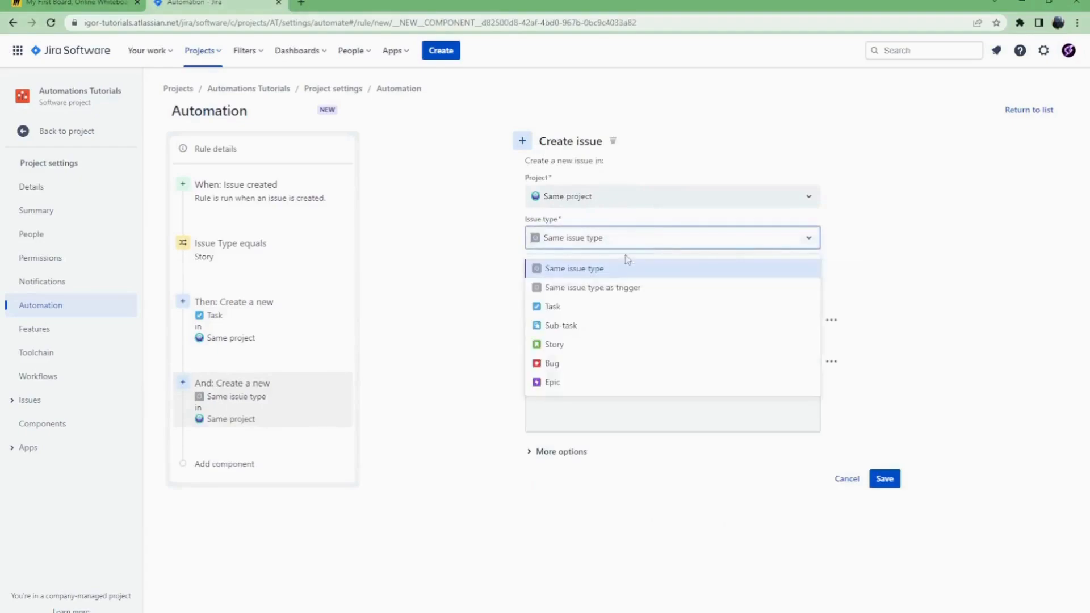
pyautogui.click(590, 307)
# - Include the Linked Issues and PhaseType fields in the second task action
pyautogui.click(591, 284)
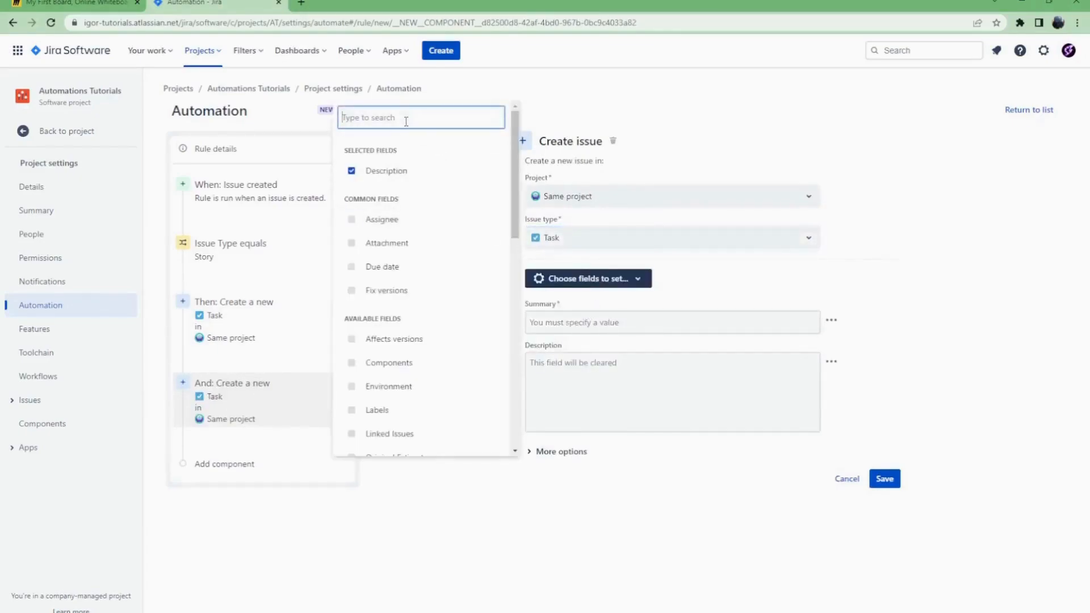
pyautogui.write('lin')
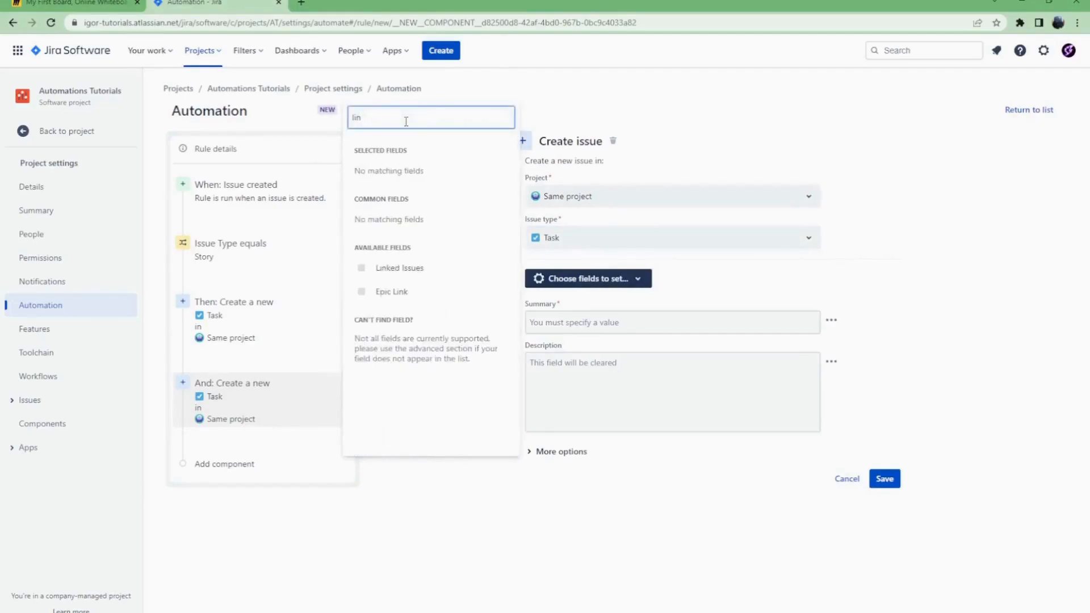
pyautogui.click(375, 268)
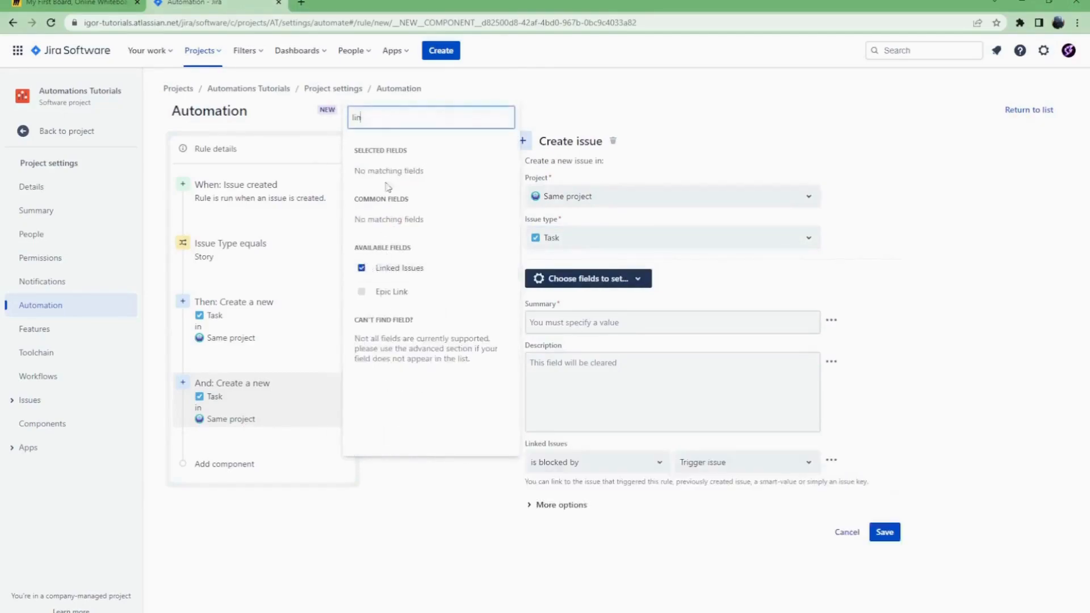
pyautogui.write('pha')
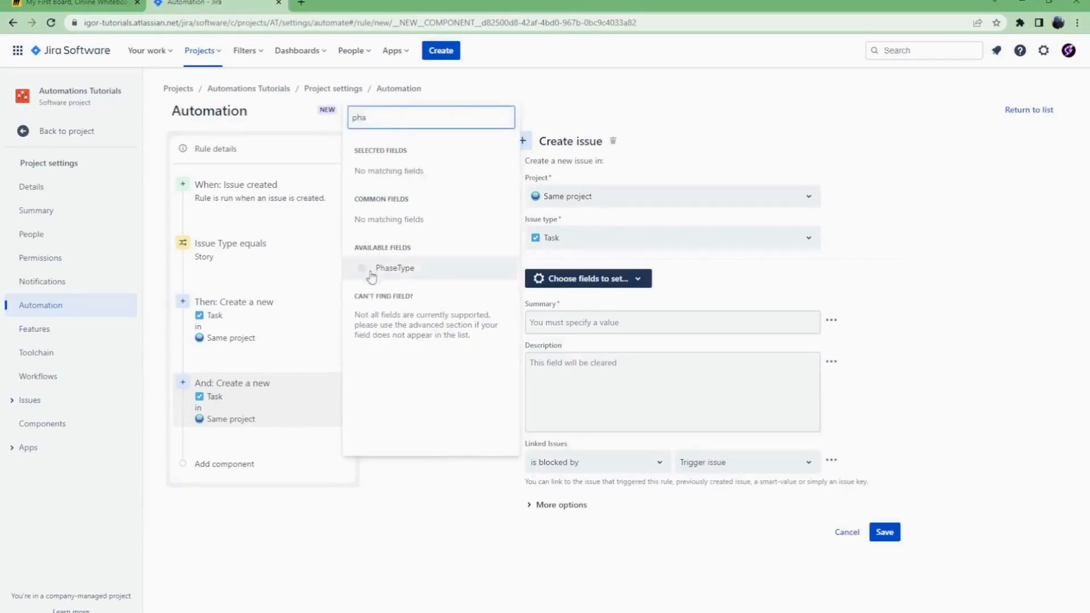
pyautogui.click(373, 273)
# - Set the second task's summary to "{{issue.summary}} - Phase 2"
pyautogui.click(684, 318)
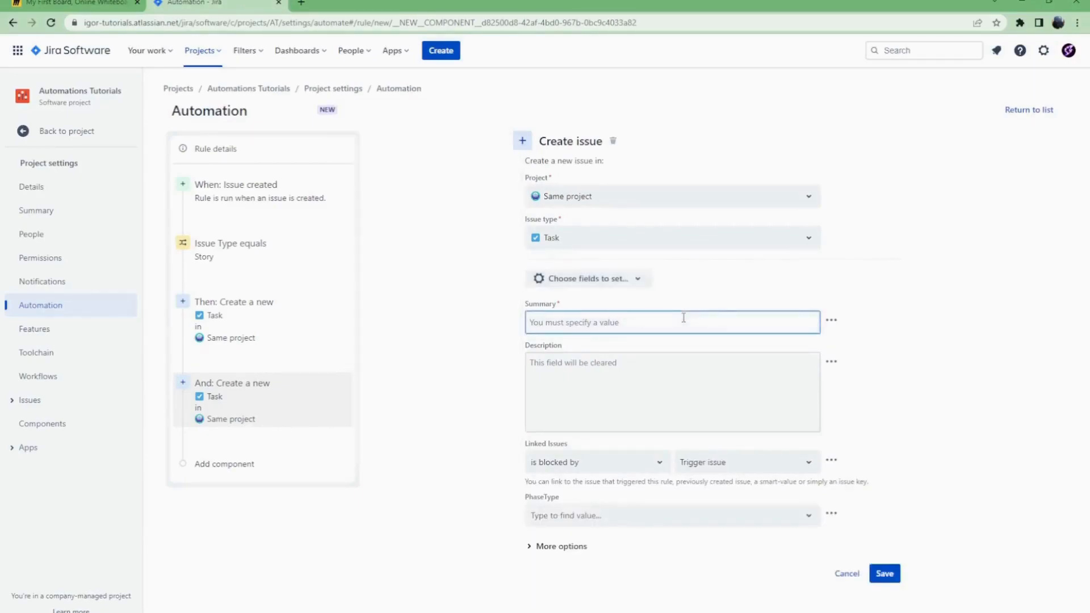
pyautogui.write('{{is')
pyautogui.press('Down')
pyautogui.press('Down')
pyautogui.press('Down')
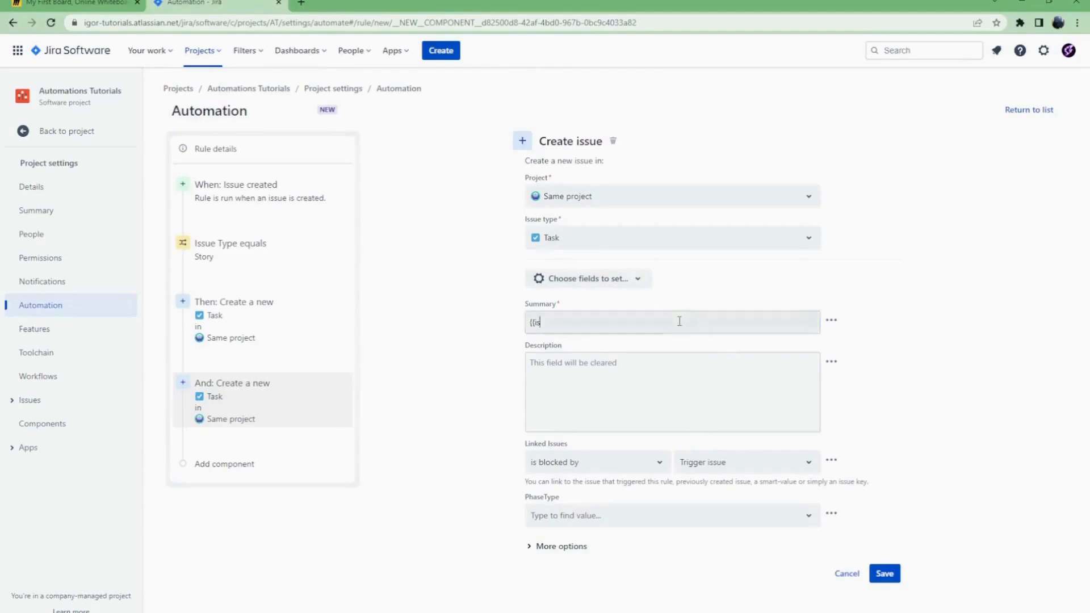
pyautogui.click(666, 344)
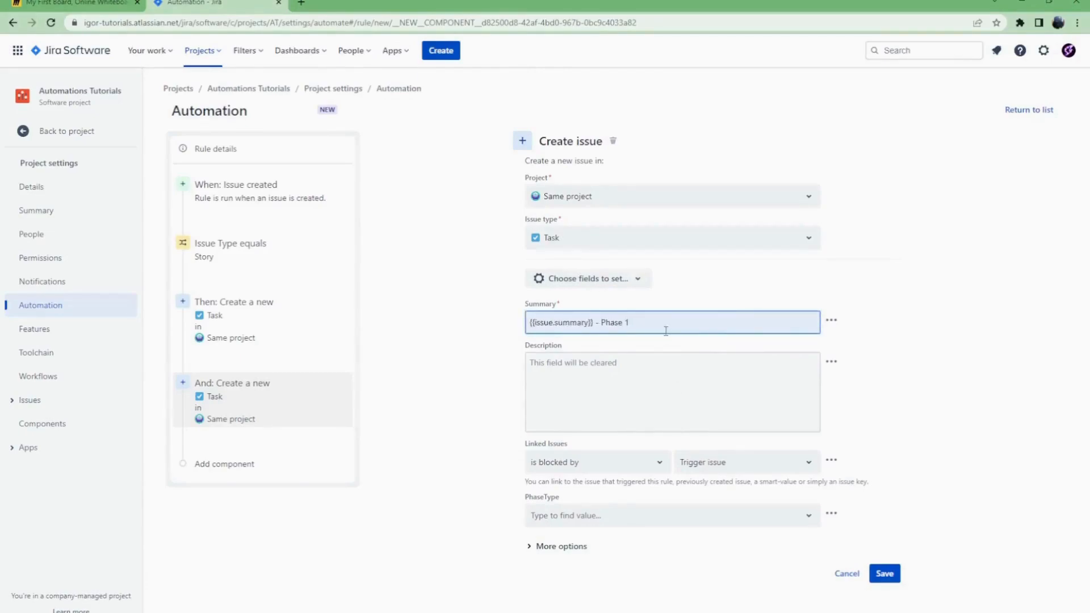
pyautogui.write('2')
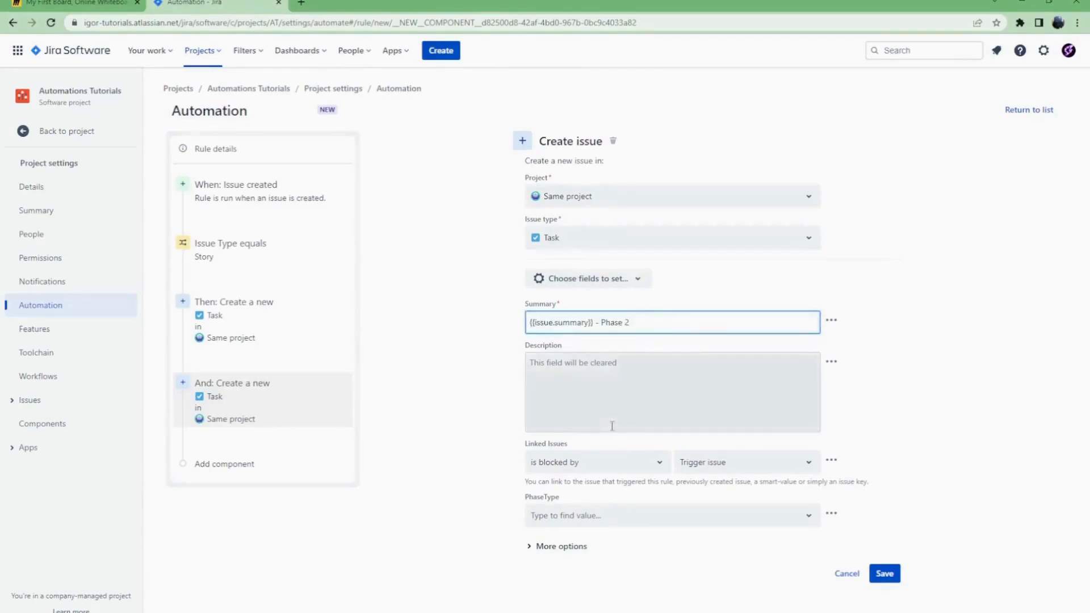
# - Set the Phase 2 task's link to "relates to" the trigger issue and its PhaseType to PhaseTwo, then save the action
pyautogui.click(604, 462)
pyautogui.click(567, 606)
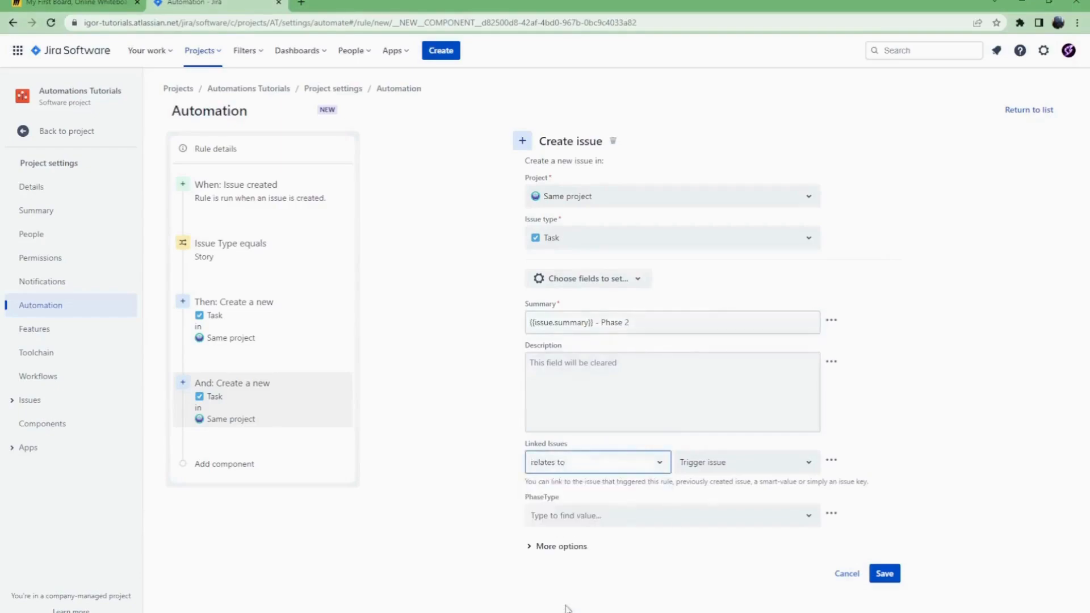
pyautogui.click(584, 516)
pyautogui.click(555, 603)
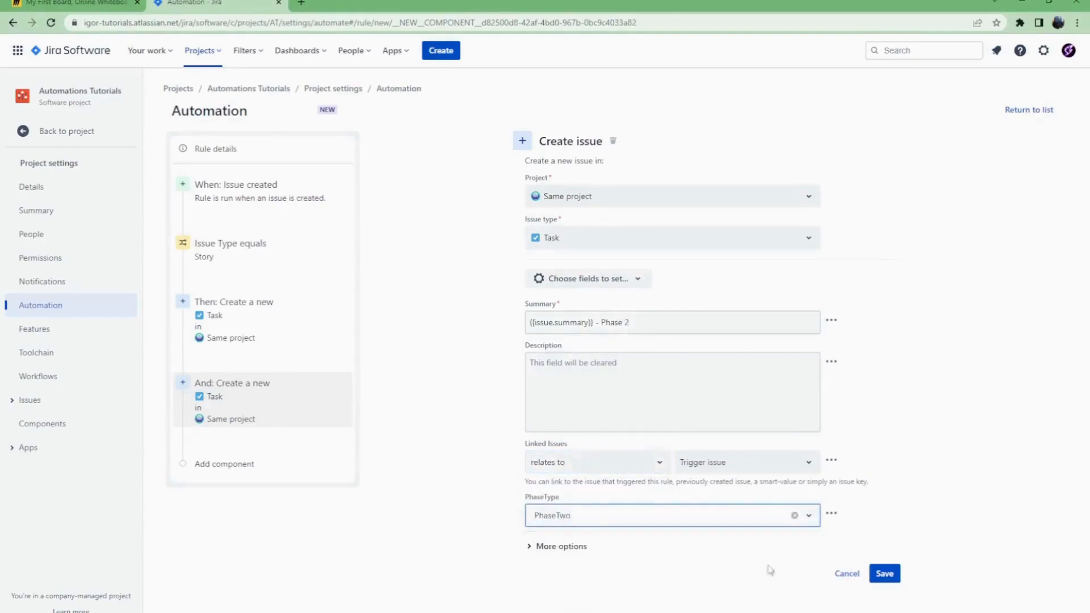
pyautogui.click(884, 574)
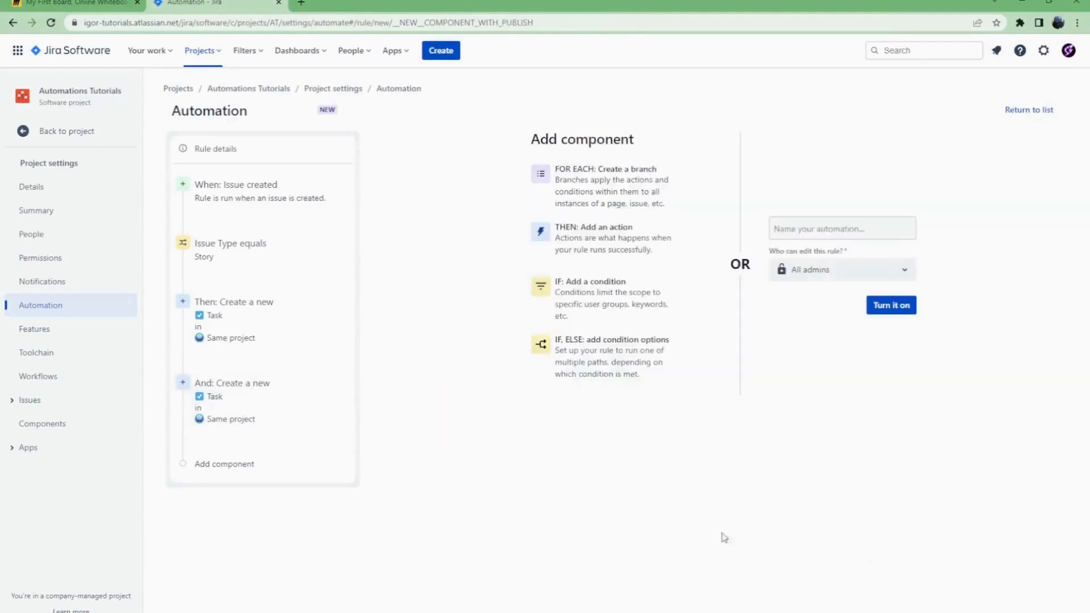
# - Add a third Create issue action to the rule with the issue type Task
pyautogui.click(599, 255)
pyautogui.write('crea')
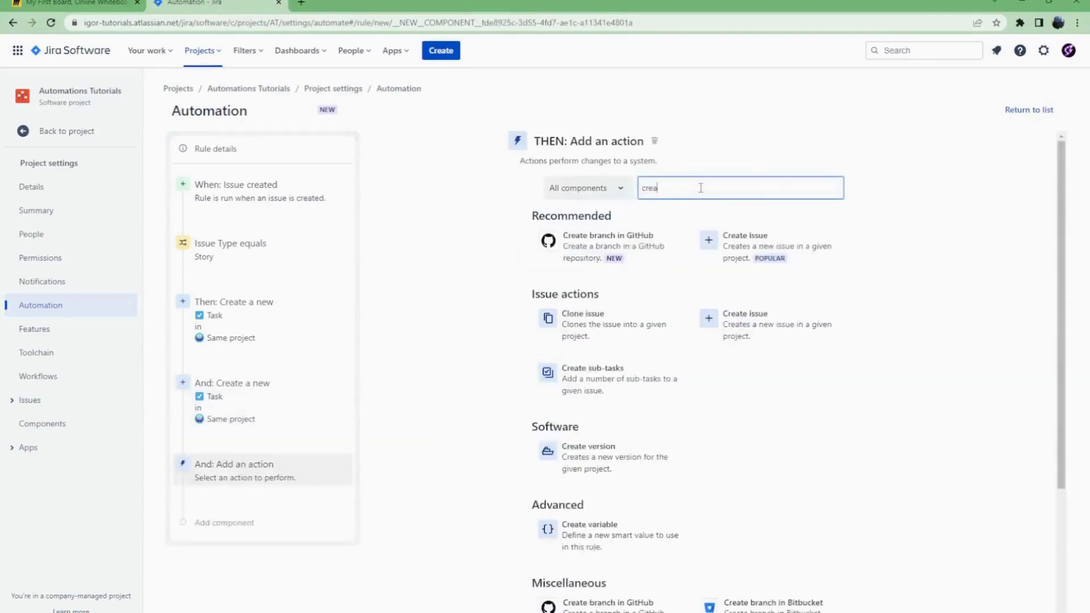
pyautogui.click(773, 249)
pyautogui.click(659, 238)
pyautogui.click(589, 304)
# - Include the Linked Issues and PhaseType fields in the third task action
pyautogui.click(588, 279)
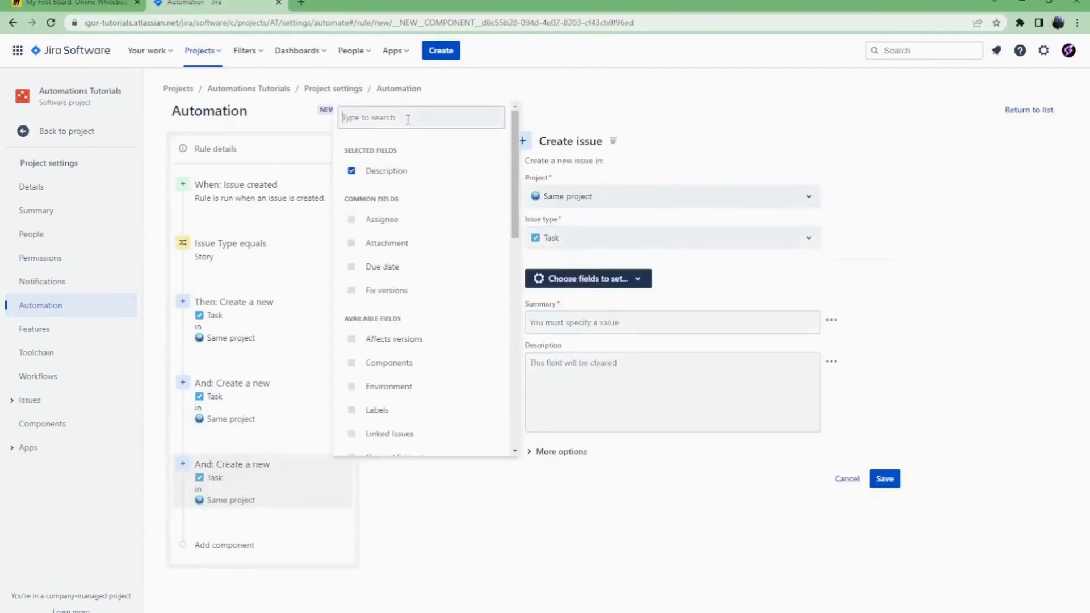
pyautogui.write('lin')
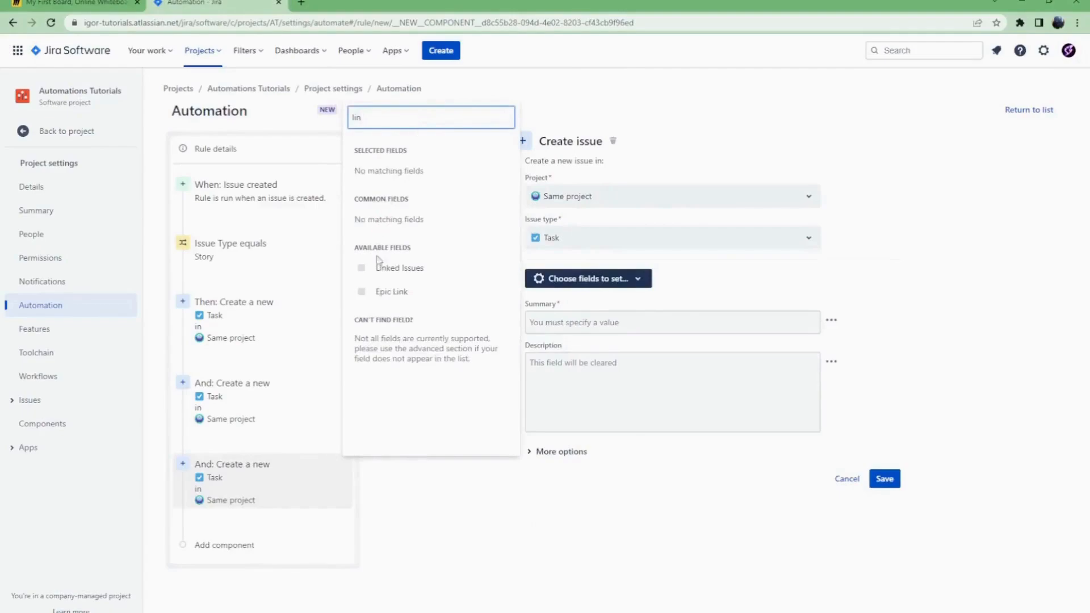
pyautogui.click(366, 270)
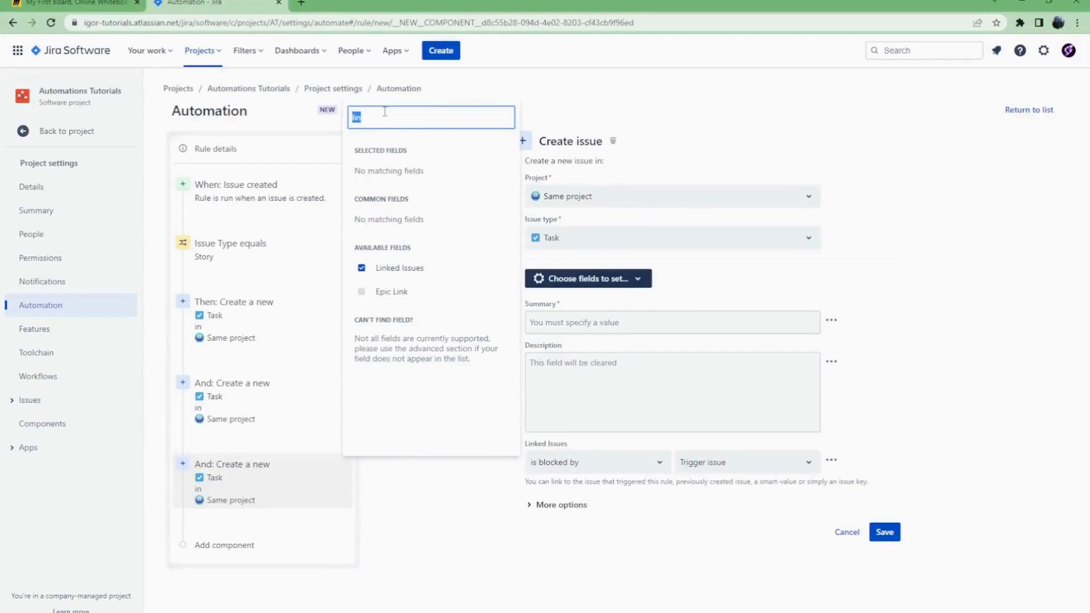
pyautogui.write('pha')
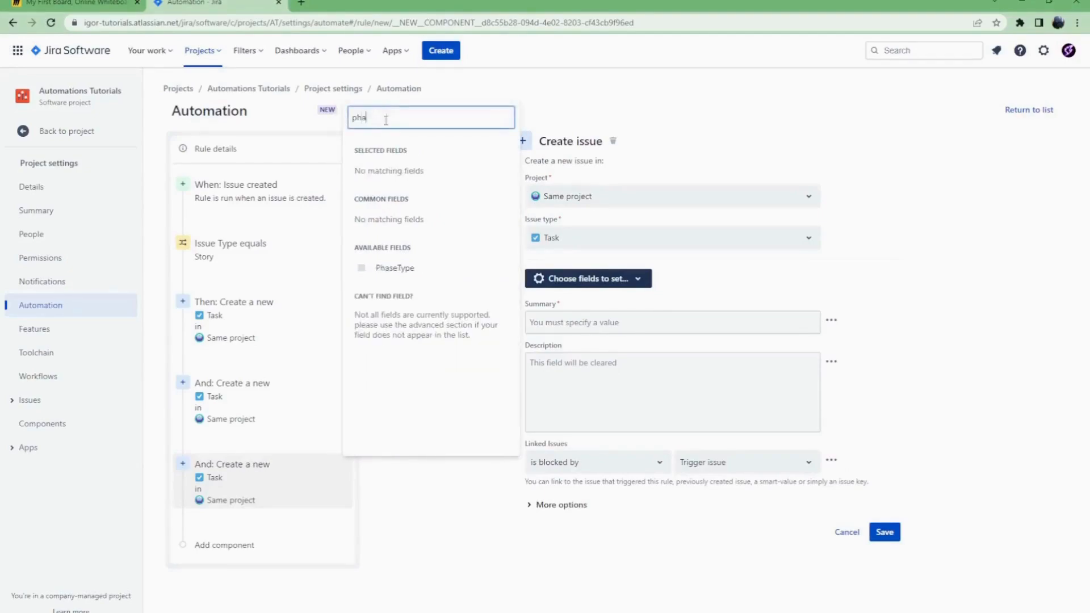
pyautogui.click(361, 268)
# - Set the third task's summary to "{{issue.summary}} - Phase 3"
pyautogui.click(533, 322)
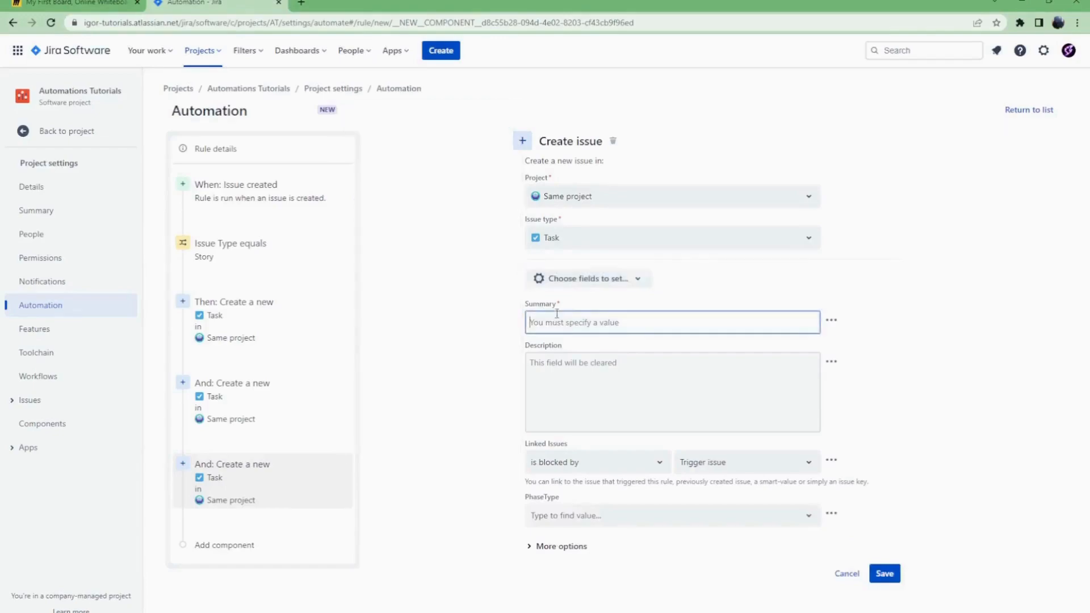
pyautogui.write('Story 1')
pyautogui.hotkey('ctrl', 'a')
pyautogui.write('{{customfield_10037.substringBefore(":")}}')
pyautogui.hotkey('ctrl', 'a')
pyautogui.press('BackSpace')
pyautogui.write('{')
pyautogui.hotkey('ctrl', 'a')
pyautogui.write('{{issue.summary}} - Phase 1')
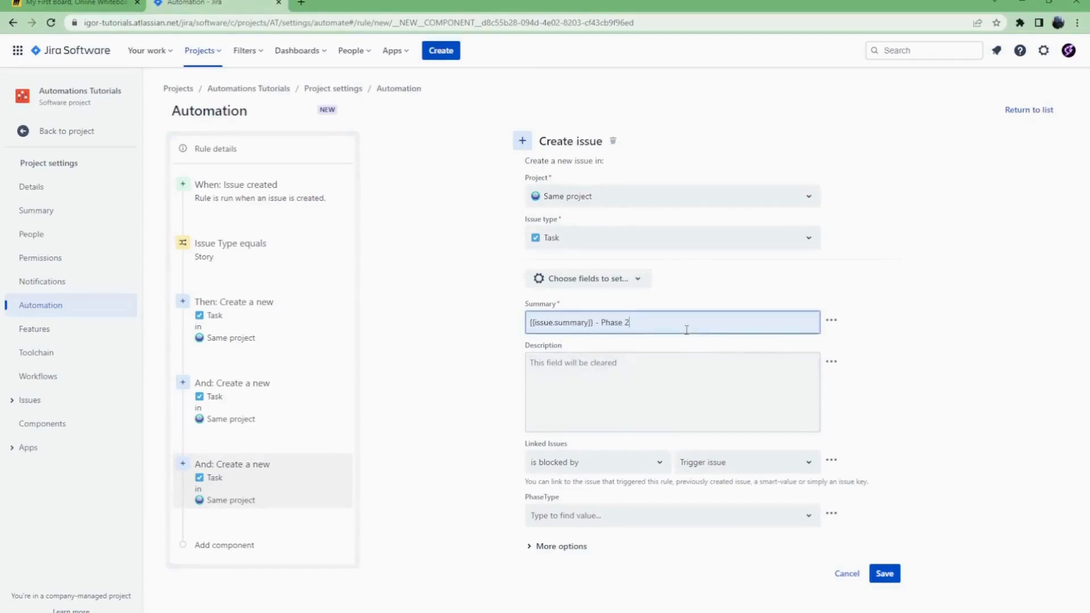
pyautogui.press('BackSpace')
pyautogui.write('3')
# - Set the Phase 3 task's link type to "relates to" and its PhaseType to PhaseThree, and save the action
pyautogui.click(635, 470)
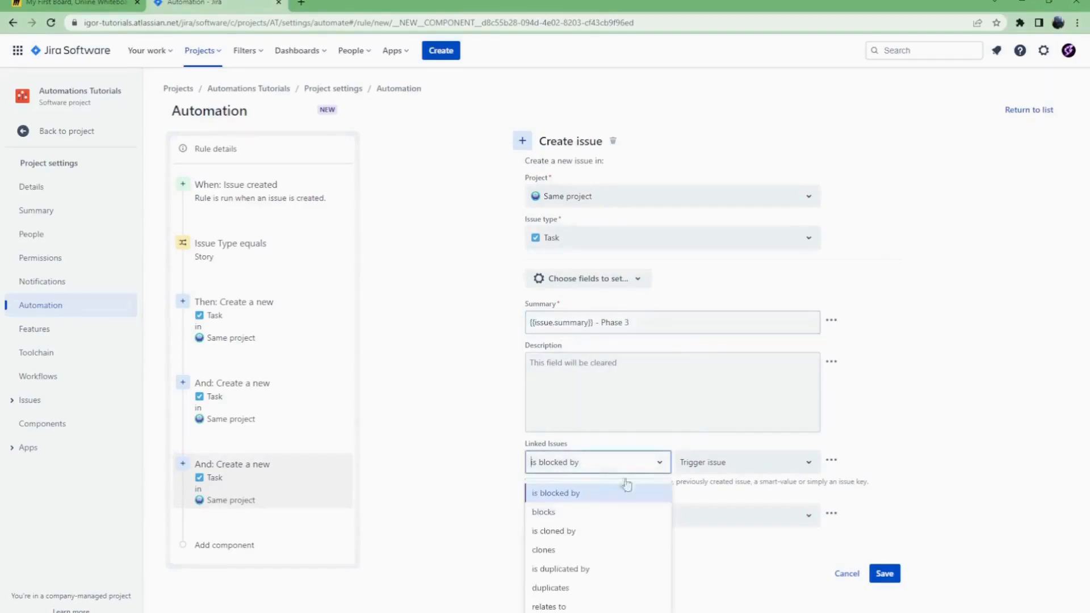
pyautogui.click(572, 606)
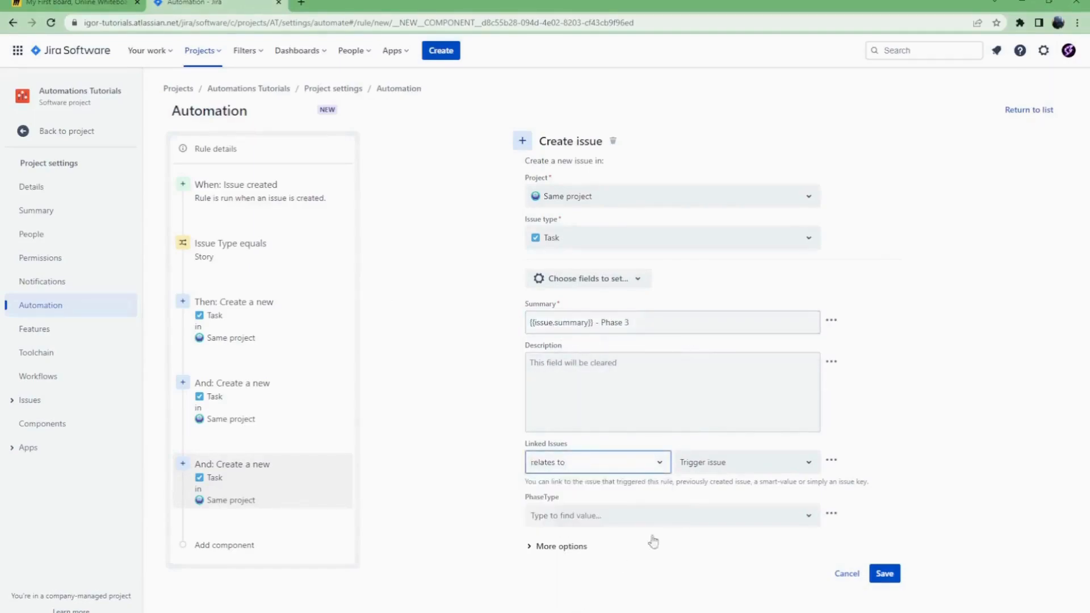
pyautogui.click(678, 515)
pyautogui.click(601, 584)
pyautogui.click(881, 574)
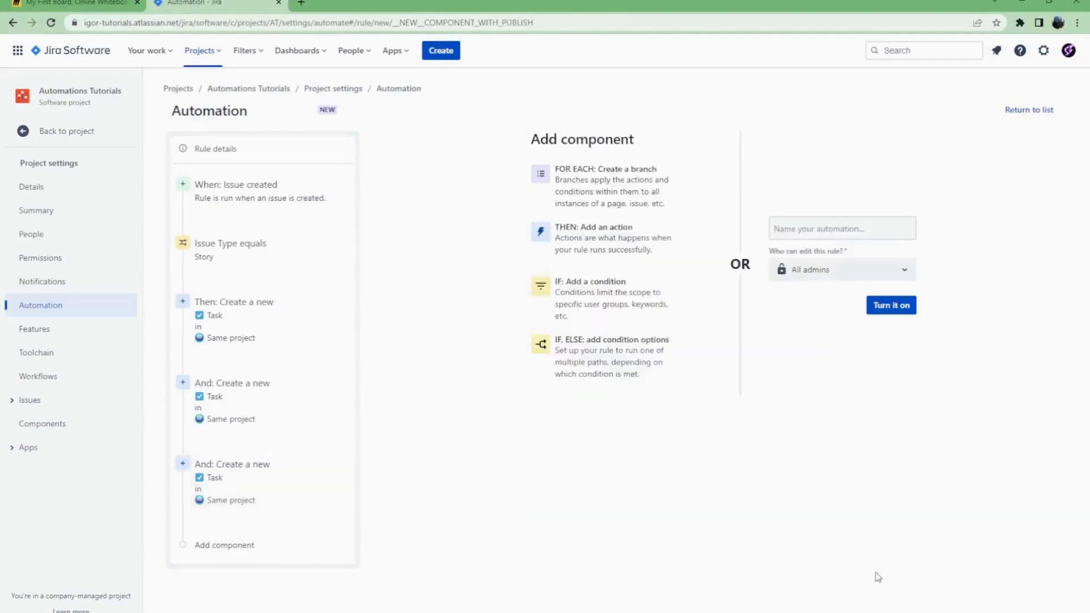
# - Add a fourth Create issue action to the rule with the issue type Task
pyautogui.click(628, 250)
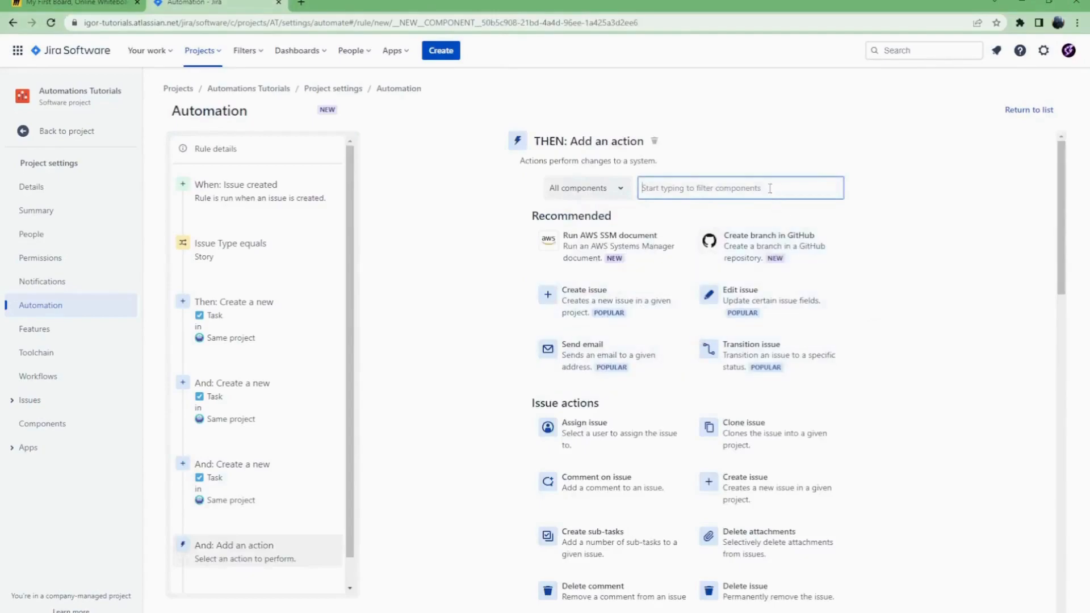
pyautogui.write('crea')
pyautogui.click(739, 237)
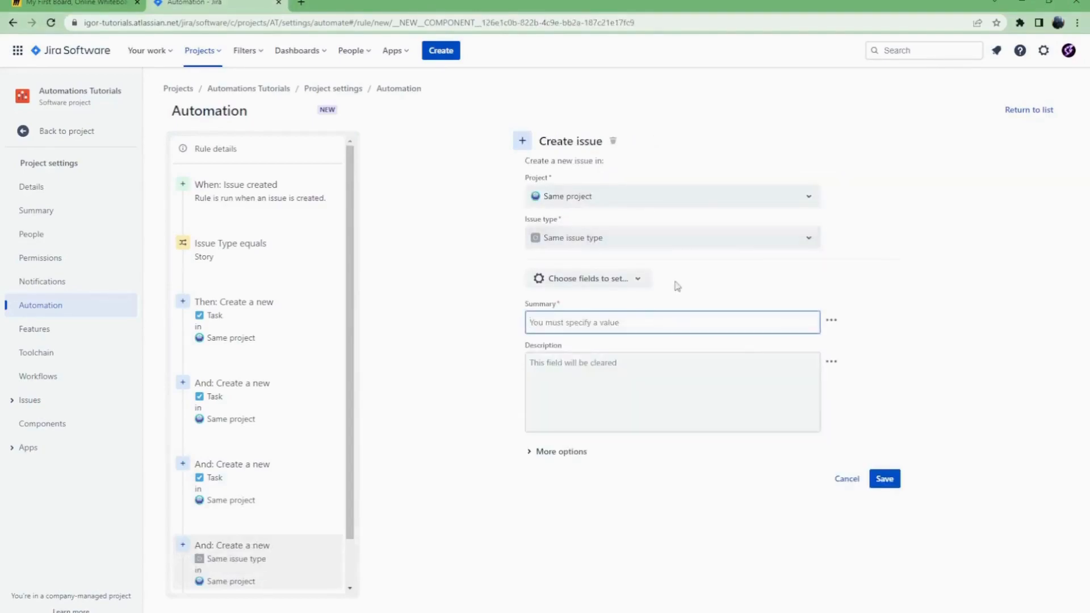
pyautogui.click(640, 240)
pyautogui.click(580, 308)
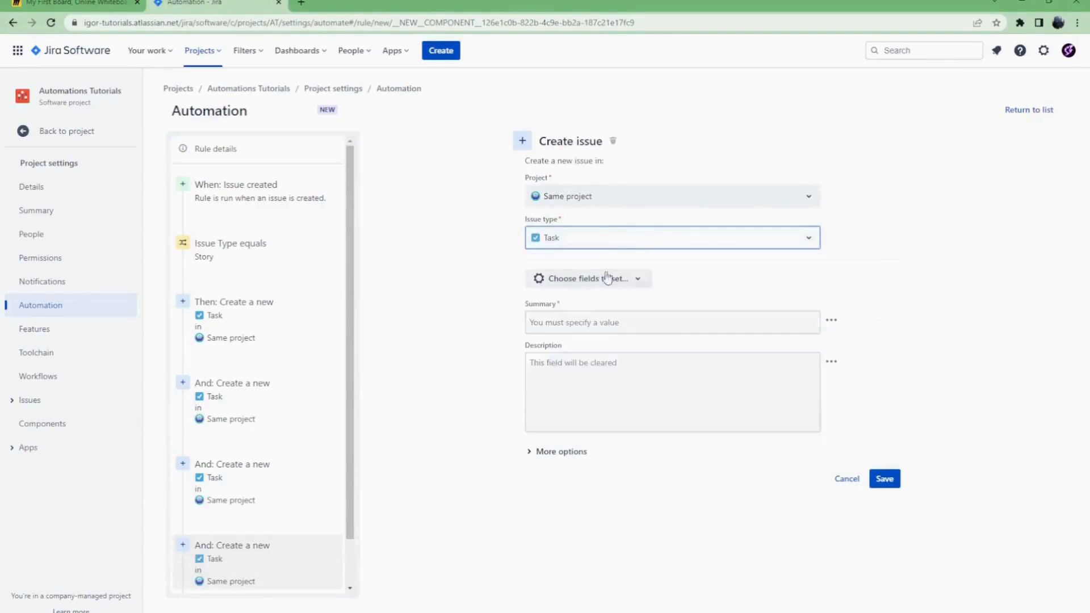
# - Include the Linked Issues and PhaseType fields in the fourth task action
pyautogui.click(610, 284)
pyautogui.click(436, 119)
pyautogui.write('lin')
pyautogui.click(361, 268)
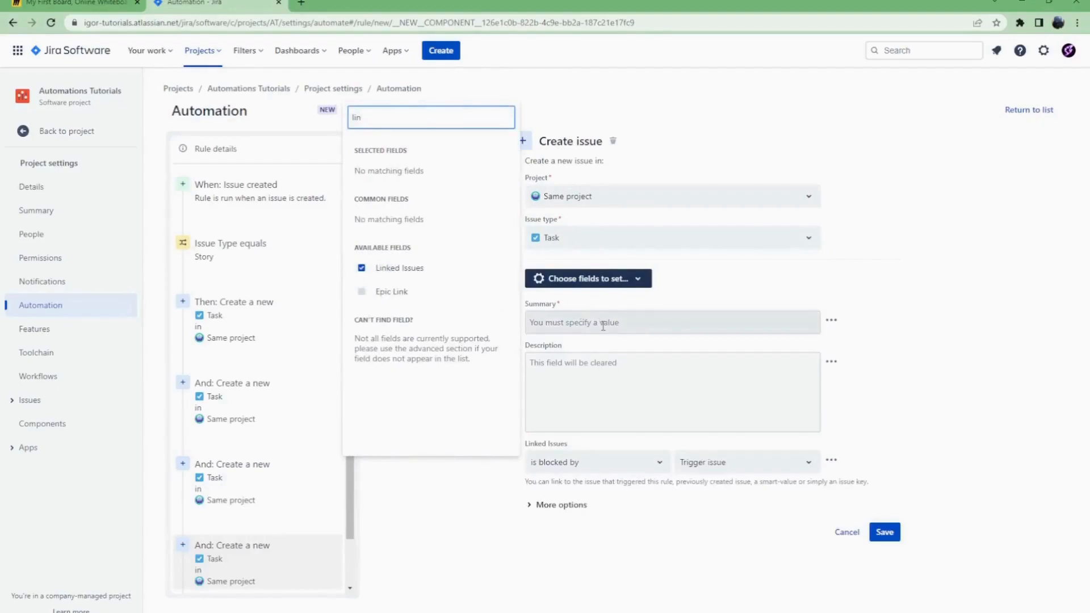
pyautogui.press('BackSpace')
pyautogui.write('pha')
pyautogui.click(381, 269)
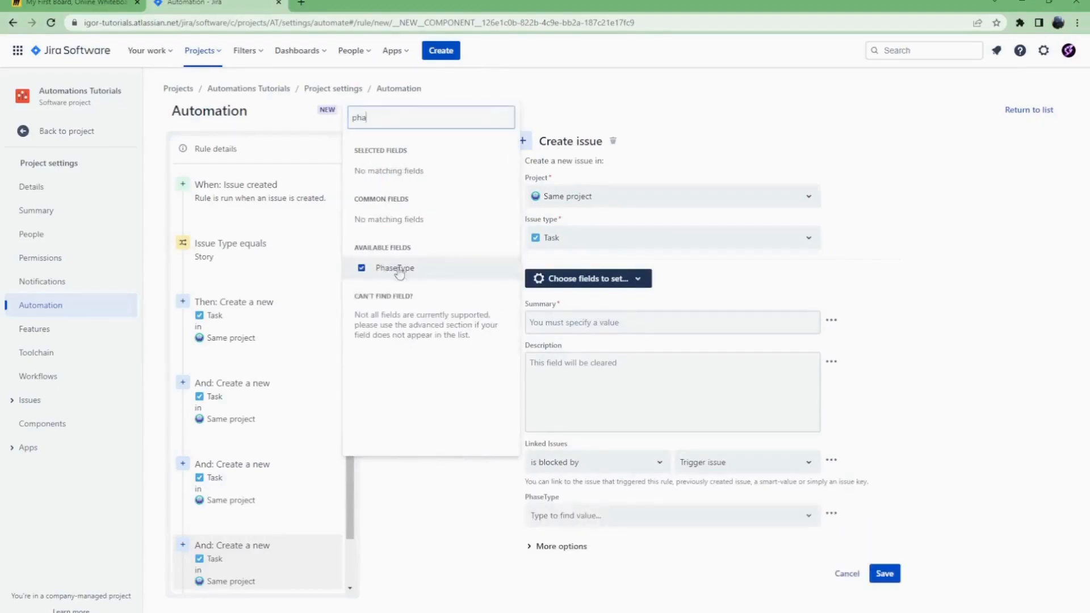
# - Set the fourth task's summary to "{{issue.summary}} - Phase 4"
pyautogui.click(577, 316)
pyautogui.write('{')
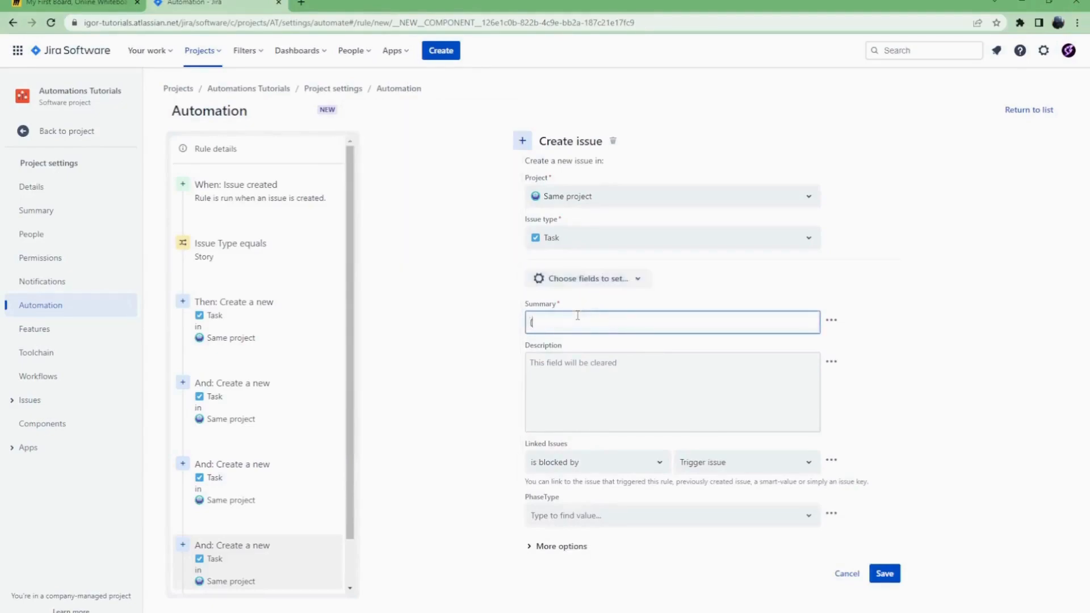
pyautogui.write('{issue.summary}} - Phase 2')
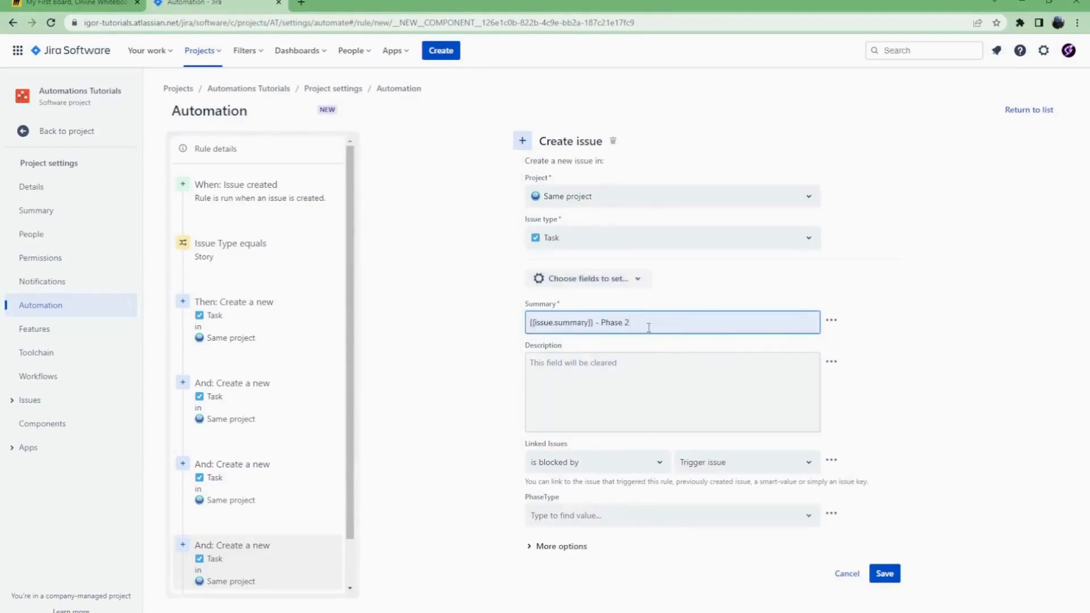
pyautogui.press('BackSpace')
pyautogui.write('4')
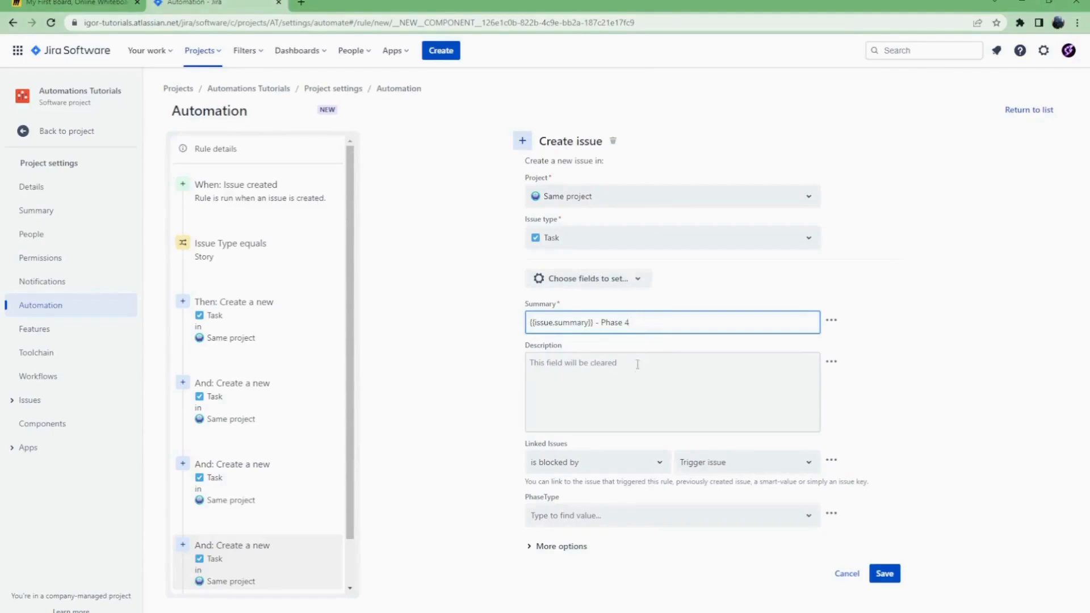
# - Link the Phase 4 task as "relates to" the trigger issue, set its PhaseType to PhaseFour, and save the action
pyautogui.click(627, 462)
pyautogui.click(589, 607)
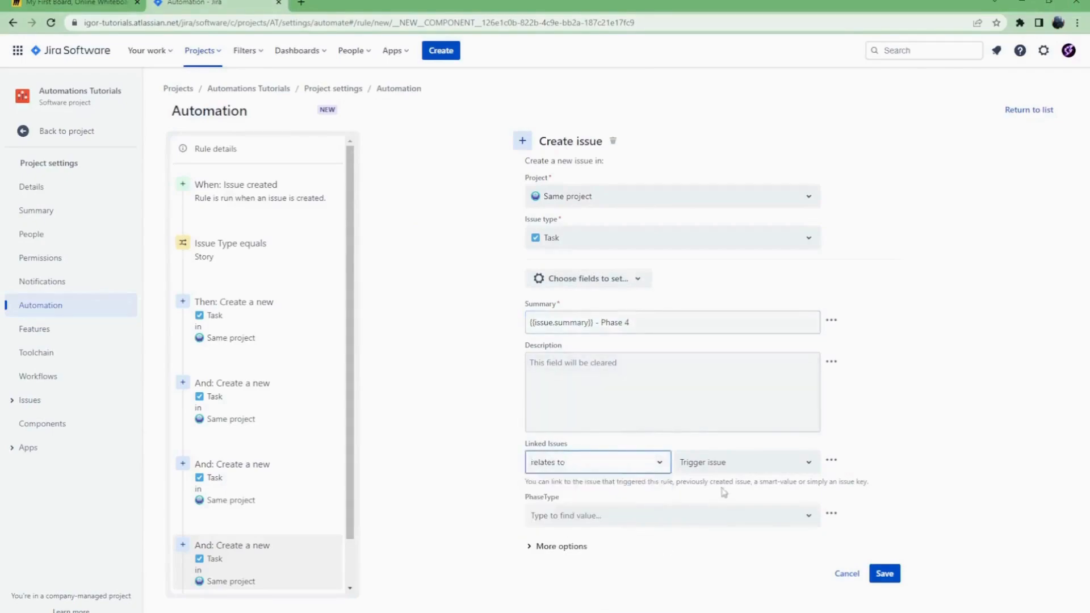
pyautogui.click(730, 471)
pyautogui.click(727, 493)
pyautogui.click(628, 525)
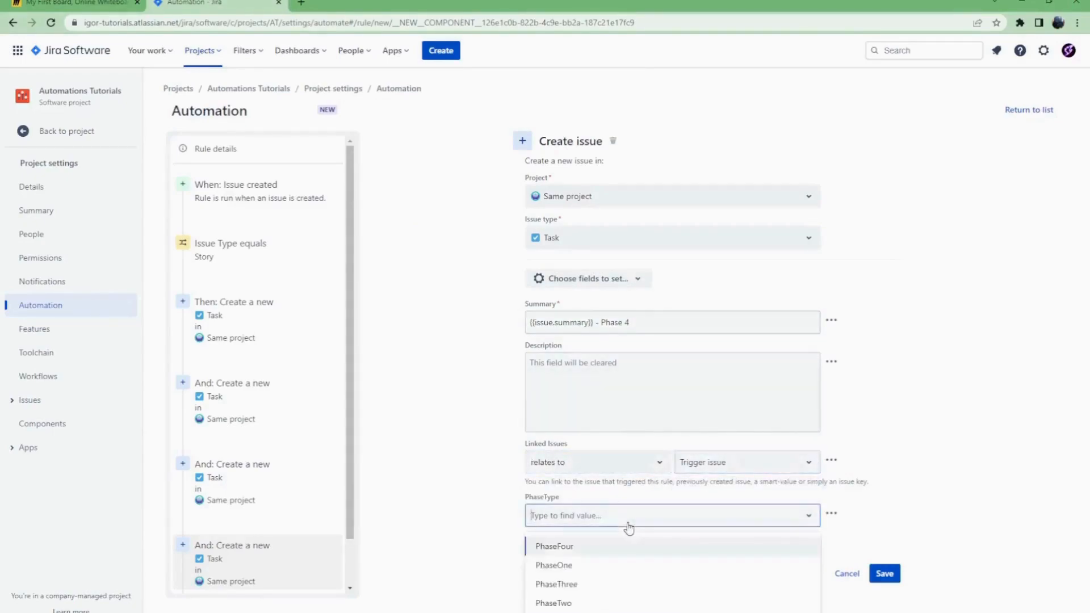
pyautogui.click(602, 548)
pyautogui.click(885, 573)
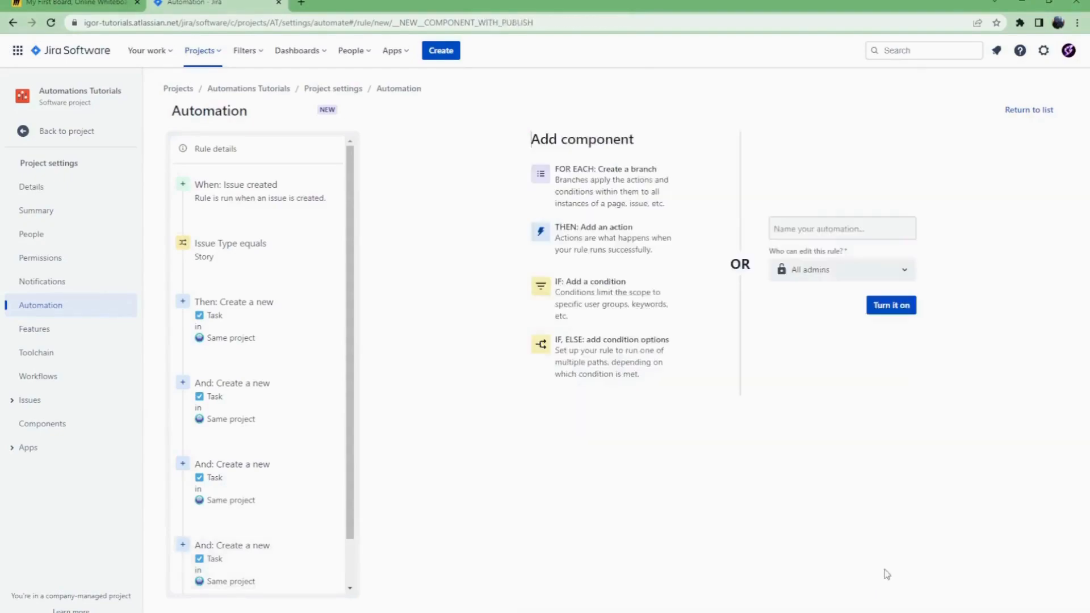
# - Name the automation rule "01_Create Tasks" and turn it on
pyautogui.click(798, 230)
pyautogui.write('01')
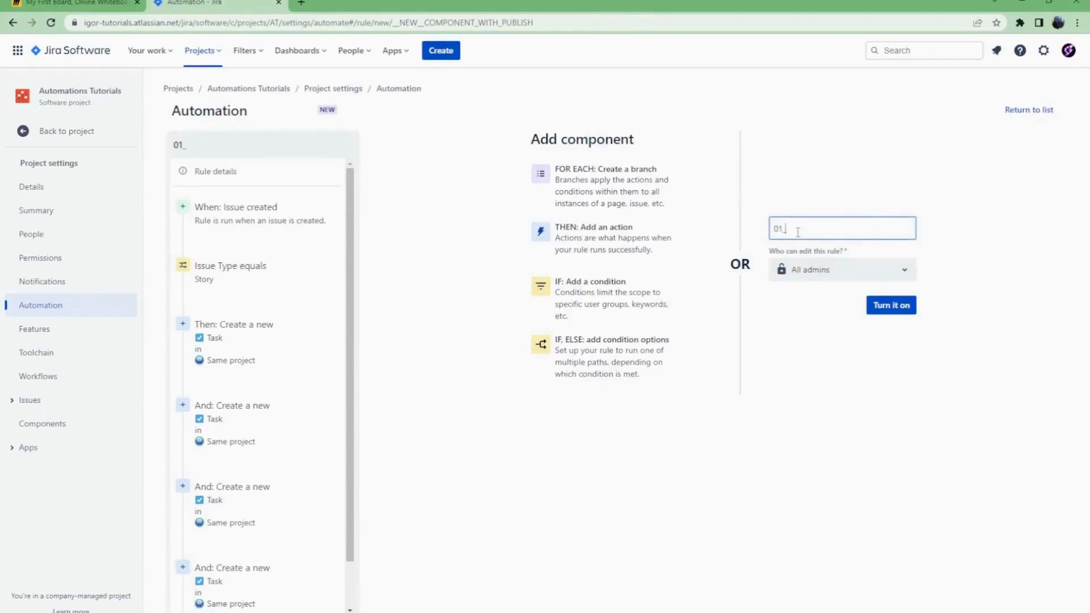
pyautogui.write('_Create Tasks')
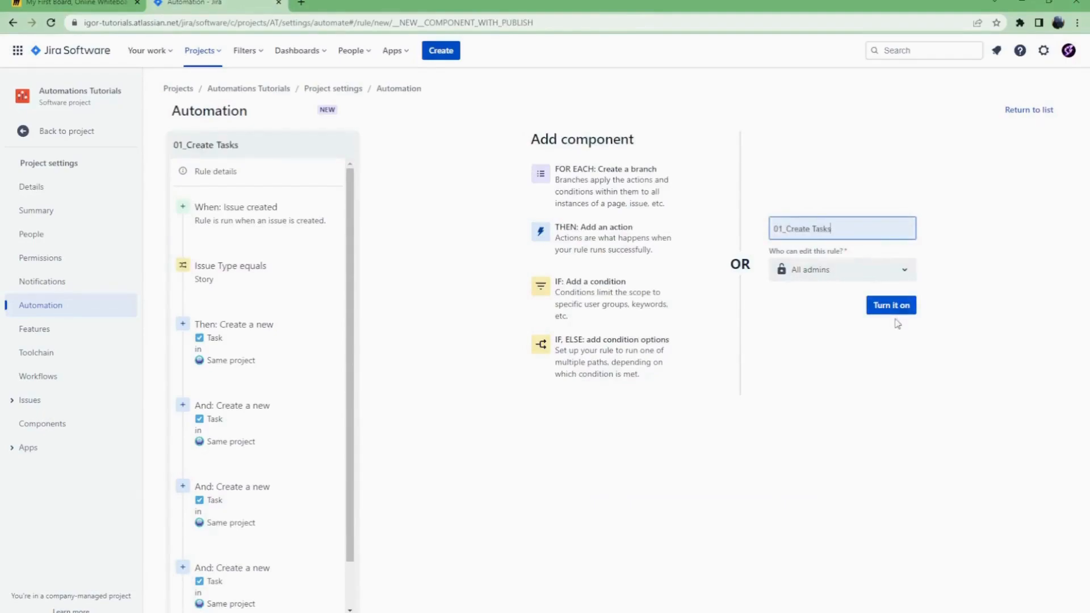
pyautogui.click(892, 306)
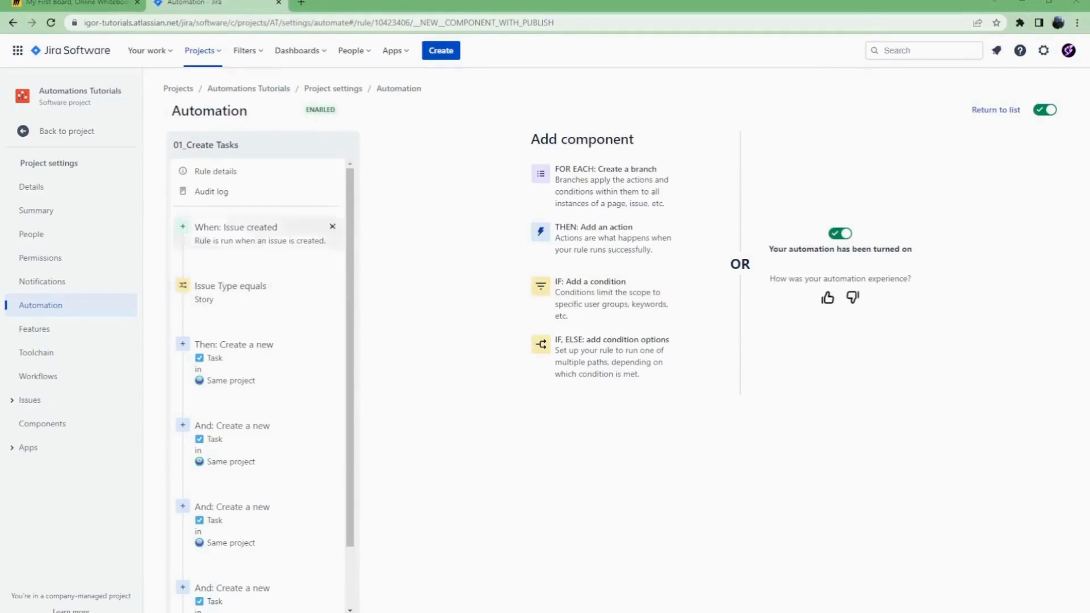
# - Create a story in the Automations Tutorials project with the summary "Story 1"
pyautogui.click(439, 51)
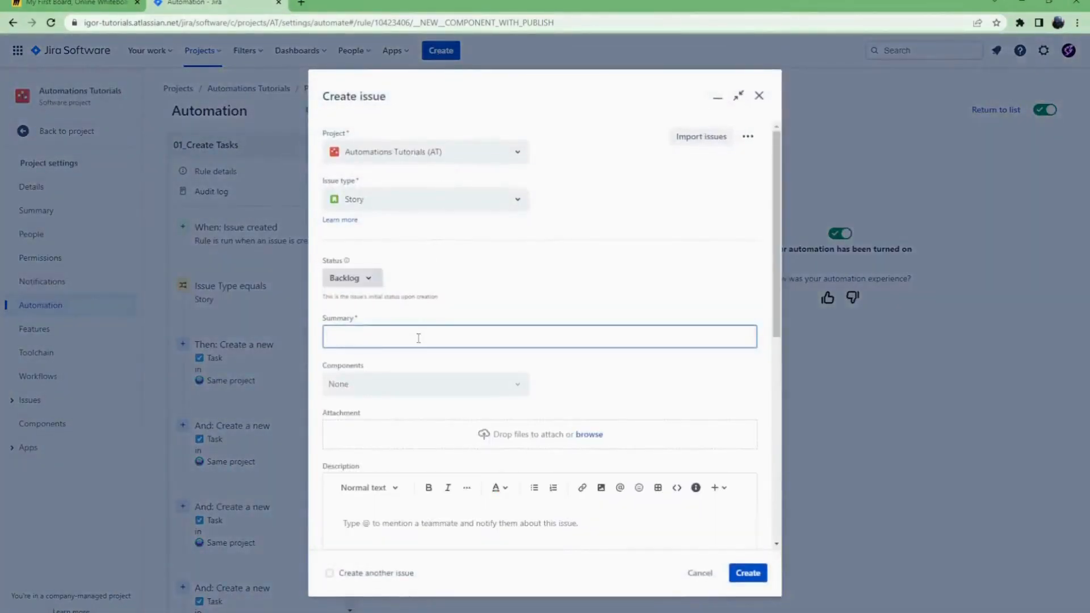
pyautogui.write('Story 1')
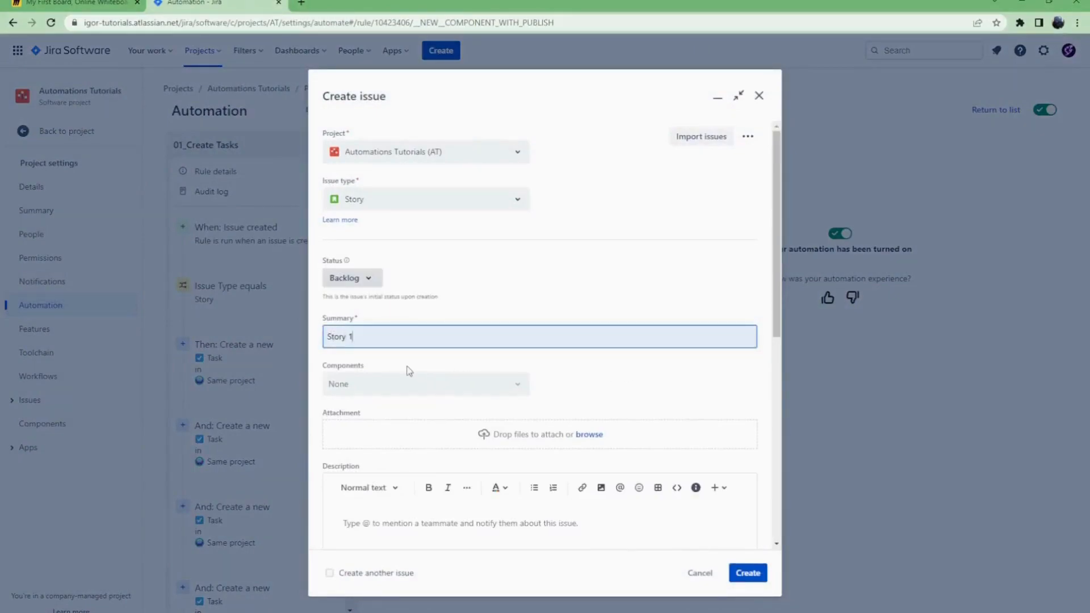
pyautogui.click(746, 573)
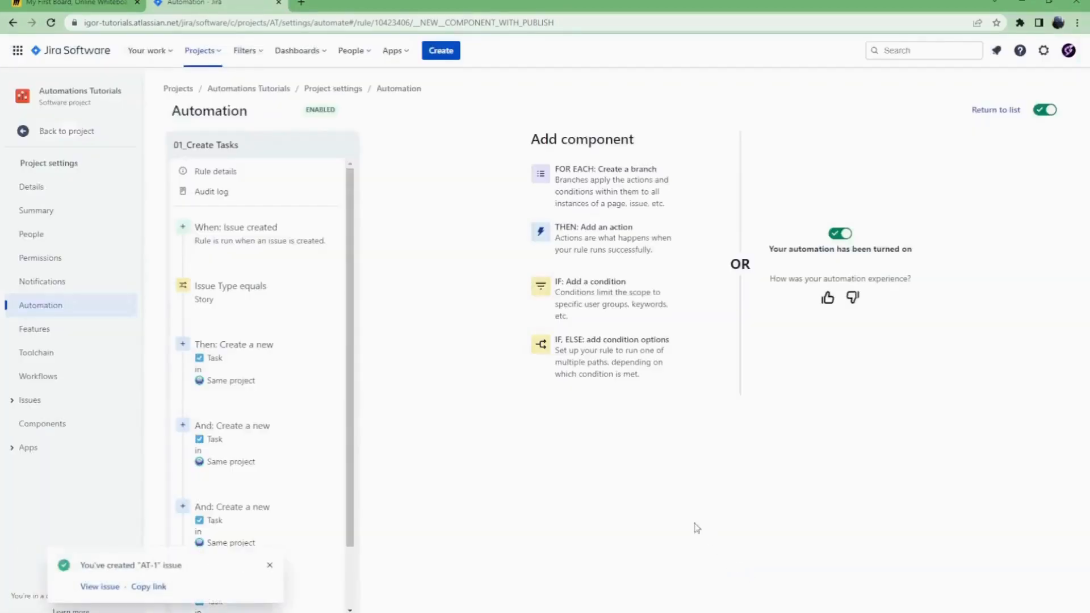
# - Check the rule's run in its audit log and view the project's issues on the Kanban board
pyautogui.click(231, 198)
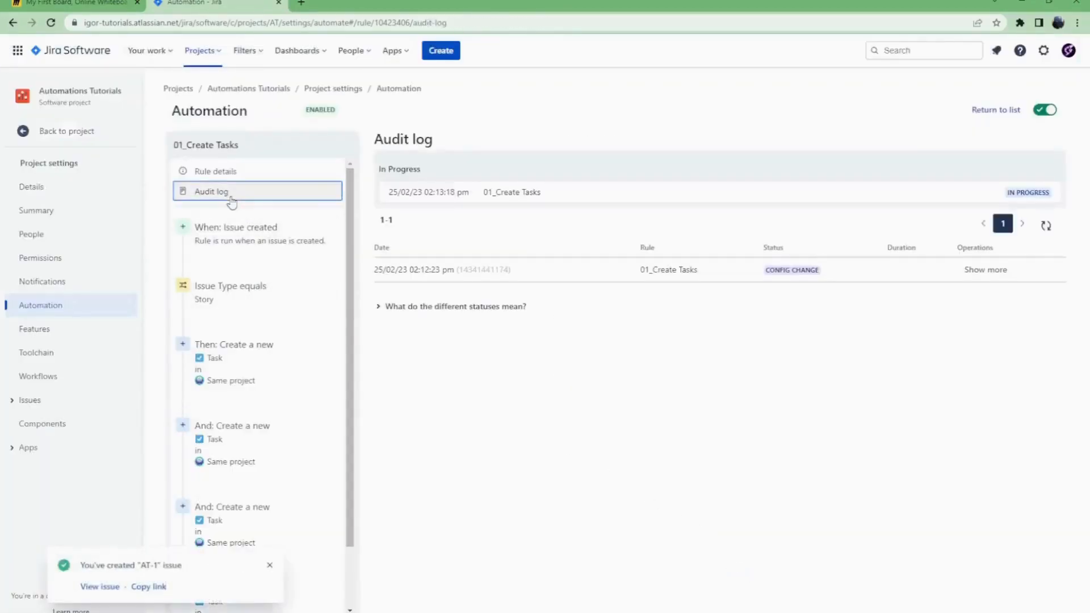
pyautogui.click(50, 24)
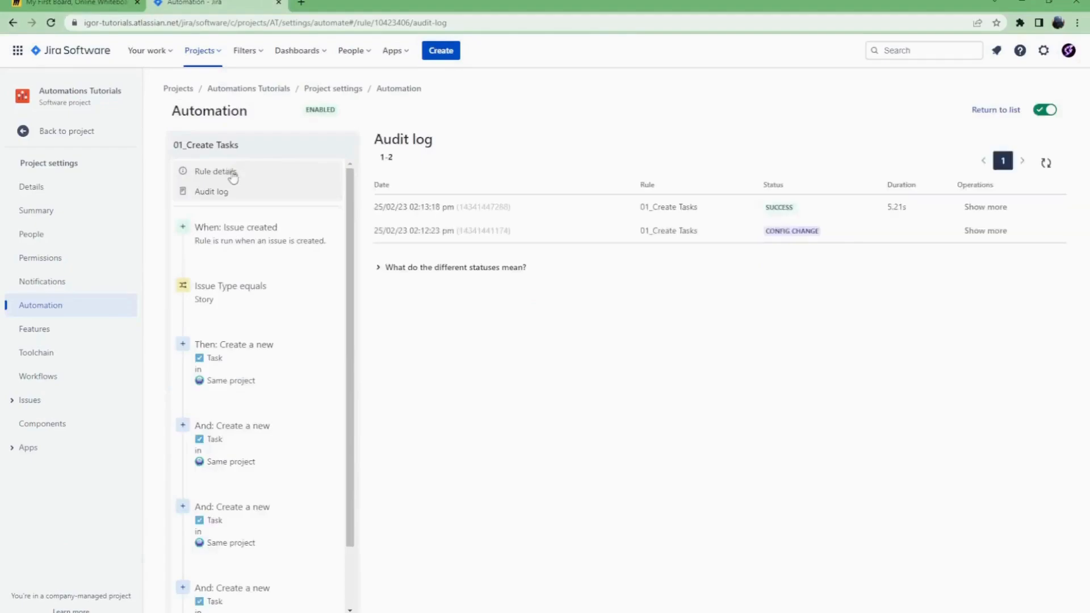
pyautogui.click(199, 51)
pyautogui.click(234, 102)
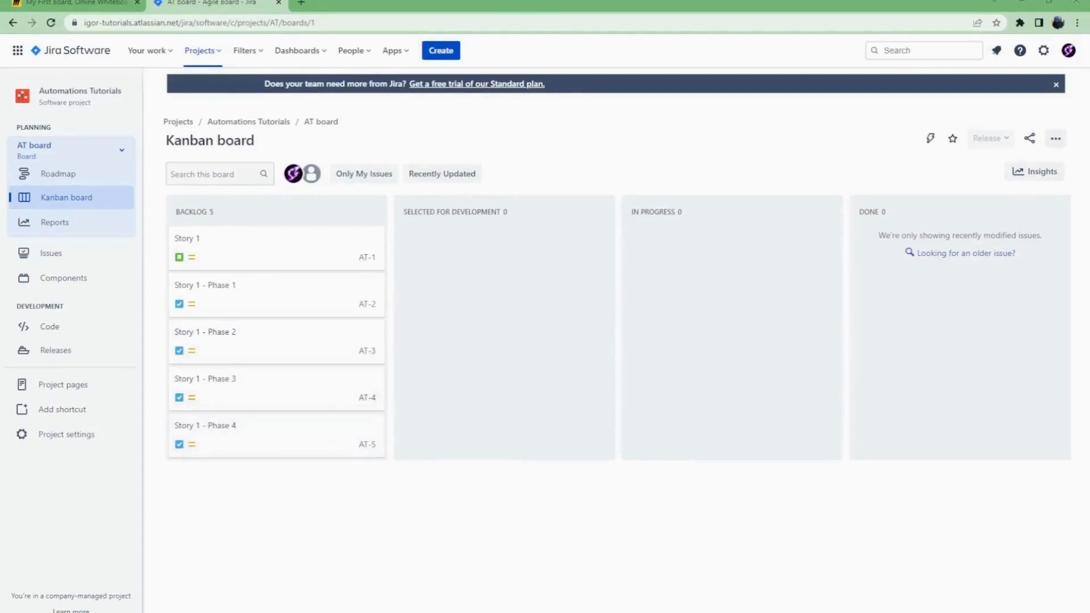
# - Start a new automation rule in the project settings, triggered when an issue is transitioned to Done, and save the trigger
pyautogui.click(114, 434)
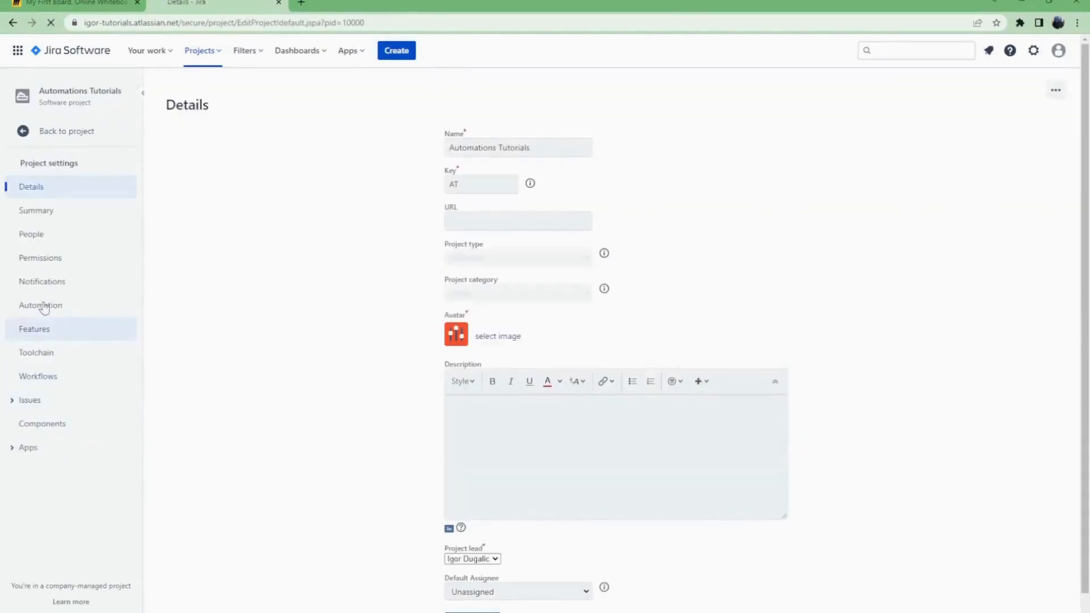
pyautogui.click(43, 305)
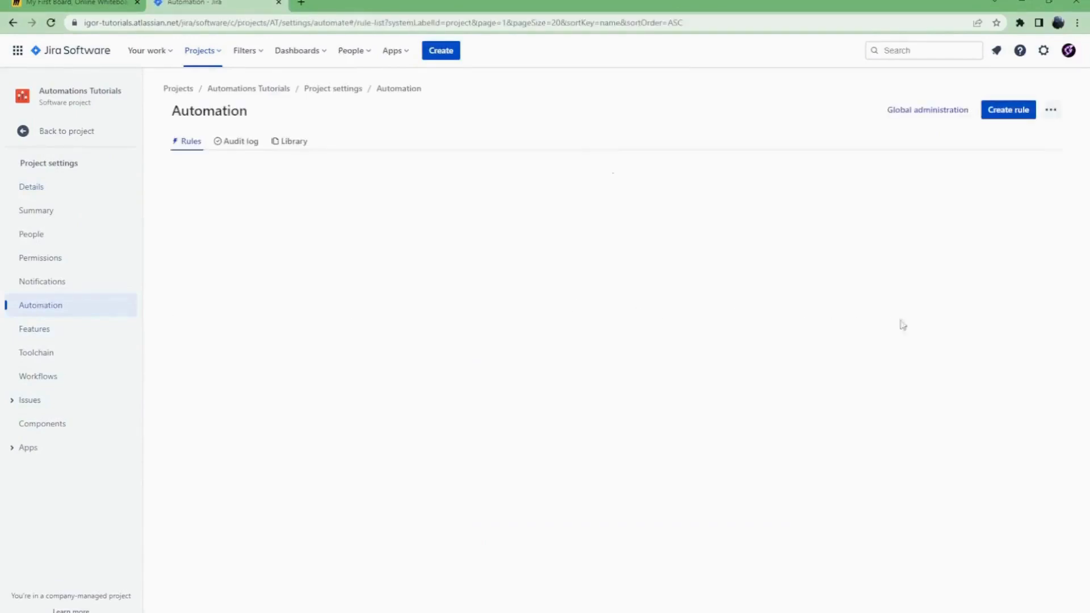
pyautogui.click(999, 118)
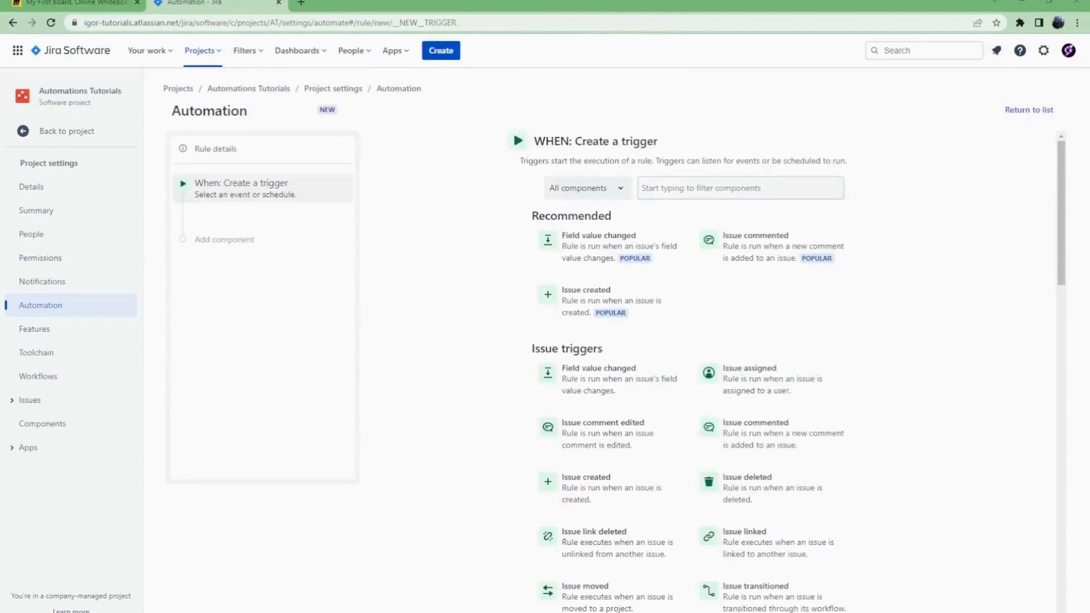
pyautogui.click(669, 192)
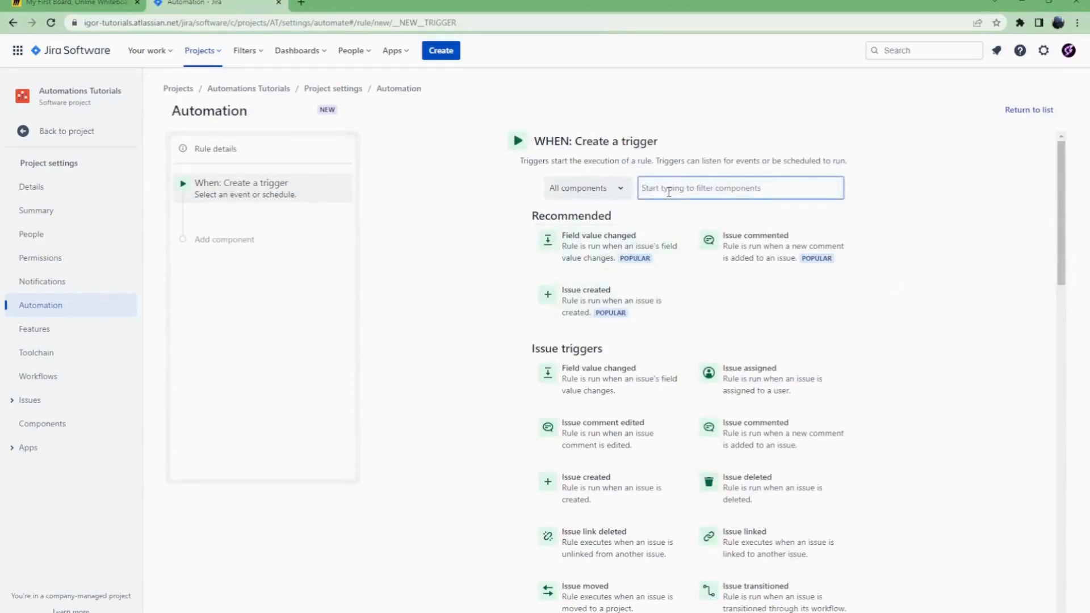
pyautogui.hotkey('shift', 'Tab')
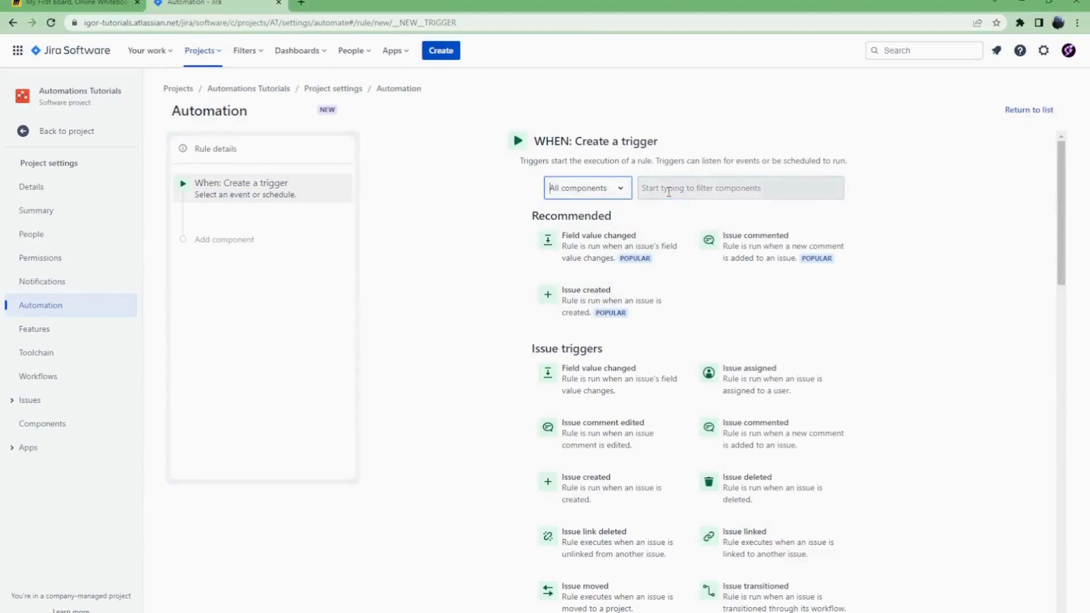
pyautogui.press('Tab')
pyautogui.write('issue tran')
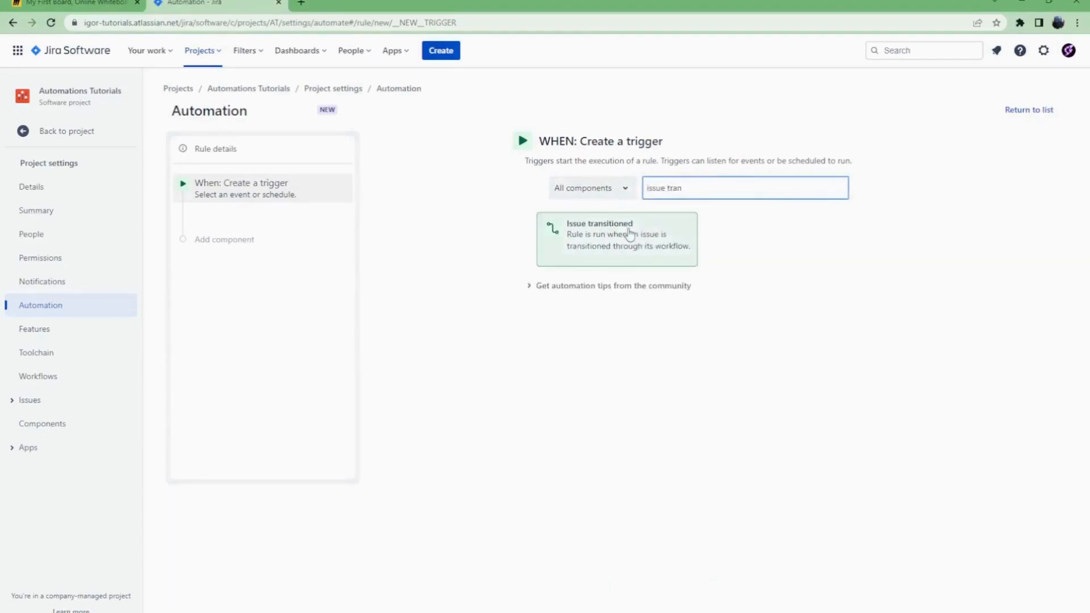
pyautogui.click(622, 233)
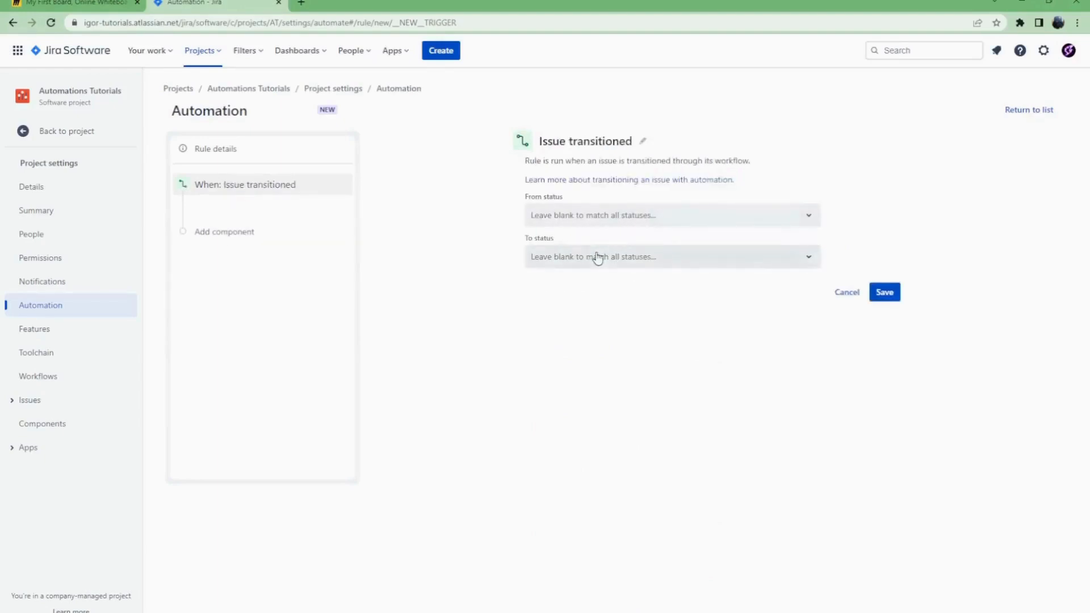
pyautogui.click(564, 260)
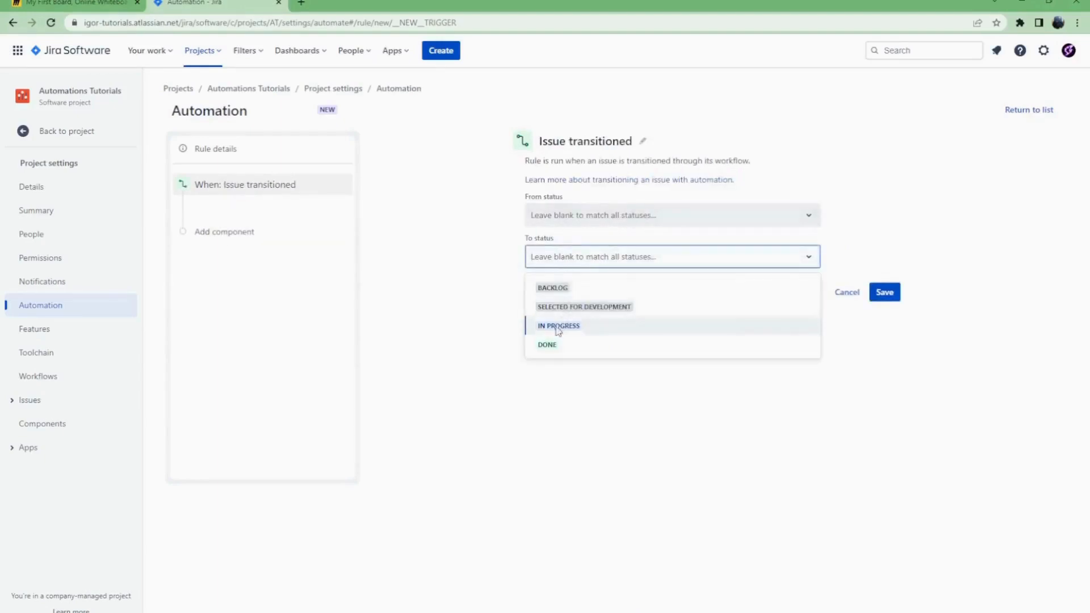
pyautogui.click(548, 345)
pyautogui.click(887, 299)
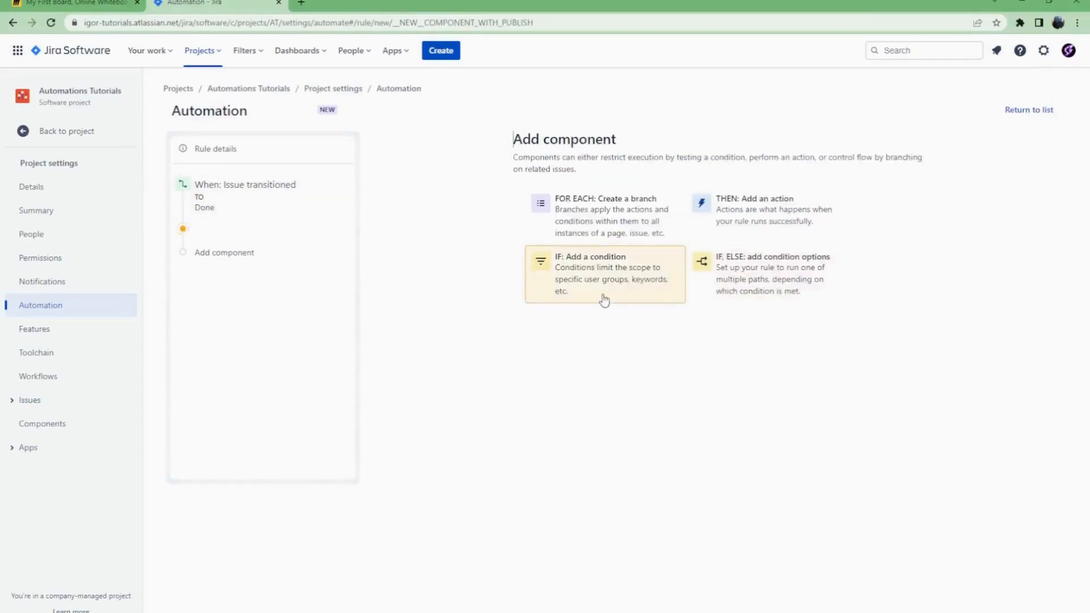
# - Add an issue fields condition requiring that PhaseType equals PhaseOne, and save it
pyautogui.click(604, 301)
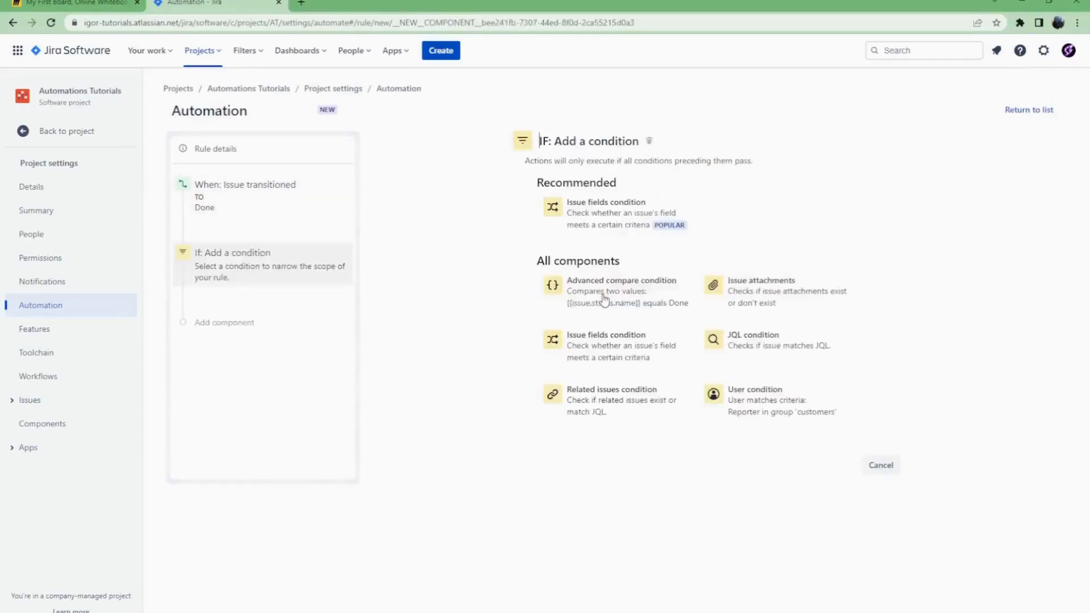
pyautogui.click(589, 228)
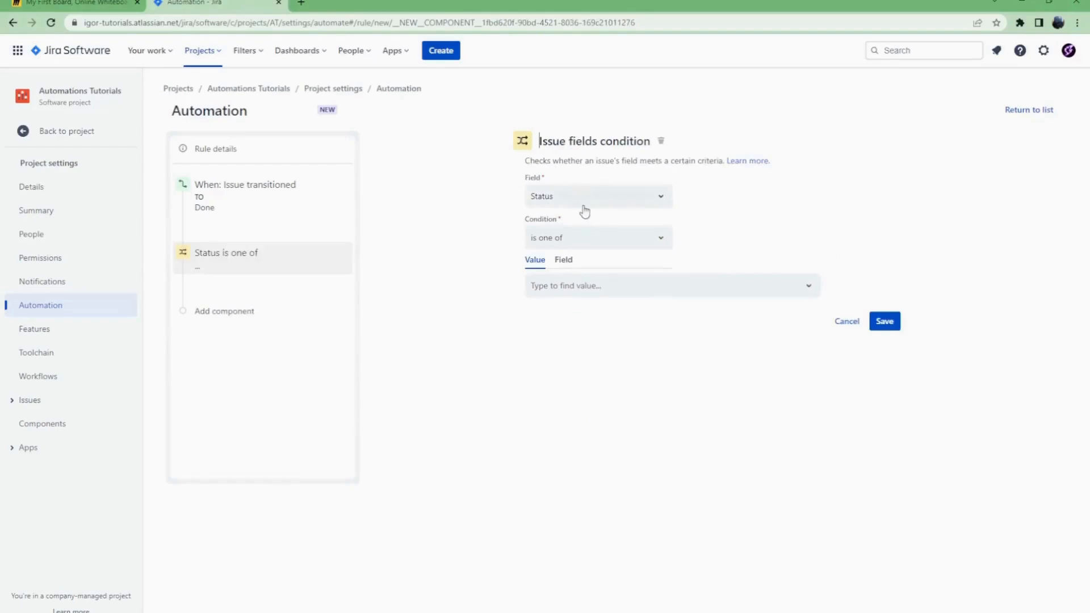
pyautogui.click(584, 205)
pyautogui.write('Pha')
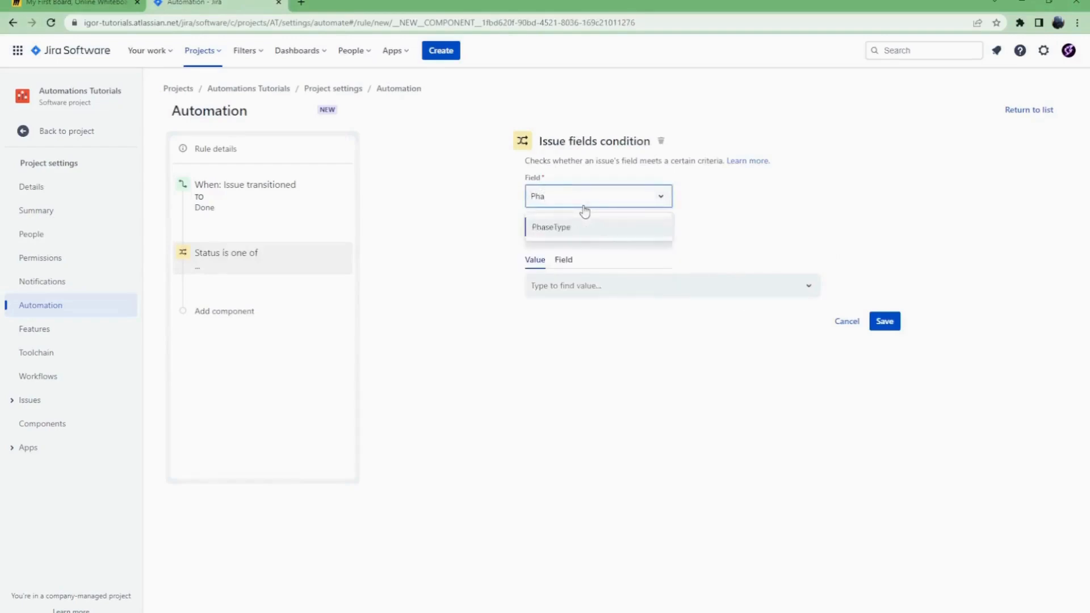
pyautogui.click(582, 230)
pyautogui.click(580, 245)
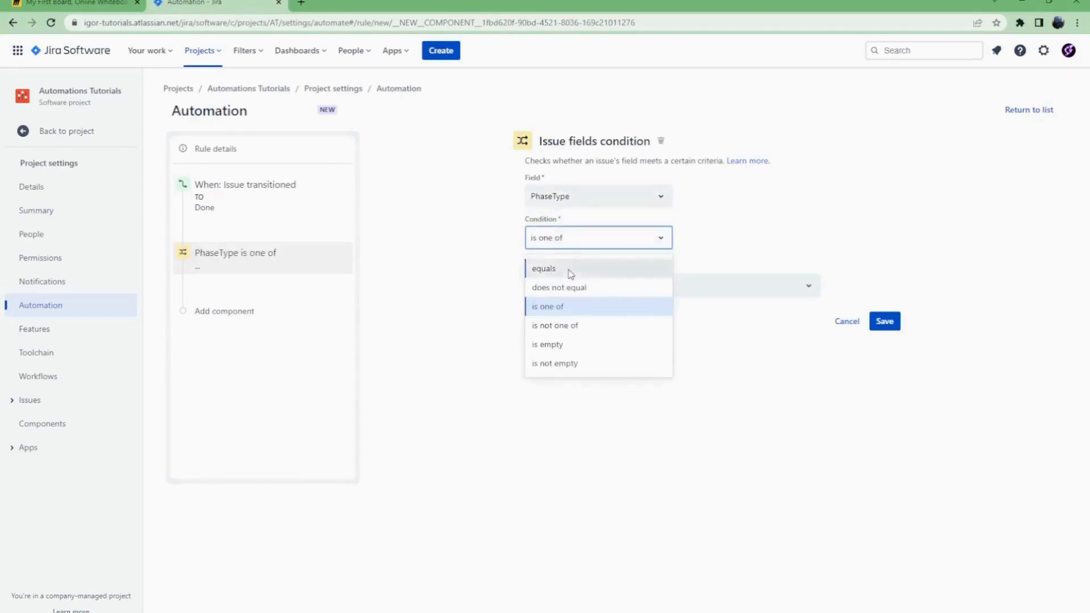
pyautogui.click(570, 270)
pyautogui.click(591, 287)
pyautogui.click(573, 336)
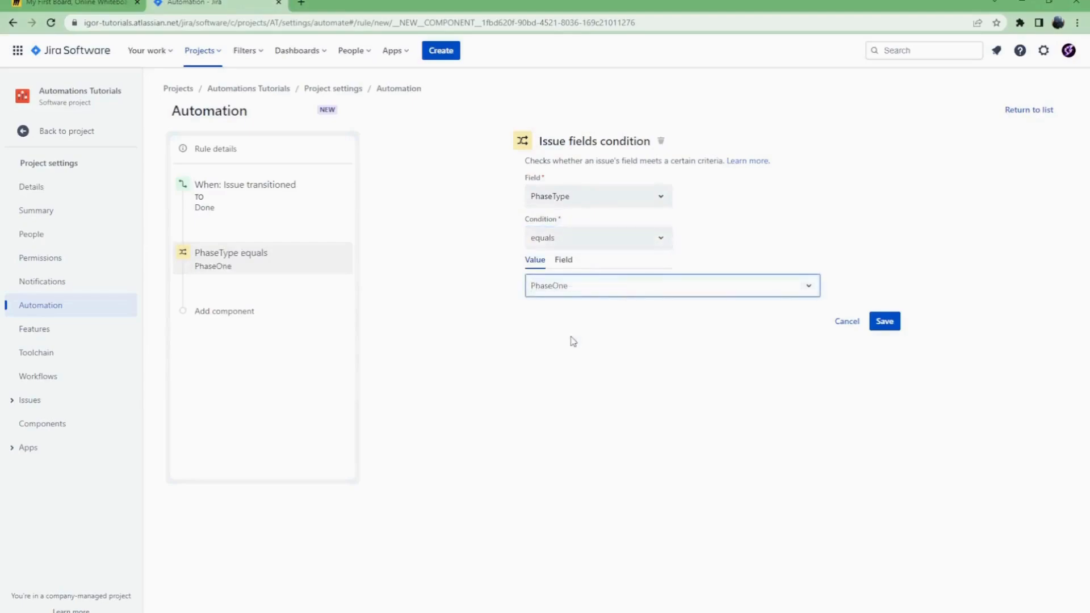
pyautogui.click(884, 322)
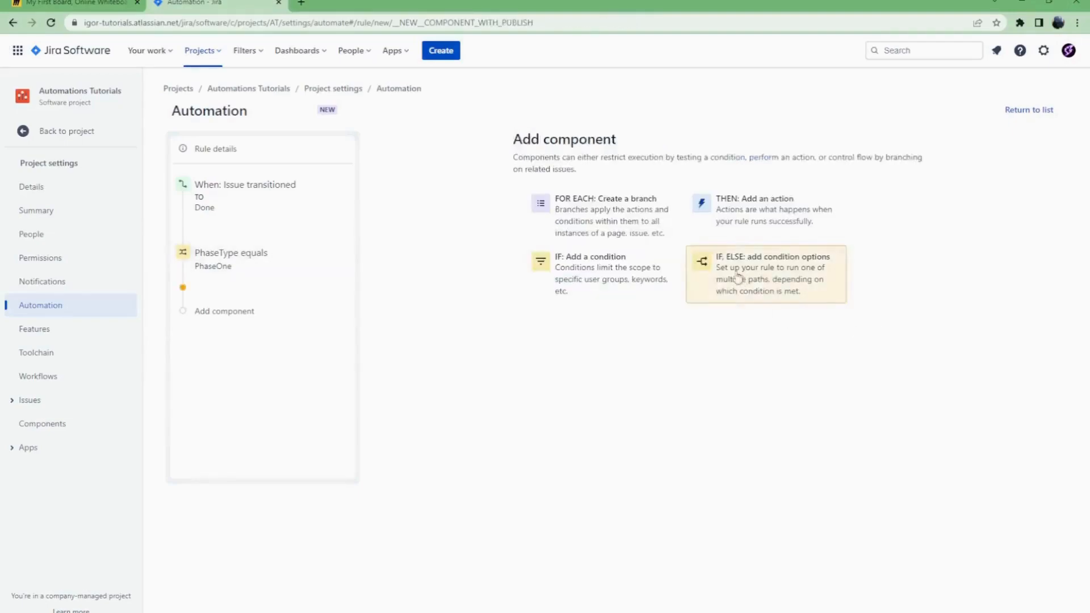
# - Add a related-issues branch for linked issues with the link type "relates to", and save it
pyautogui.click(634, 231)
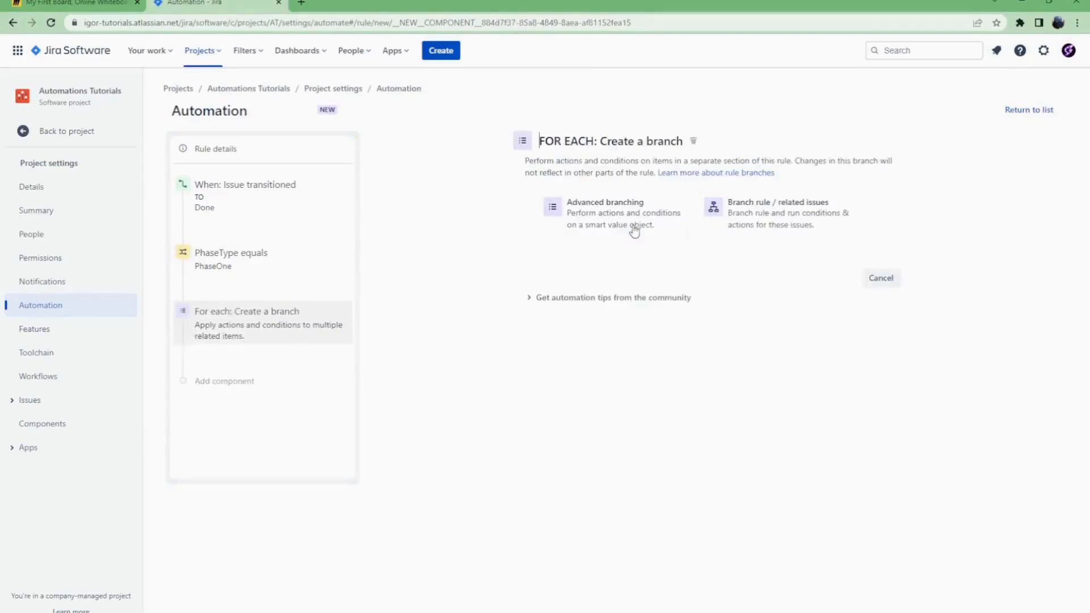
pyautogui.click(759, 225)
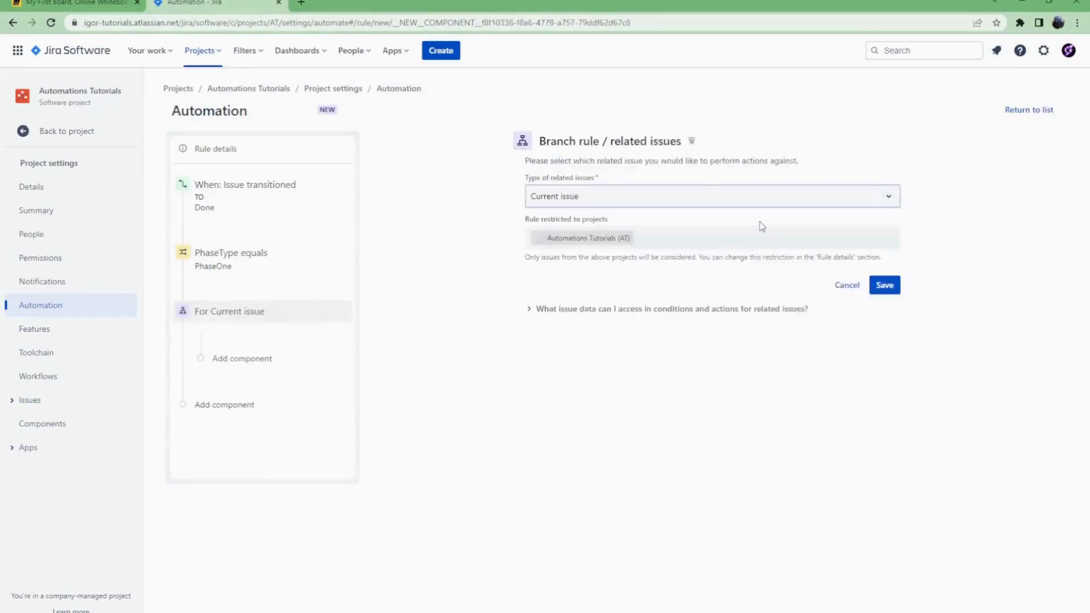
pyautogui.click(704, 205)
pyautogui.scroll(-3, 673, 244)
pyautogui.scroll(-1, 664, 278)
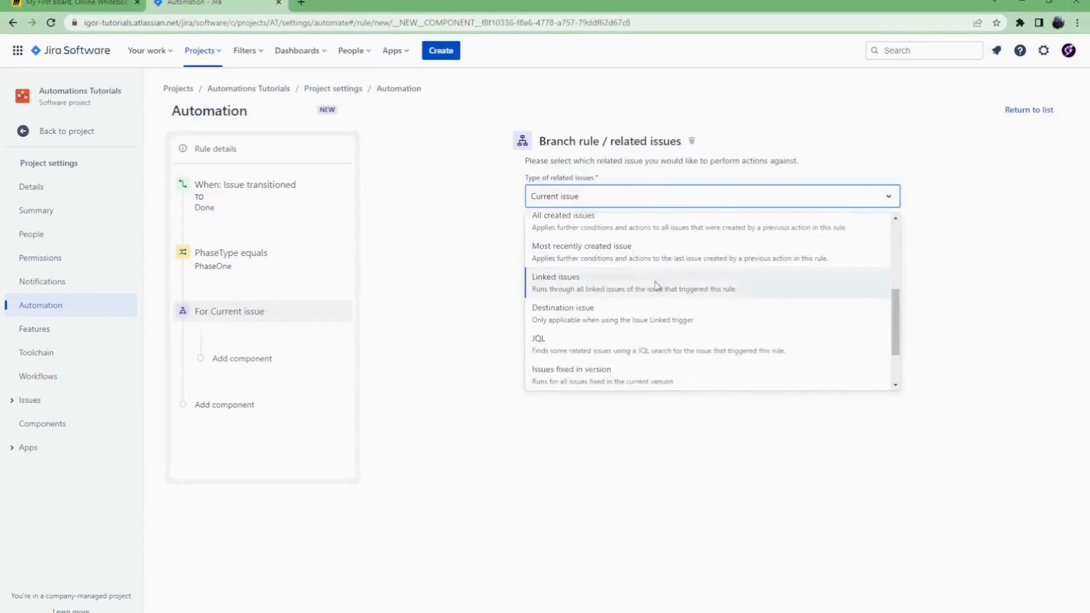
pyautogui.click(657, 284)
pyautogui.click(645, 252)
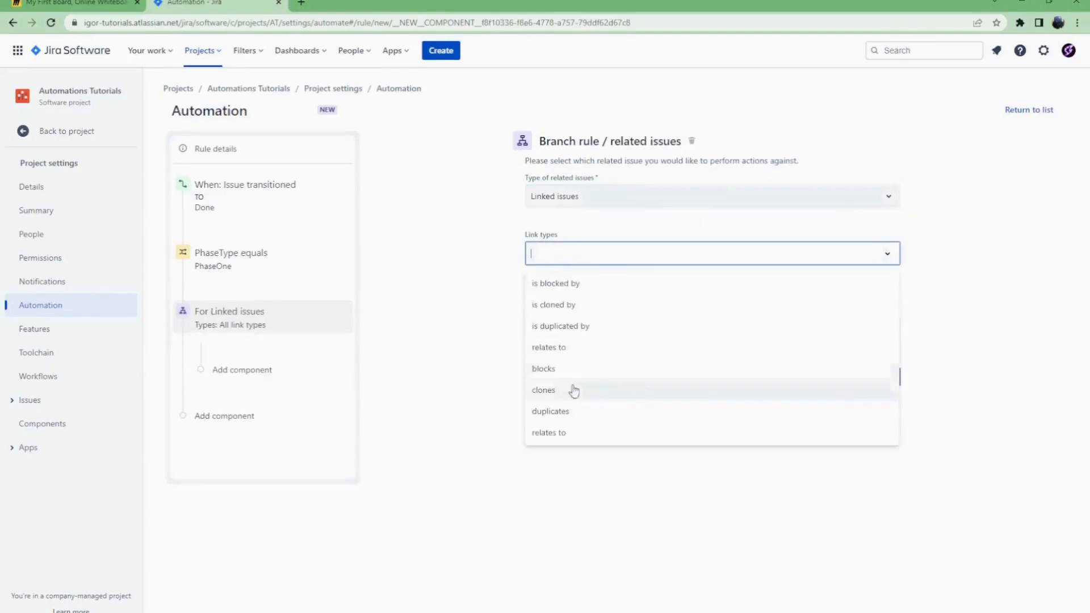
pyautogui.click(567, 431)
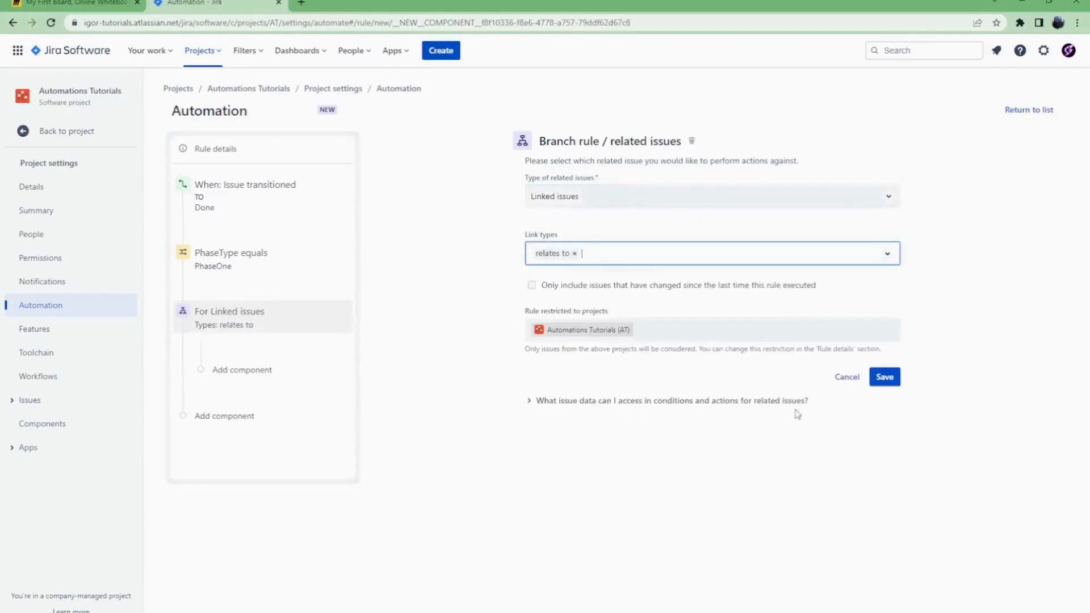
pyautogui.click(885, 378)
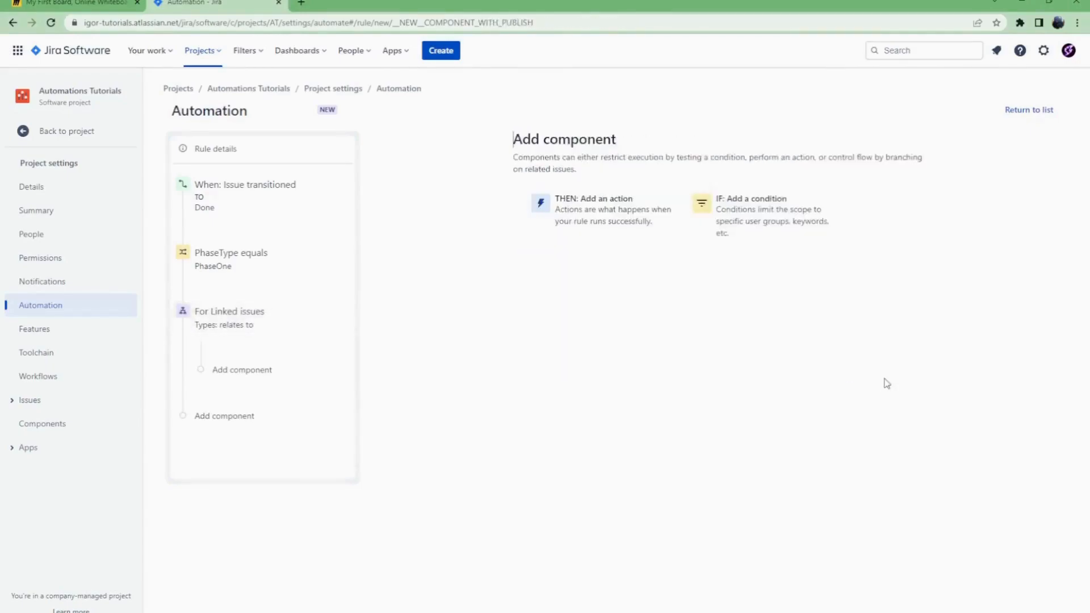
# - Add an Edit issue action inside the linked-issues branch and choose Labels as the field to set
pyautogui.click(625, 233)
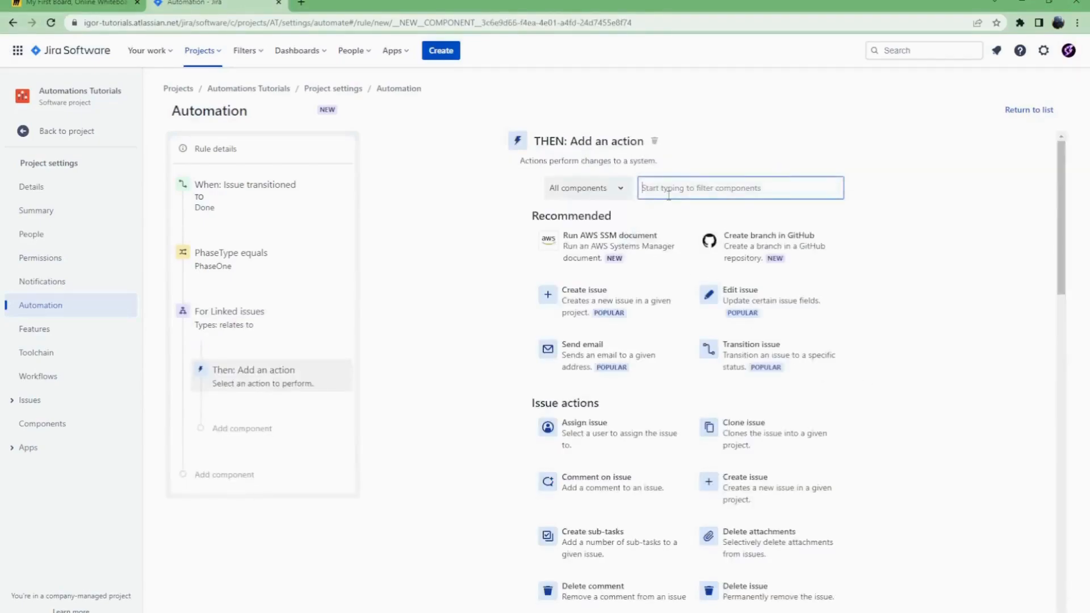
pyautogui.write('Ed')
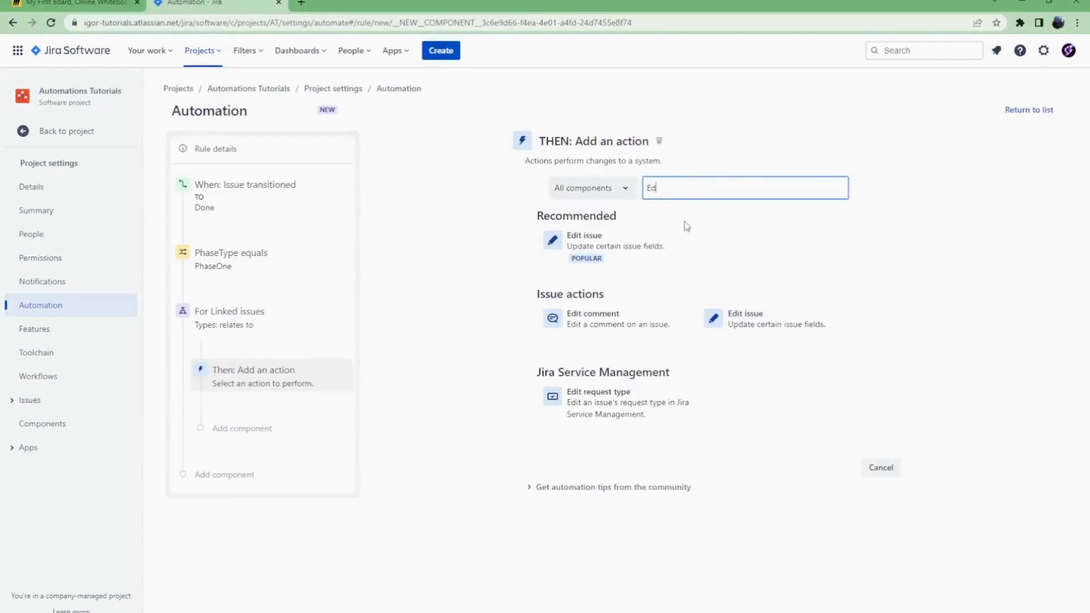
pyautogui.click(624, 251)
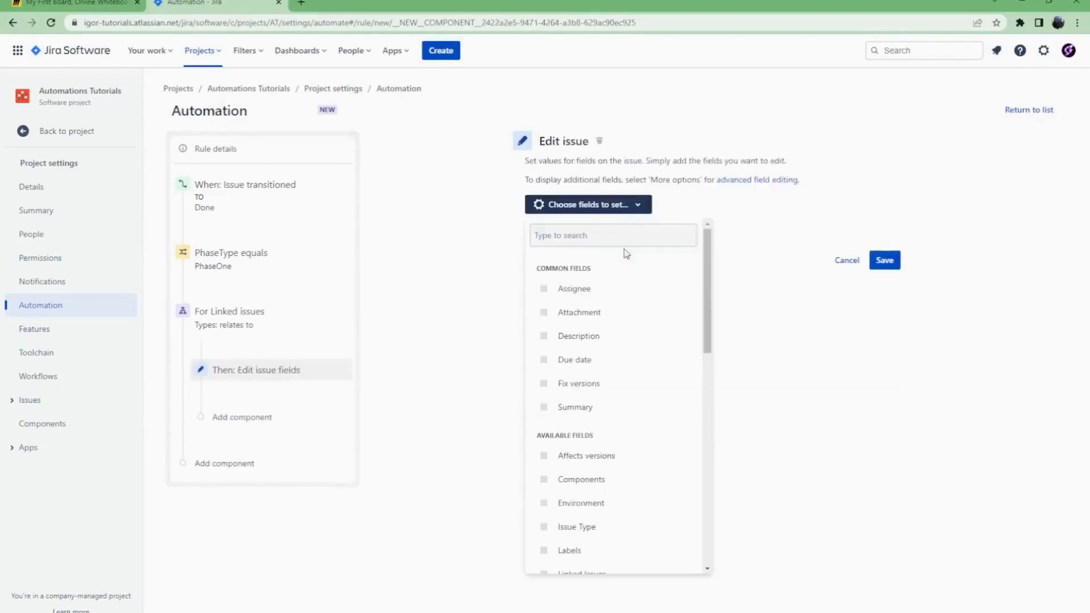
pyautogui.click(588, 237)
pyautogui.write('Labe')
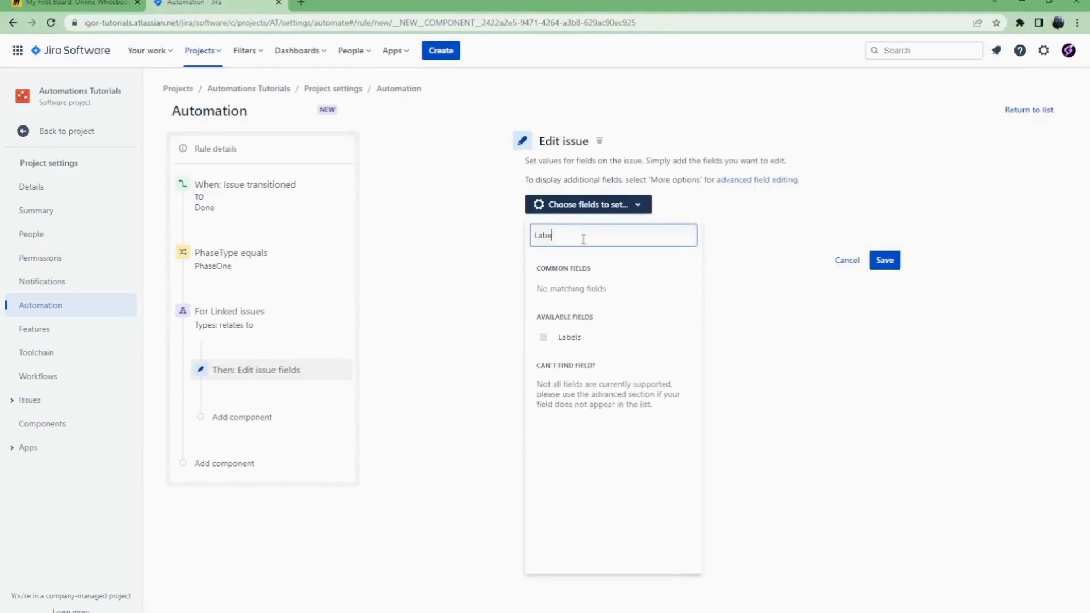
pyautogui.click(545, 337)
pyautogui.click(737, 361)
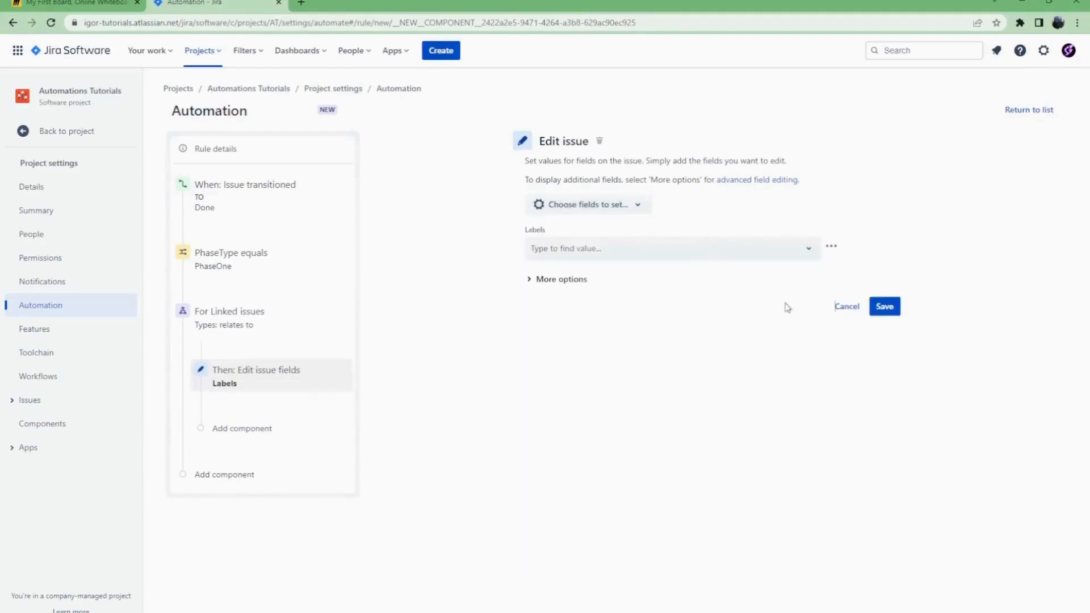
# - Switch the Labels field to adding and removing values, create "PhaseOne" as the label to add, and save the action
pyautogui.click(831, 246)
pyautogui.click(803, 294)
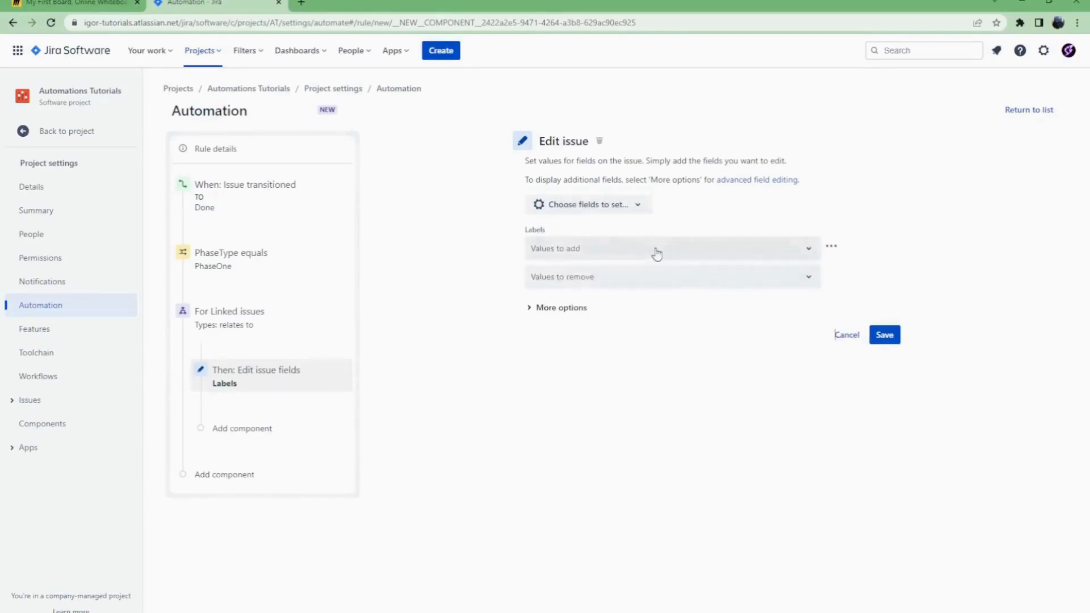
pyautogui.click(657, 254)
pyautogui.write('PhaseOne')
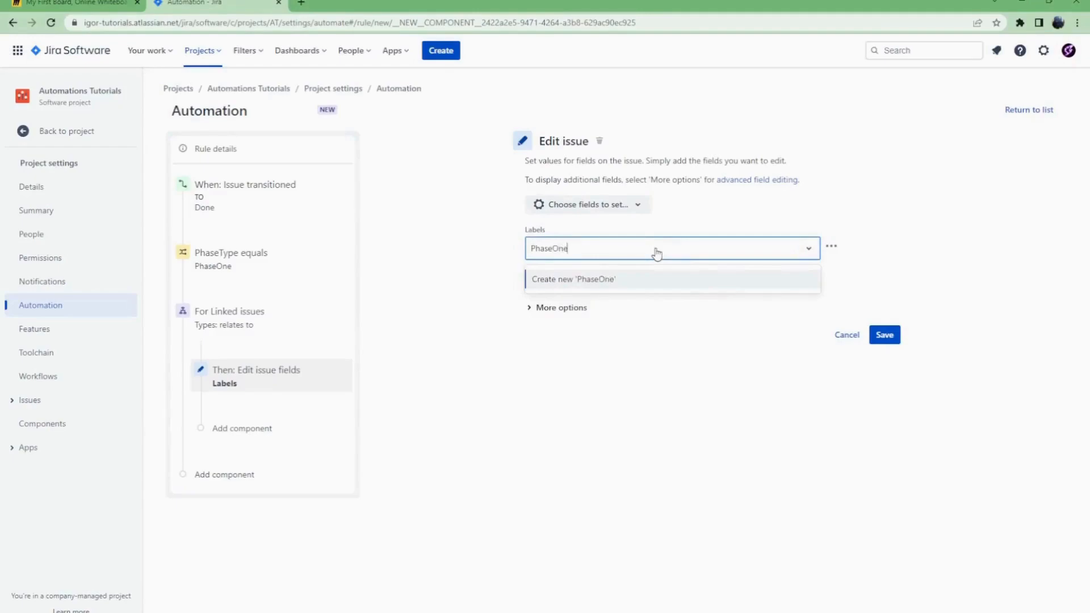
pyautogui.click(635, 277)
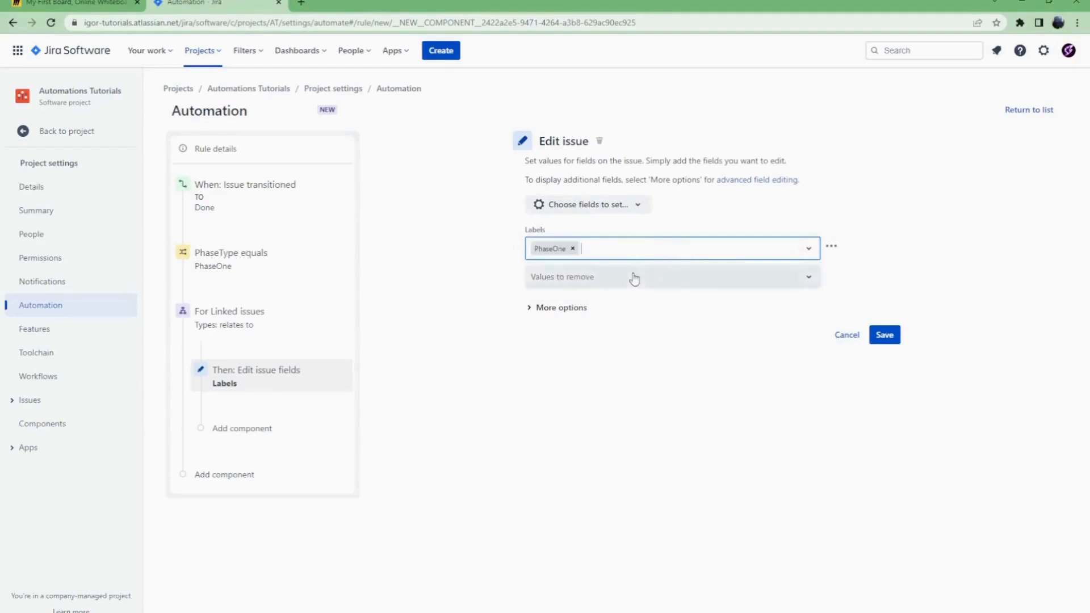
pyautogui.click(889, 338)
# - Name the rule "02_Phase One Done", turn it on, and return to the rule list
pyautogui.click(831, 168)
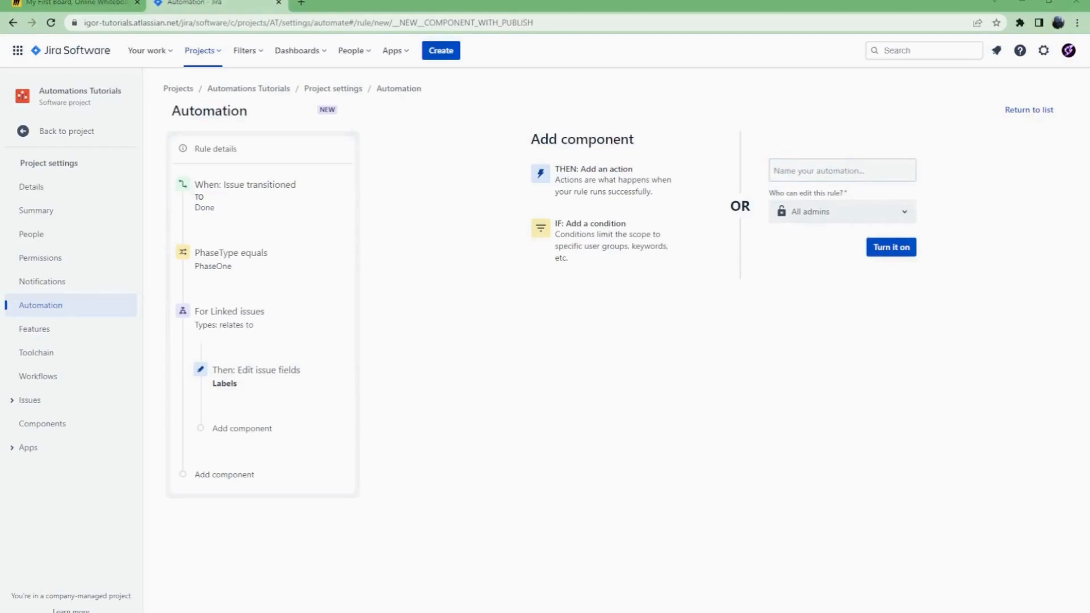
pyautogui.click(815, 171)
pyautogui.write('0')
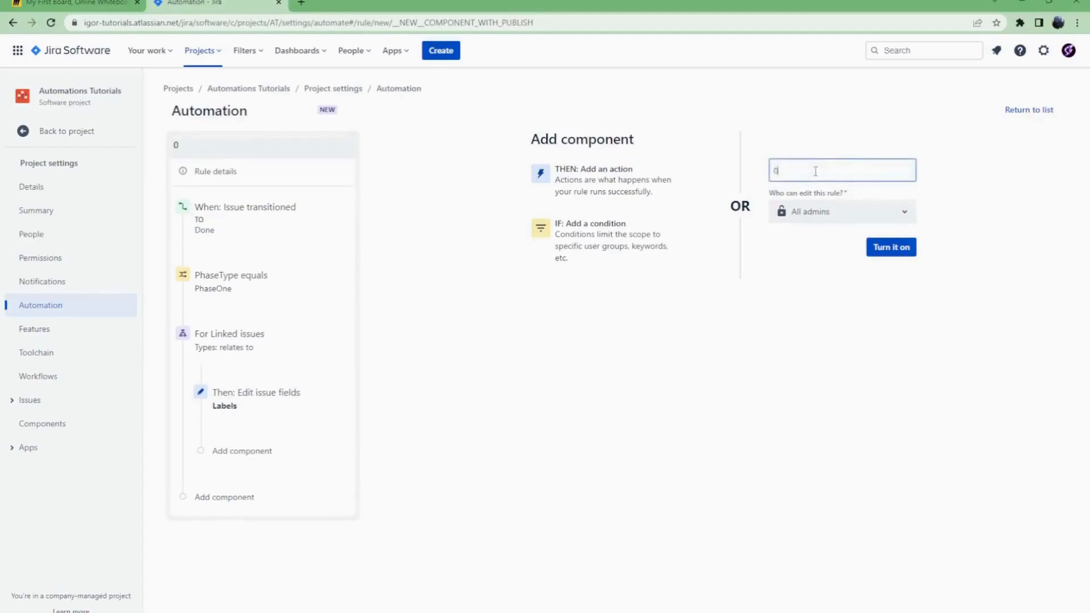
pyautogui.write('2_Phase One Done')
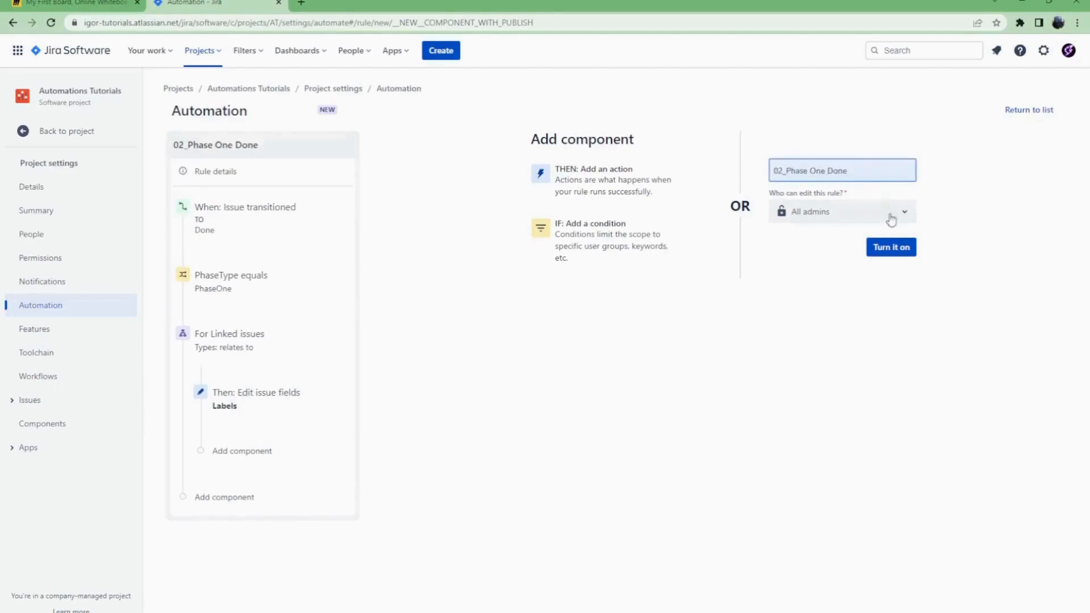
pyautogui.click(899, 249)
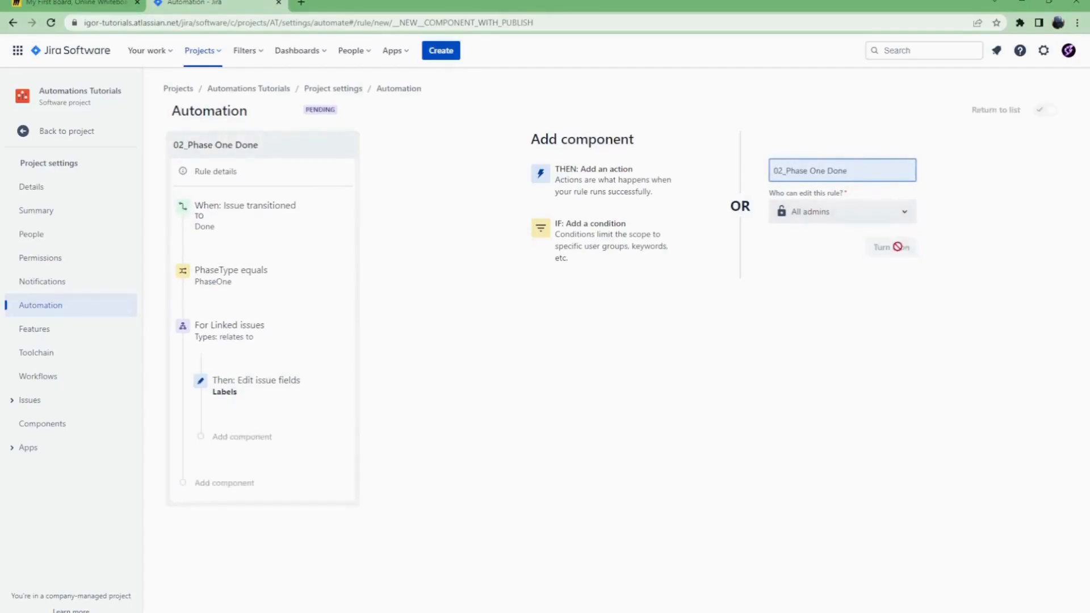
pyautogui.click(977, 114)
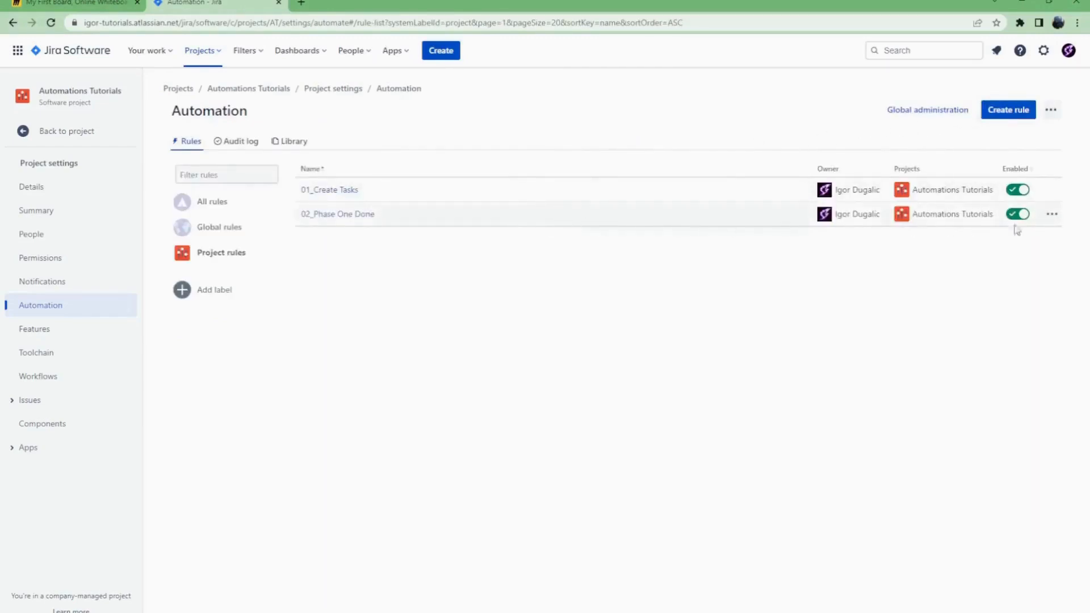
# - Copy the rule 02_Phase One Done and name the copy "03_Phase Two Done"
pyautogui.click(1051, 215)
pyautogui.click(1033, 242)
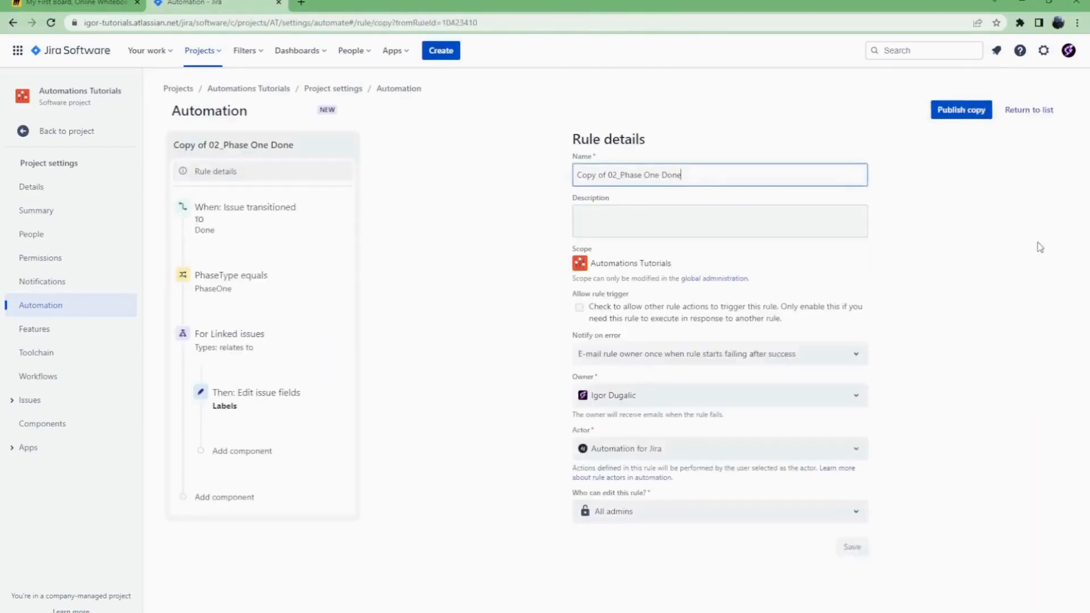
pyautogui.moveTo(609, 179); pyautogui.dragTo(540, 178)
pyautogui.press('BackSpace')
pyautogui.doubleClick(620, 178)
pyautogui.write('Two')
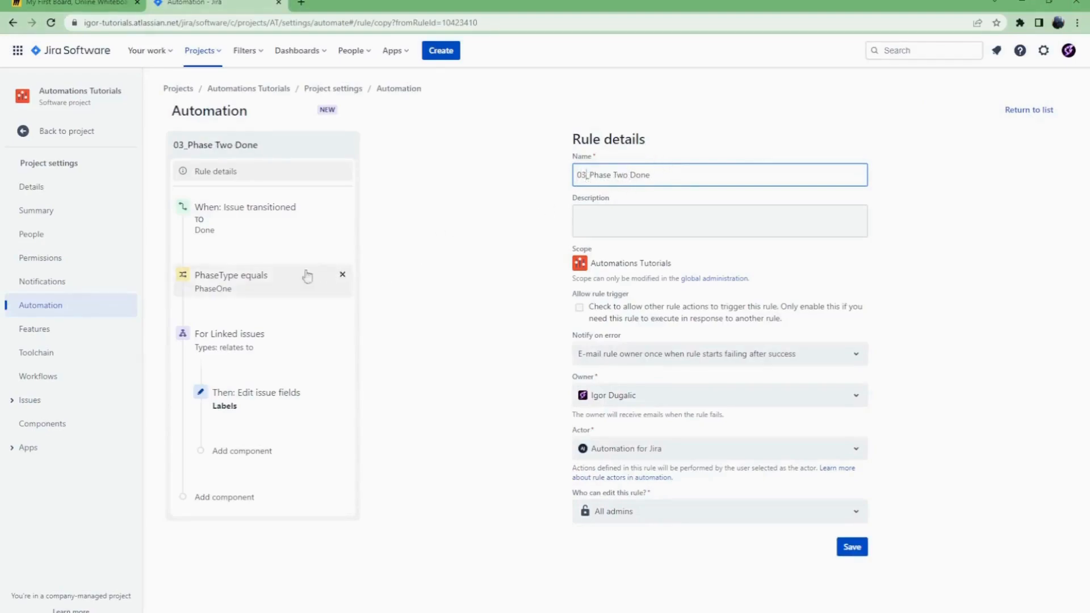
# - Set the copied rule's PhaseType condition to equal PhaseTwo
pyautogui.click(226, 277)
pyautogui.click(617, 285)
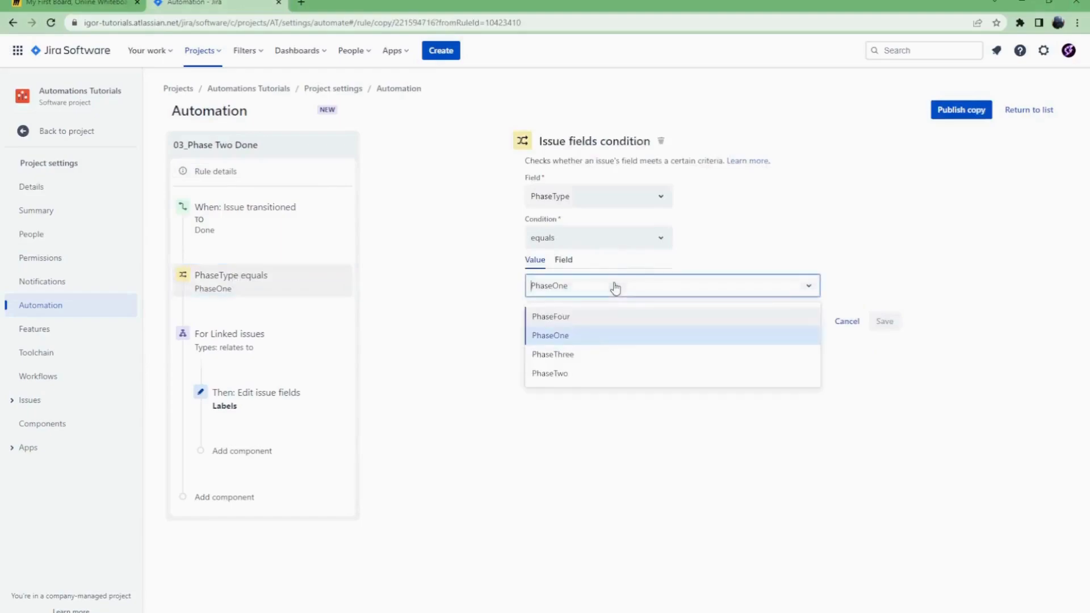
pyautogui.click(568, 376)
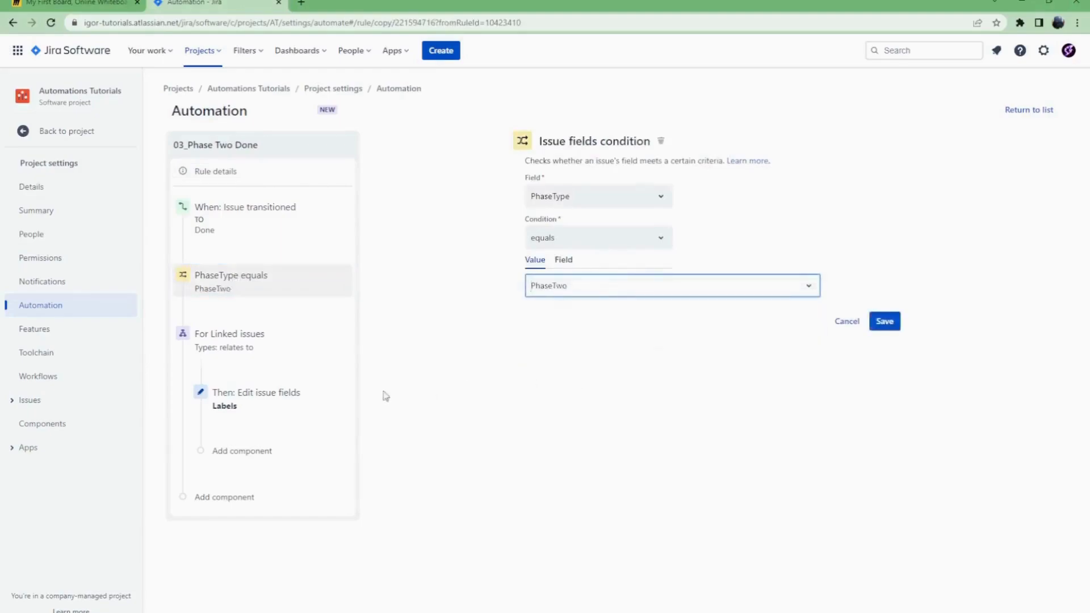
# - Replace the PhaseOne label with a new "PhaseTwo" label in the Edit issue action, then publish the copied rule and return to the rule list
pyautogui.click(293, 401)
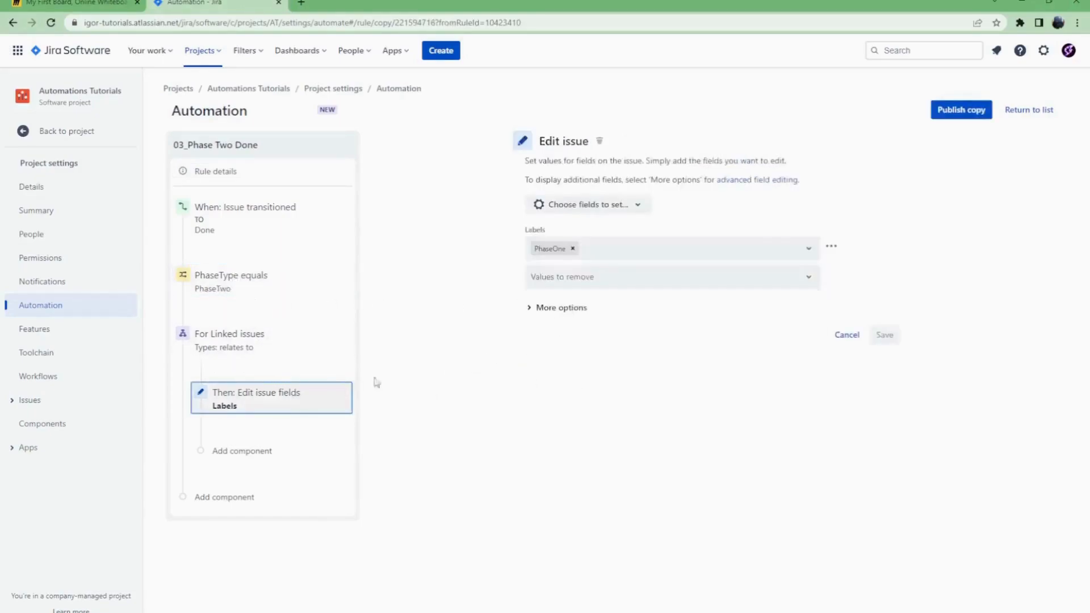
pyautogui.click(589, 248)
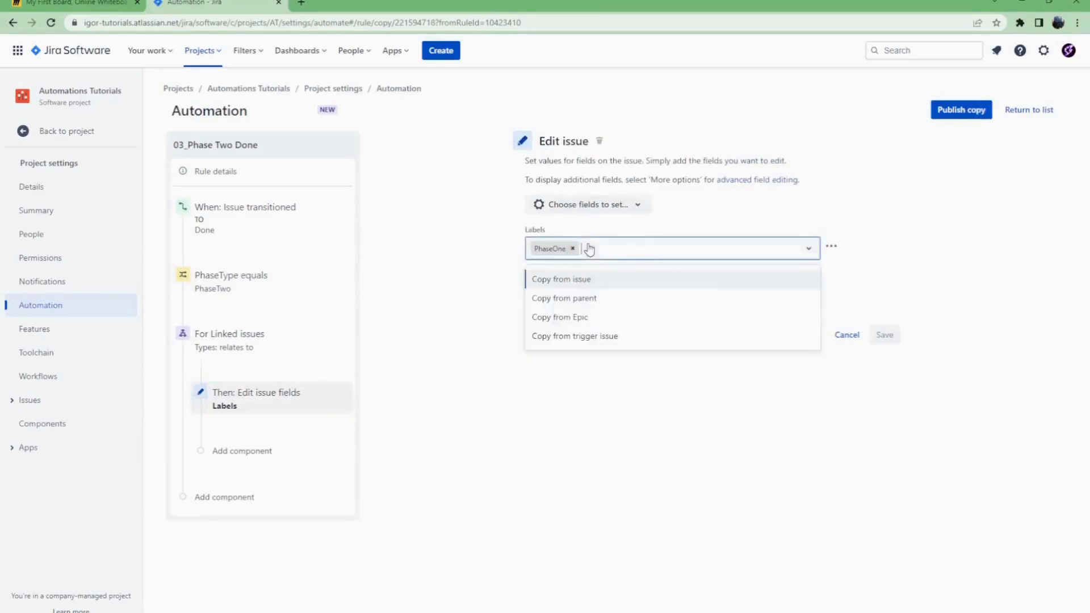
pyautogui.write('Phase')
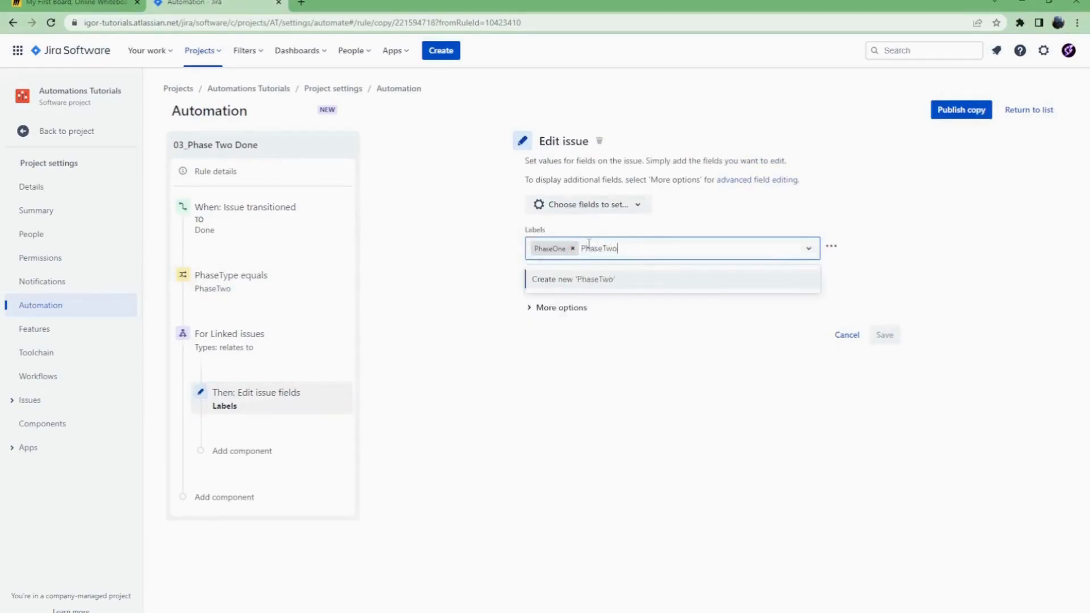
pyautogui.write('Two')
pyautogui.click(587, 278)
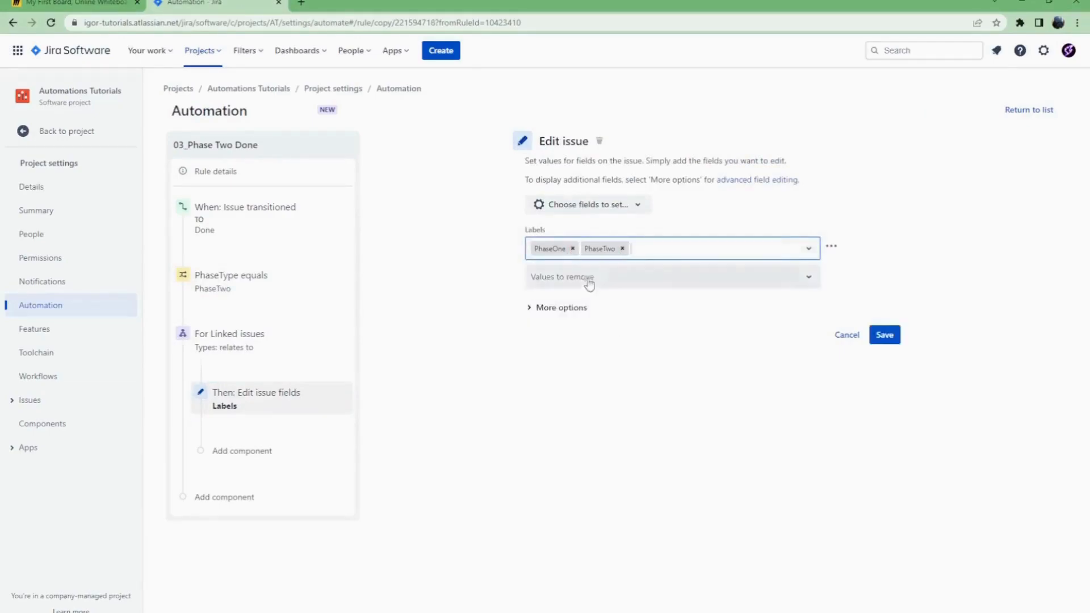
pyautogui.click(573, 248)
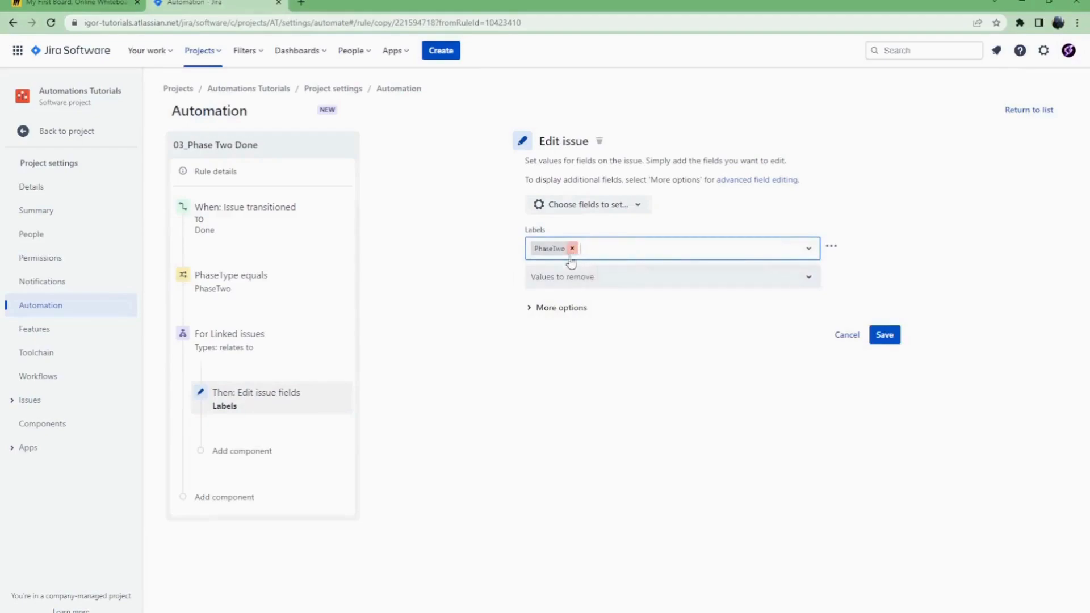
pyautogui.click(883, 336)
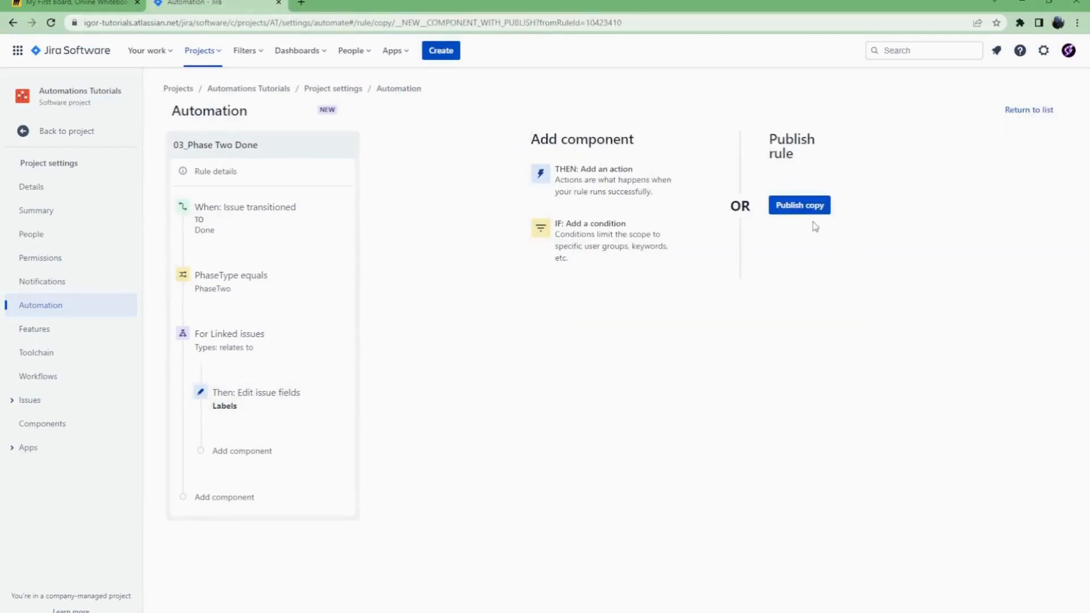
pyautogui.click(805, 208)
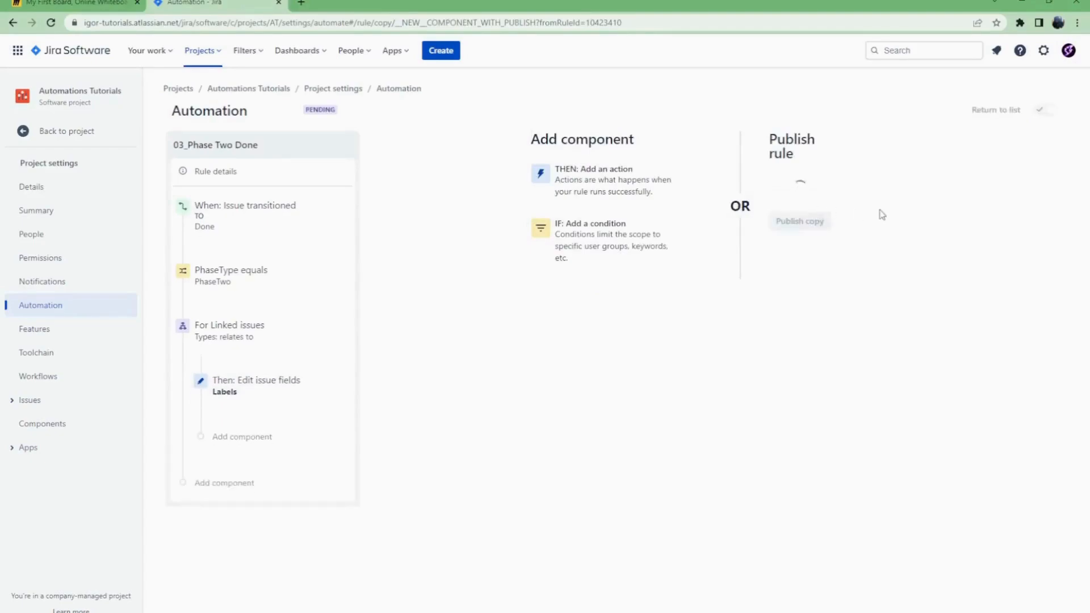
pyautogui.click(991, 110)
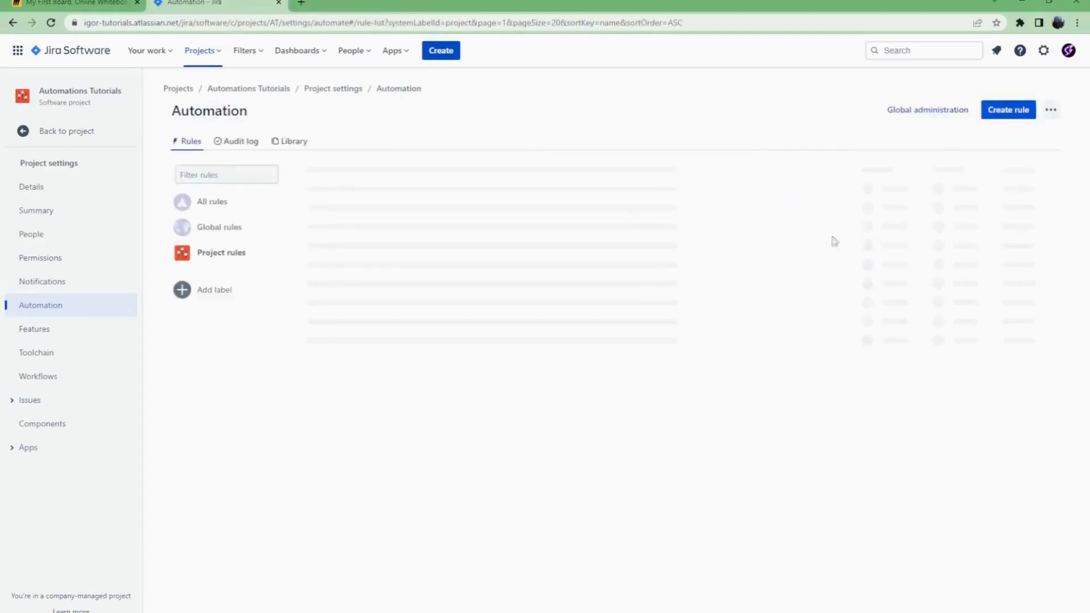
# - Copy the rule 03_Phase Two Done and name the copy "04_Phase Three Done"
pyautogui.click(1052, 239)
pyautogui.click(1035, 269)
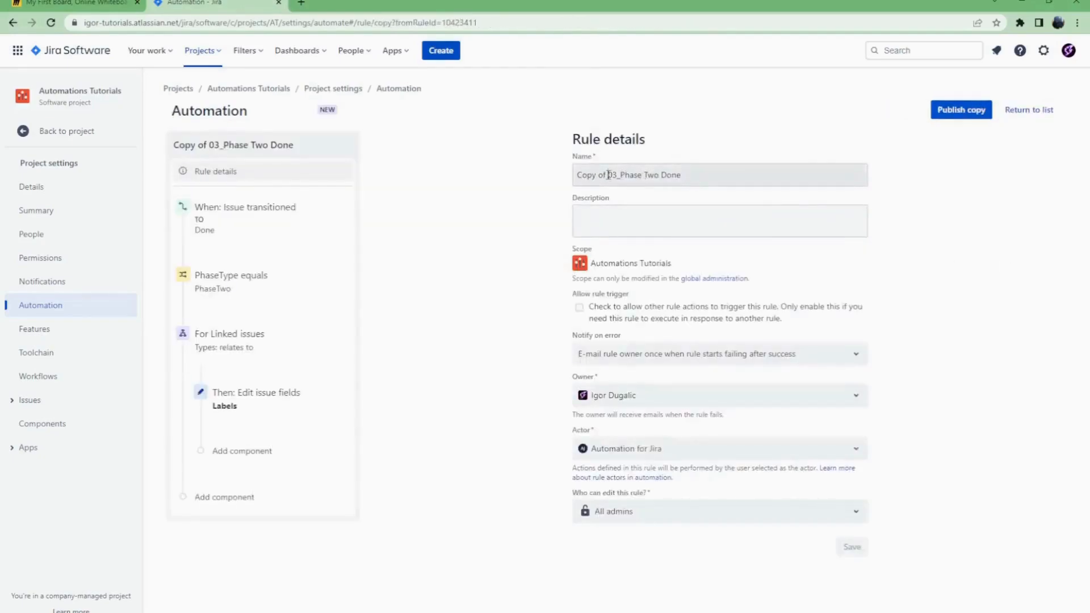
pyautogui.moveTo(609, 175); pyautogui.dragTo(479, 175)
pyautogui.press('BackSpace')
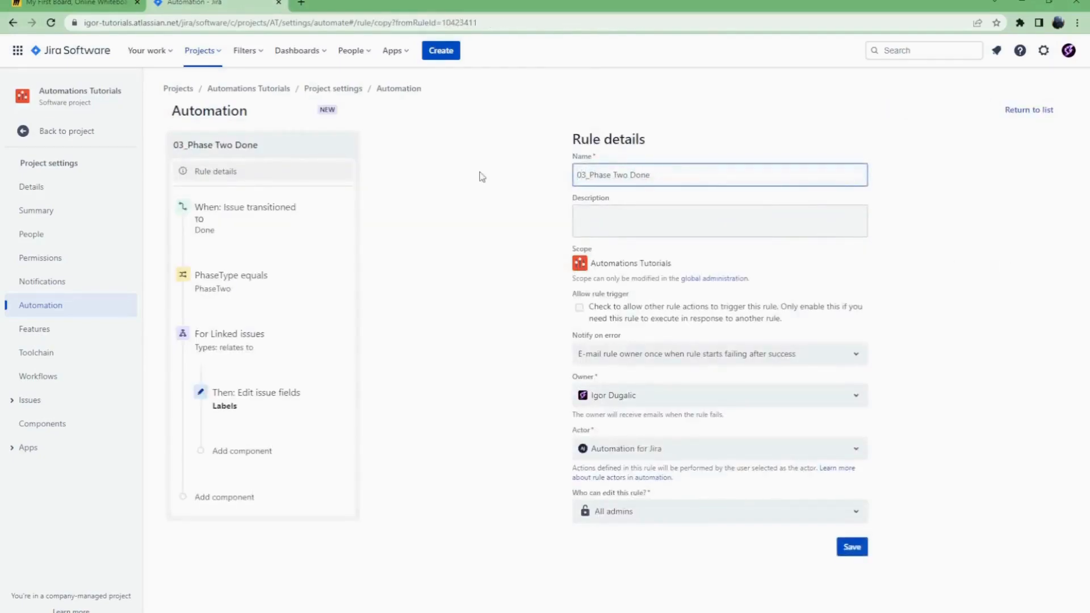
pyautogui.press('BackSpace')
pyautogui.press('BackSpace')
pyautogui.write('hree')
# - Set the PhaseType condition of 04_Phase Three Done to equal PhaseThree
pyautogui.click(268, 284)
pyautogui.click(627, 289)
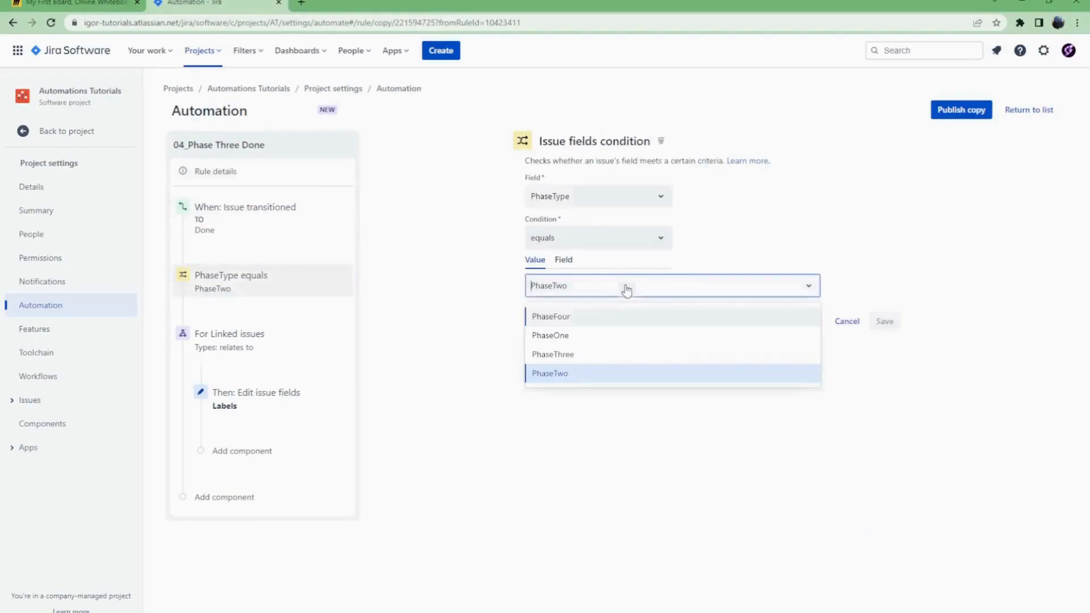
pyautogui.click(589, 355)
# - Try to replace the PhaseTwo label with "PhaseThree" in the Edit issue action, then publish the copied rule and return to the rule list
pyautogui.click(312, 393)
pyautogui.click(626, 249)
pyautogui.write('PhaseThree')
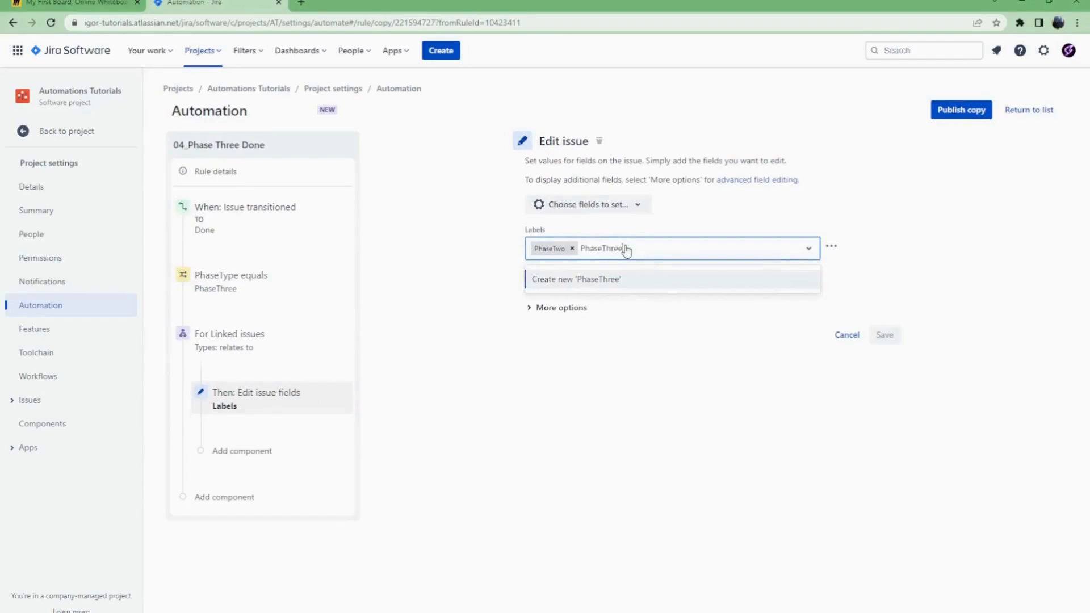
pyautogui.click(571, 249)
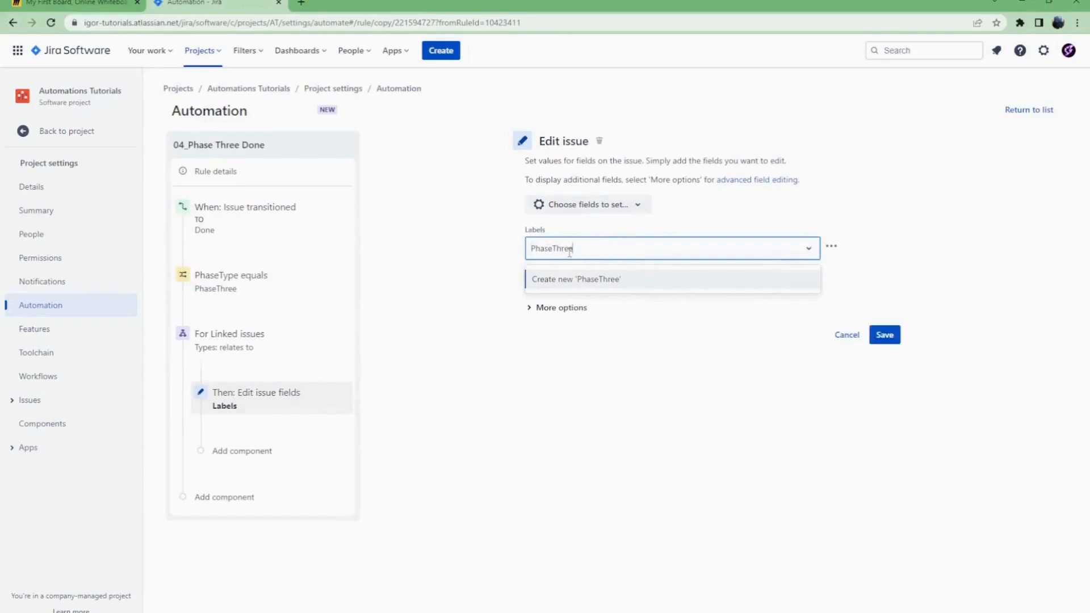
pyautogui.click(893, 336)
pyautogui.click(817, 204)
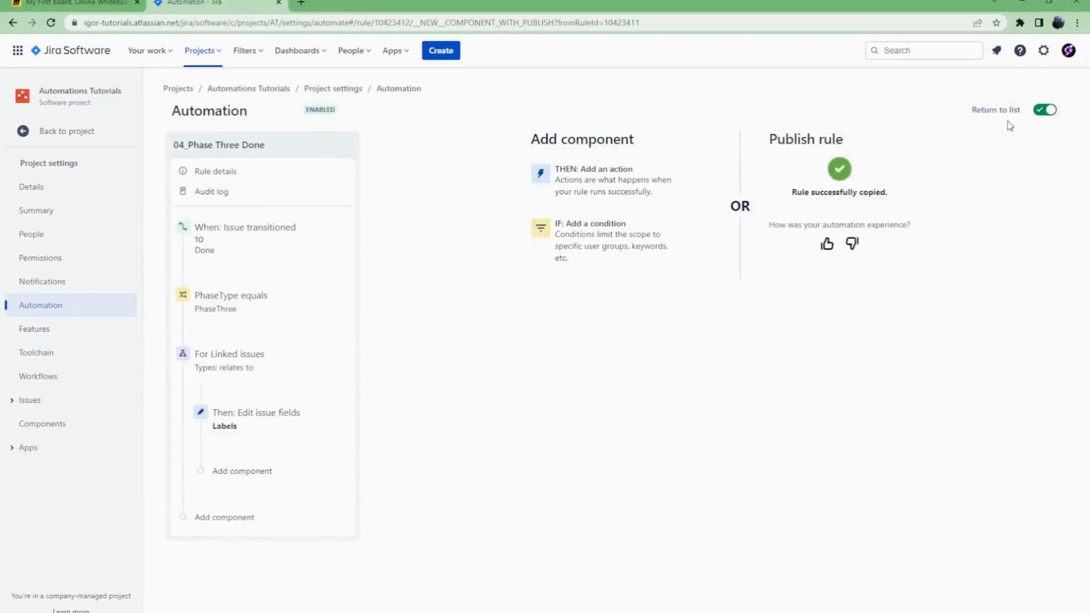
pyautogui.click(997, 110)
# - Copy the rule 04_Phase Three Done and name the copy "05_Phase Four Done"
pyautogui.click(1053, 270)
pyautogui.click(1045, 292)
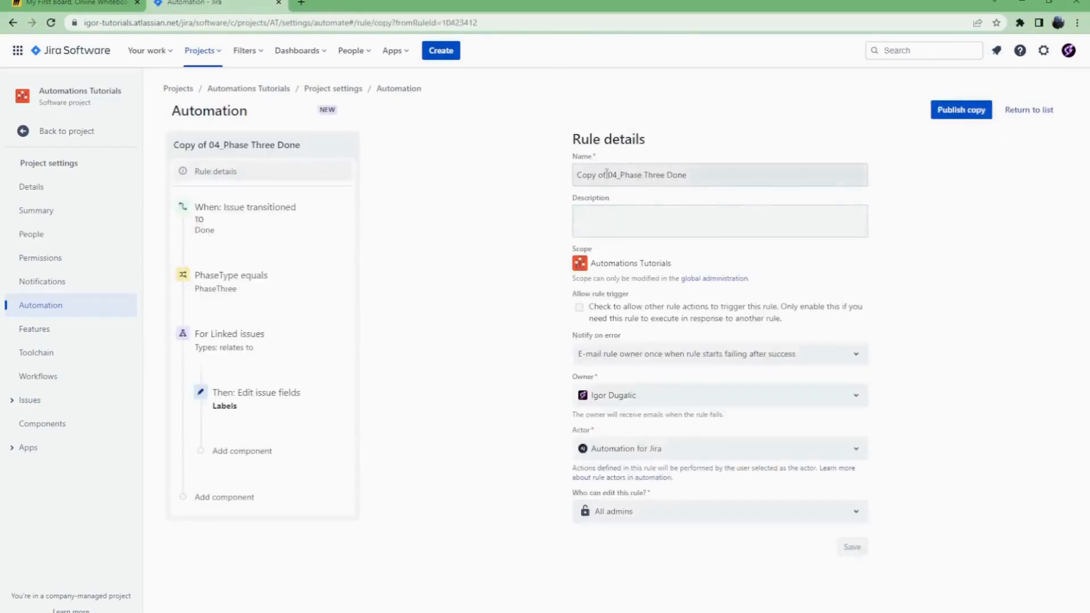
pyautogui.moveTo(610, 172); pyautogui.dragTo(577, 174)
pyautogui.press('BackSpace')
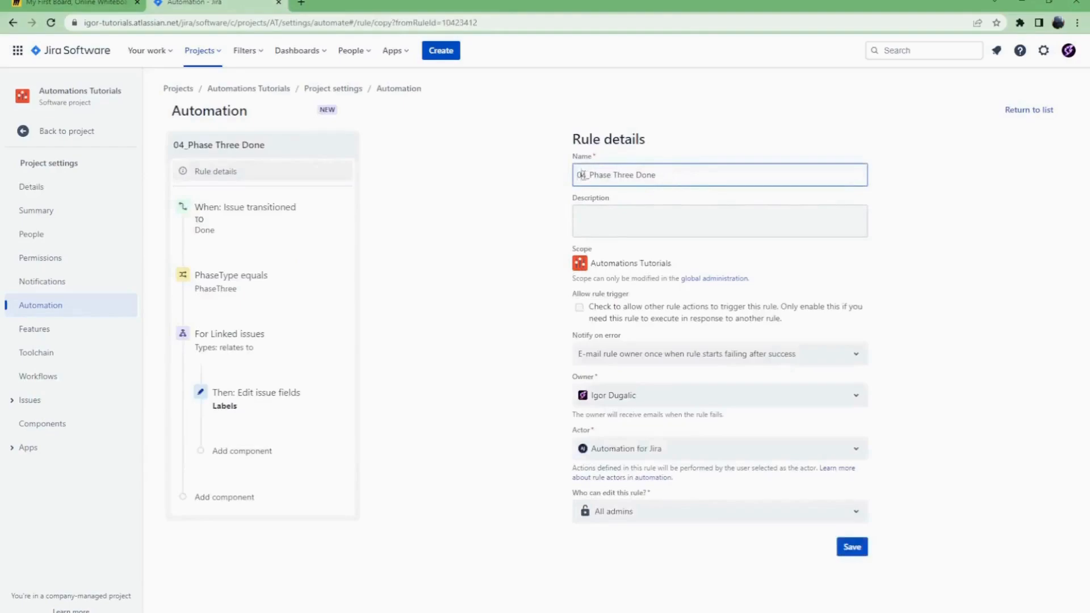
pyautogui.write('5')
pyautogui.doubleClick(615, 174)
pyautogui.write('Four')
# - Set the PhaseType condition of 05_Phase Four Done to equal PhaseFour
pyautogui.click(237, 288)
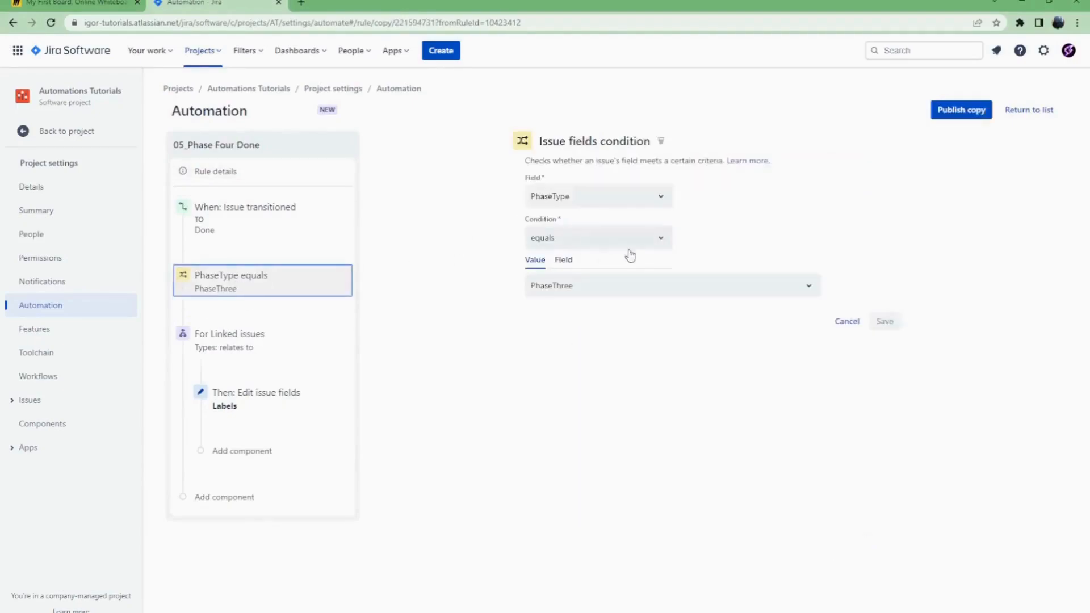
pyautogui.click(605, 291)
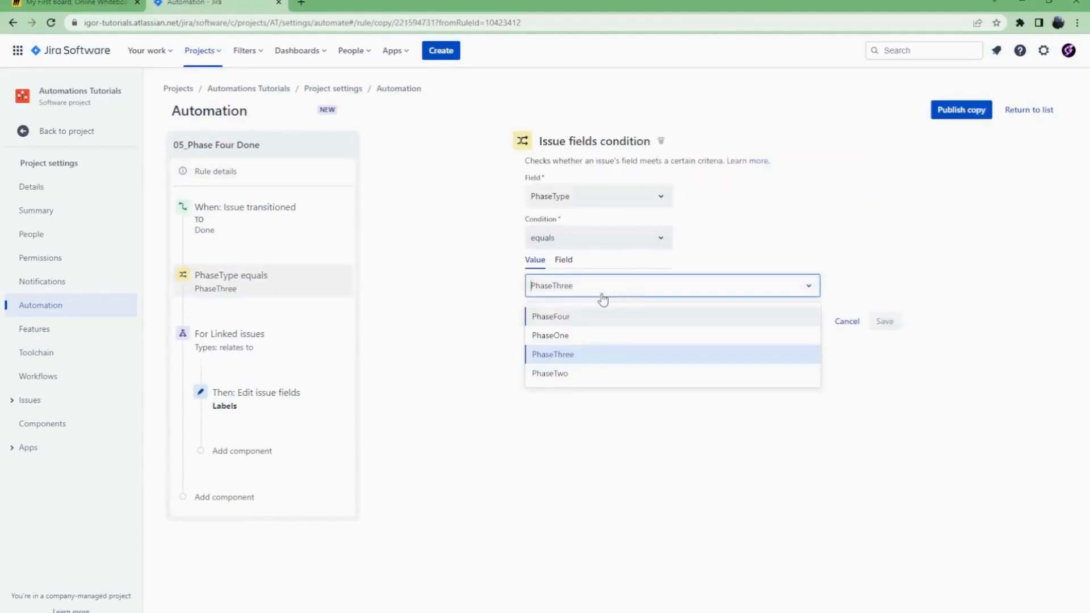
pyautogui.click(573, 317)
# - Create "PhaseFour" as the label to add in the Edit issue action, save it, and publish the copied rule
pyautogui.click(280, 399)
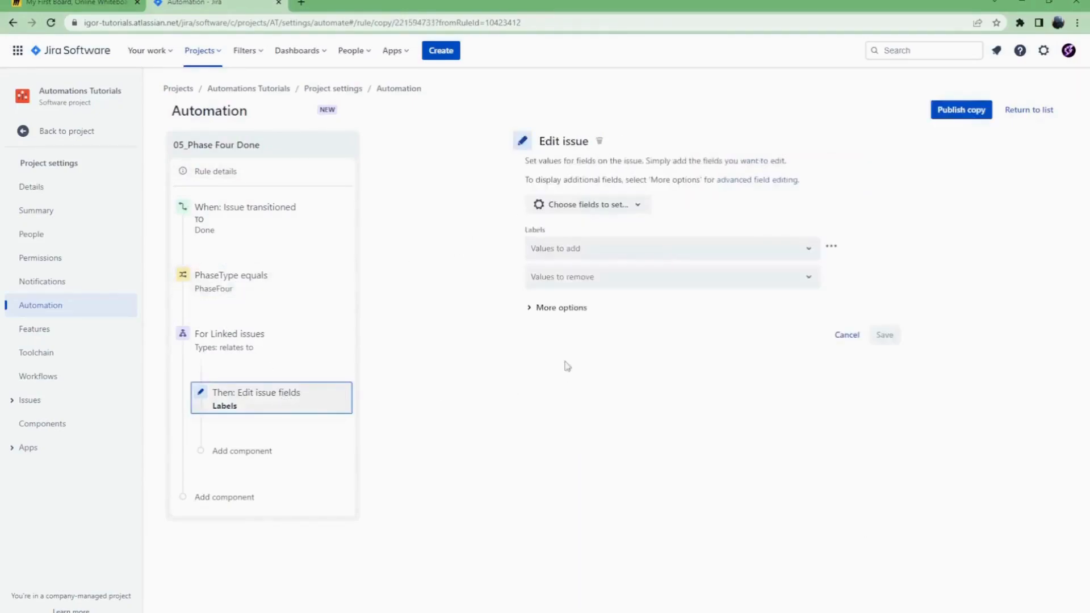
pyautogui.click(610, 250)
pyautogui.write('PhaseFour')
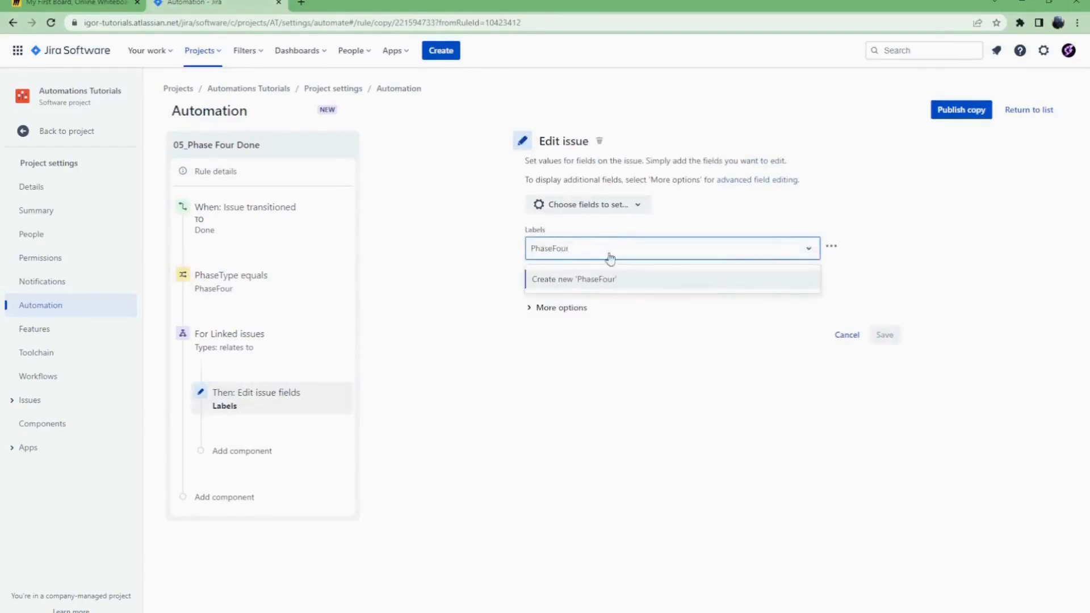
pyautogui.click(599, 280)
pyautogui.click(886, 335)
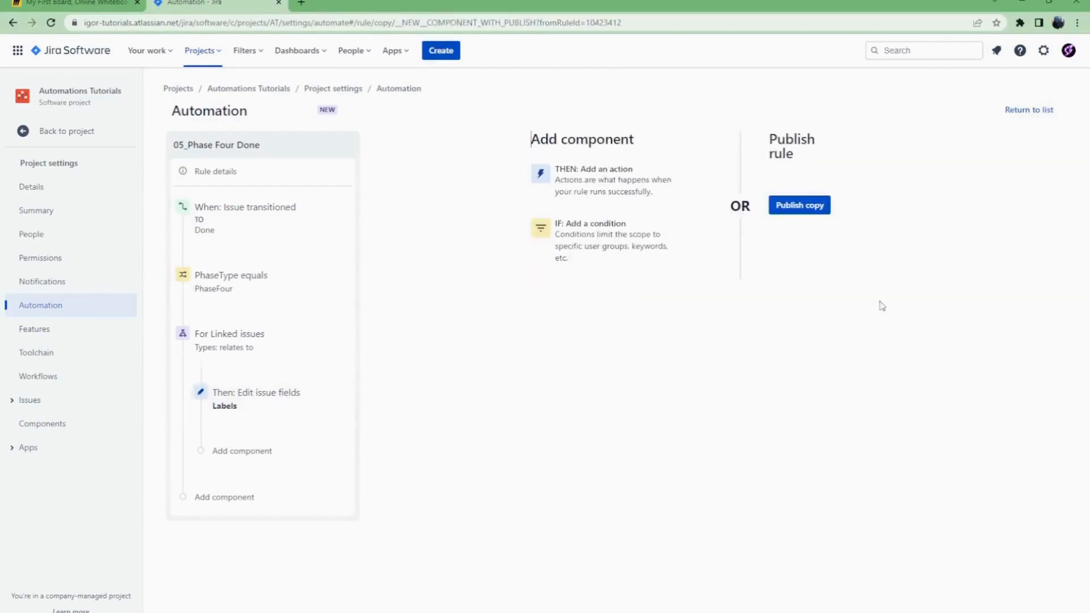
pyautogui.click(804, 208)
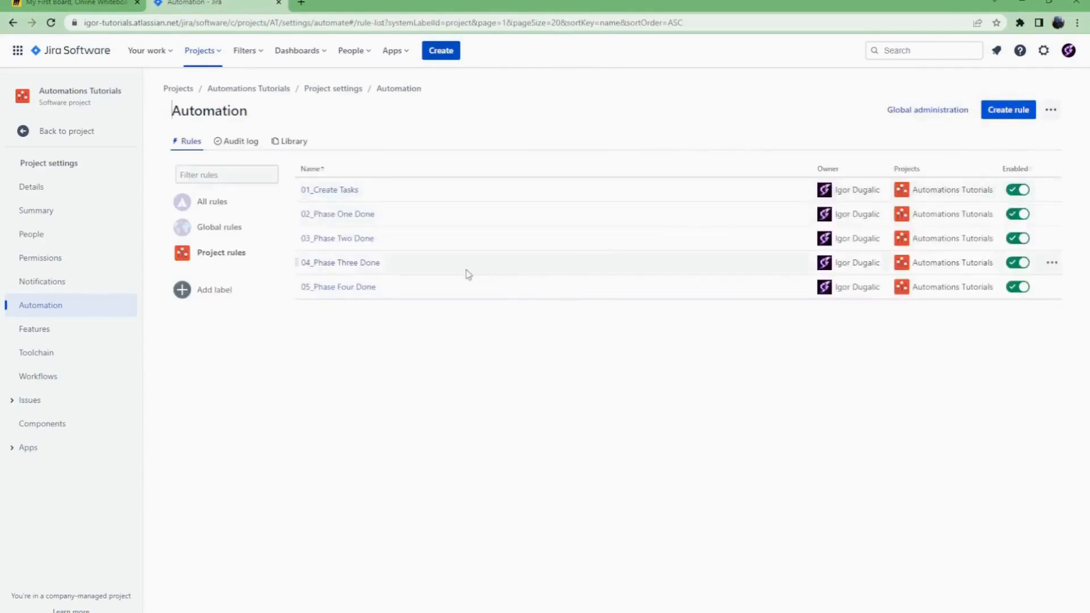
# - Create "PhaseThree" as the label to add in the Edit issue action of 04_Phase Three Done, and publish the changes
pyautogui.click(329, 261)
pyautogui.click(247, 423)
pyautogui.click(604, 248)
pyautogui.write('PhaseThree')
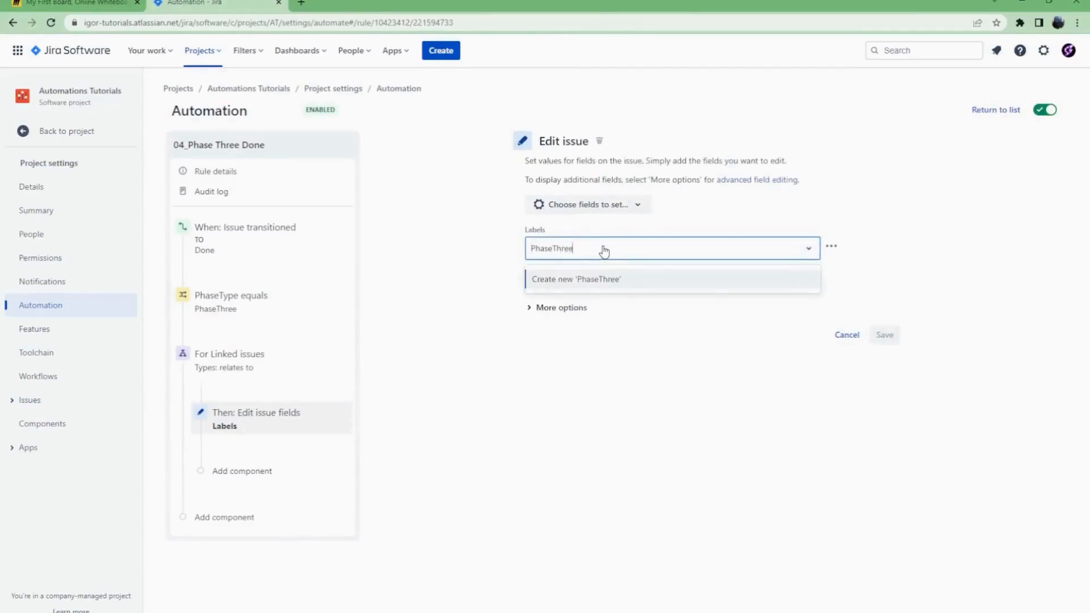
pyautogui.click(599, 279)
pyautogui.click(885, 335)
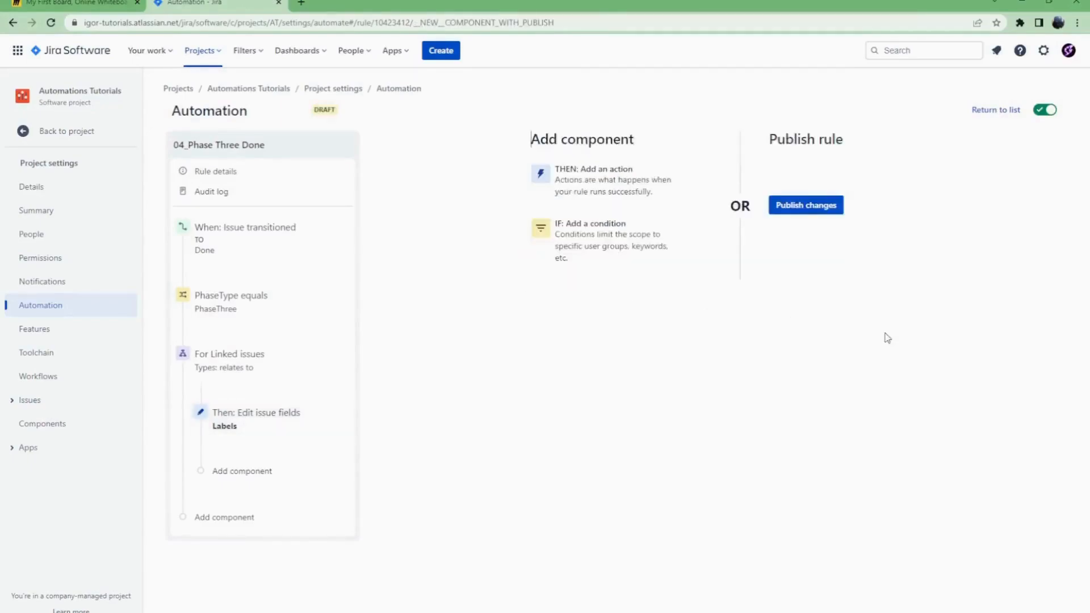
pyautogui.click(991, 110)
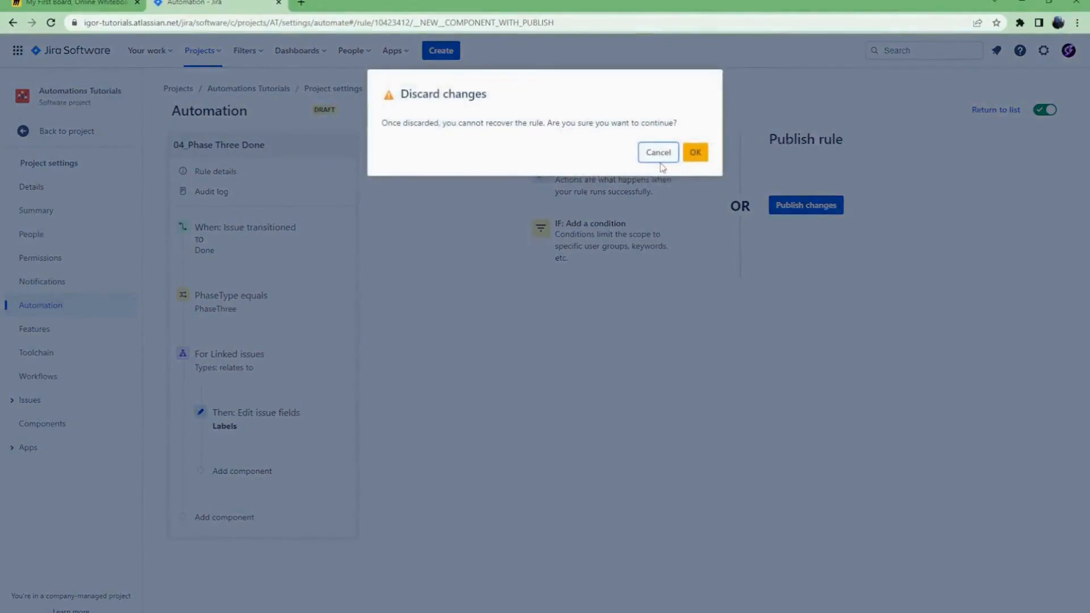
pyautogui.click(653, 155)
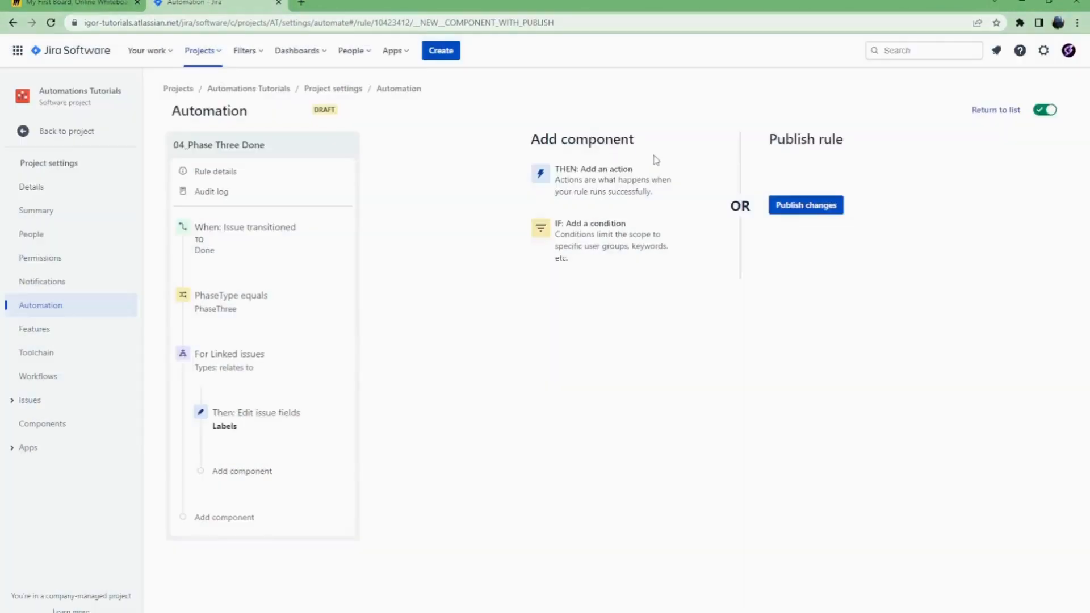
pyautogui.click(805, 207)
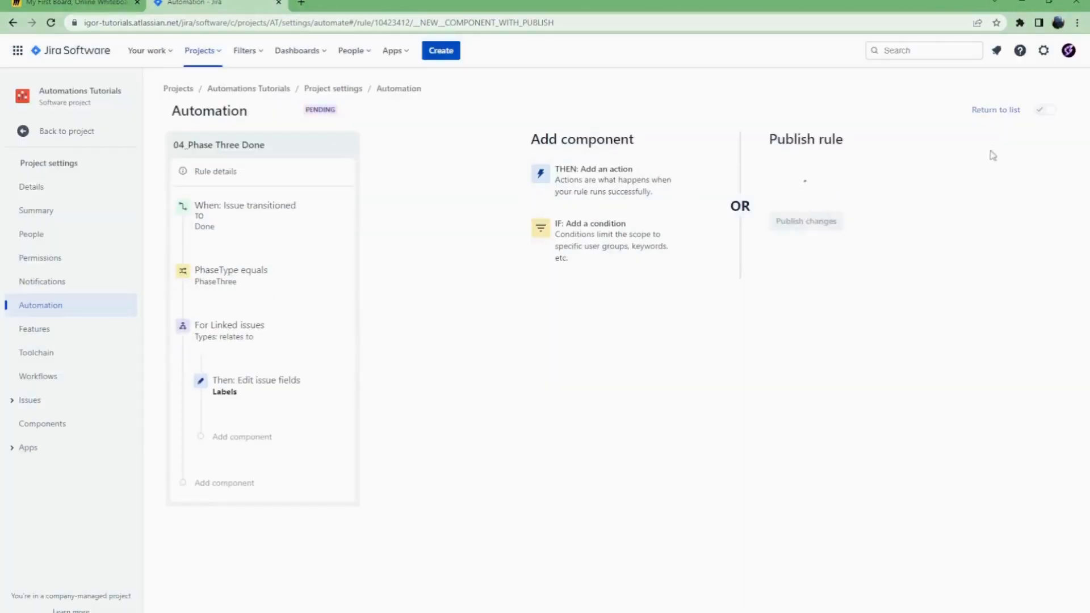
pyautogui.click(1004, 110)
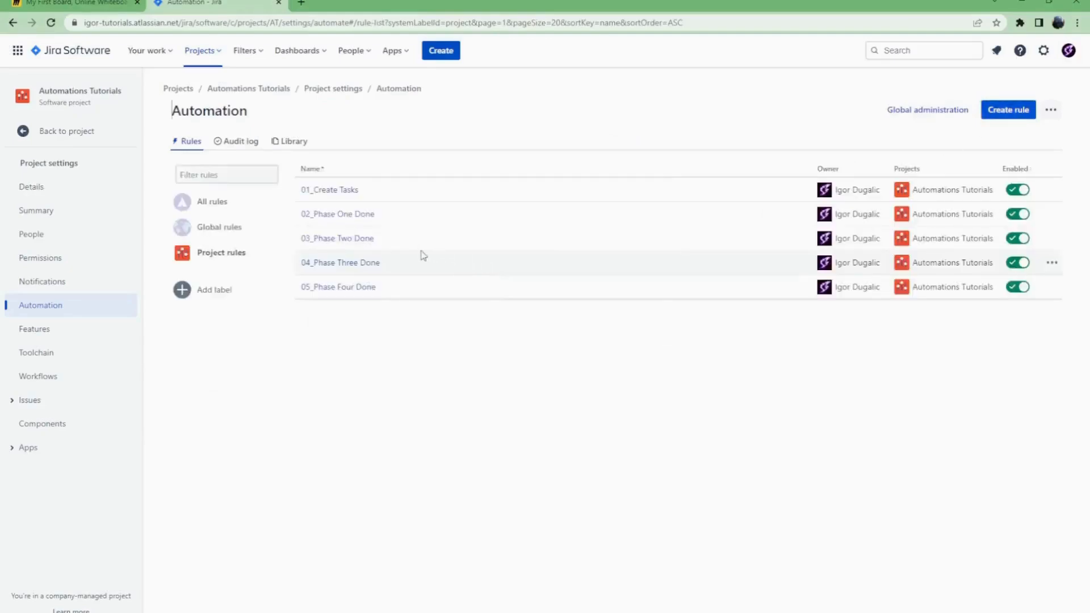
# - Check the label set in the Edit issue action of 03_Phase Two Done, and return to the rule list
pyautogui.click(352, 238)
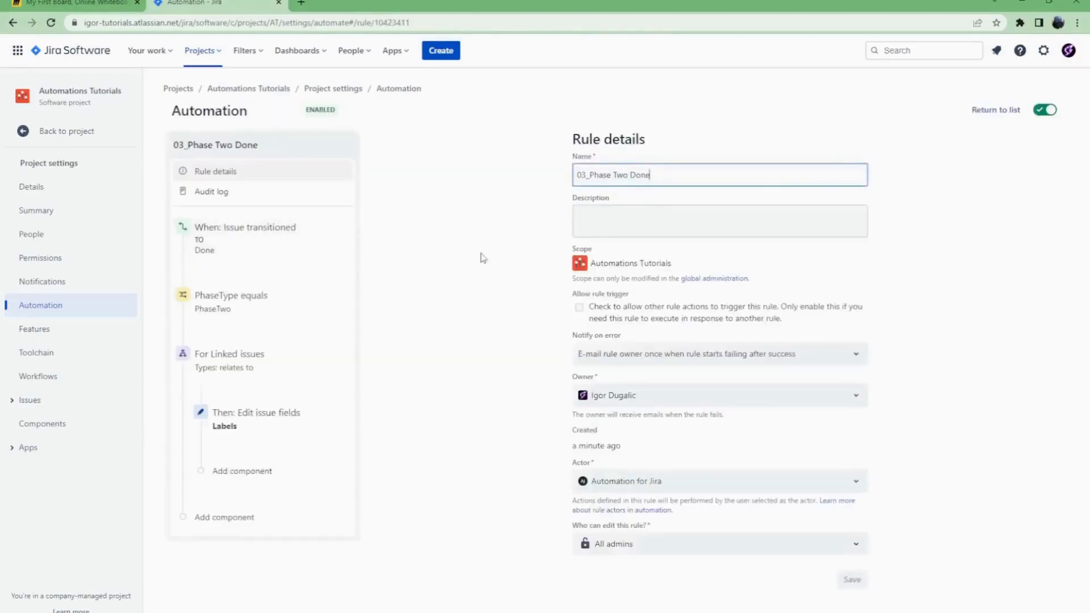
pyautogui.click(241, 417)
pyautogui.click(982, 113)
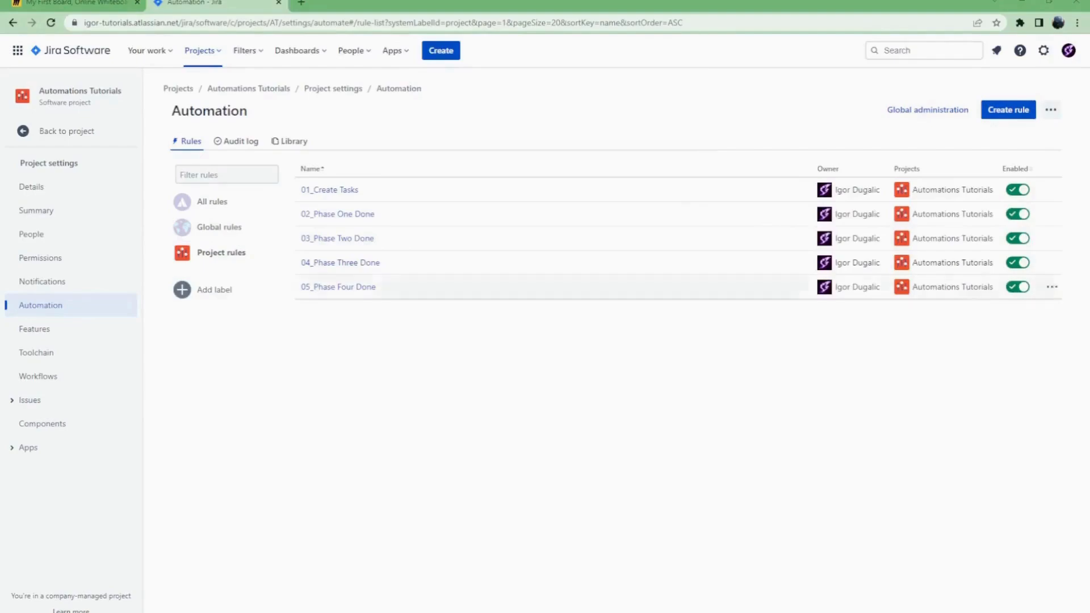
# - Create a new rule with a Field value changed trigger monitoring any changes to Labels for the Edit issue operation
pyautogui.click(996, 113)
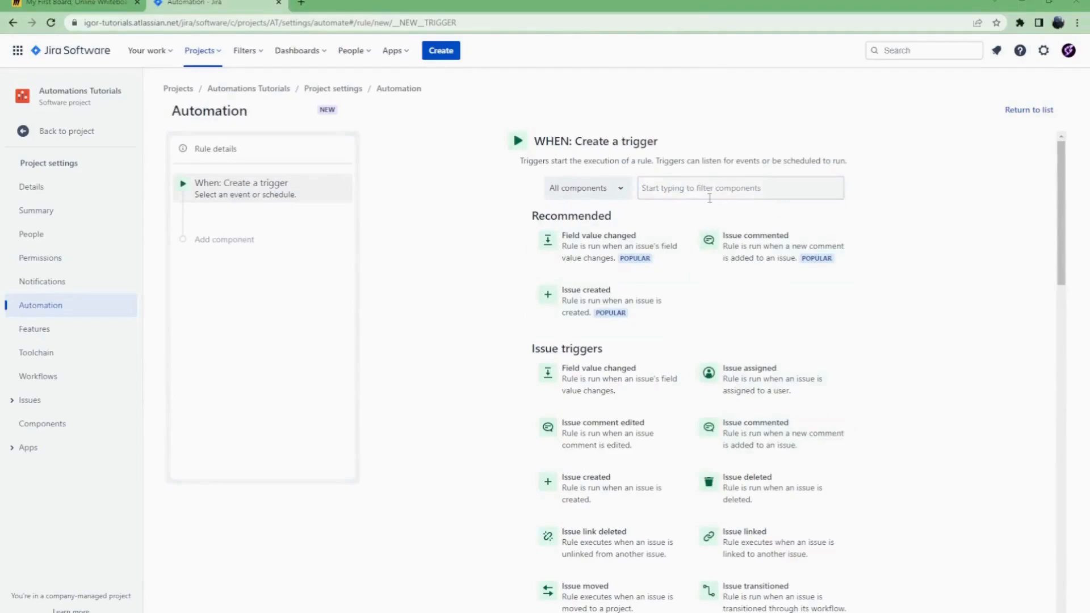
pyautogui.click(603, 251)
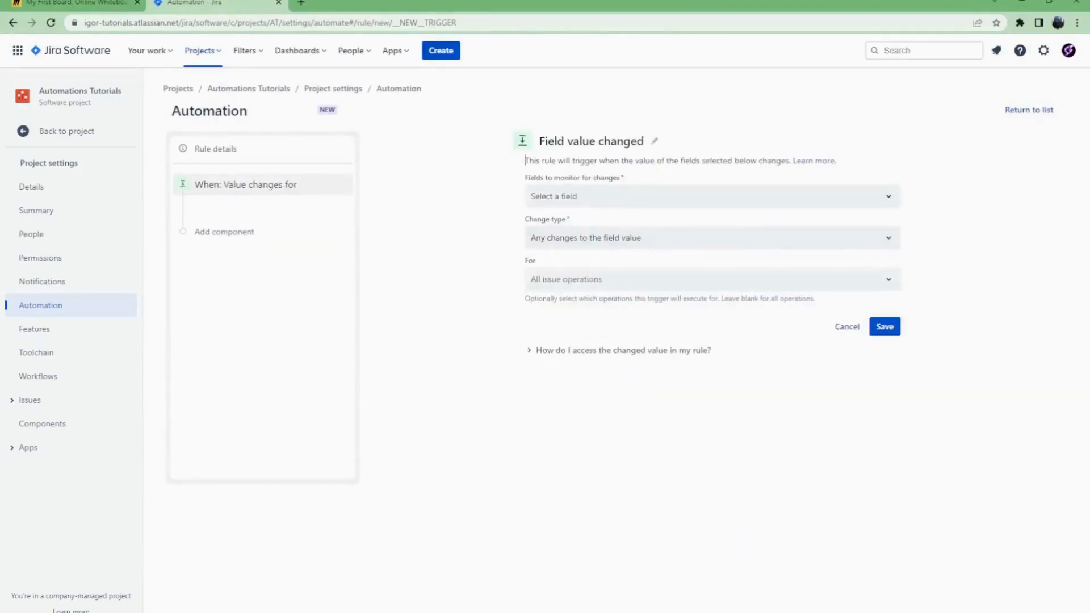
pyautogui.click(623, 199)
pyautogui.write('labe')
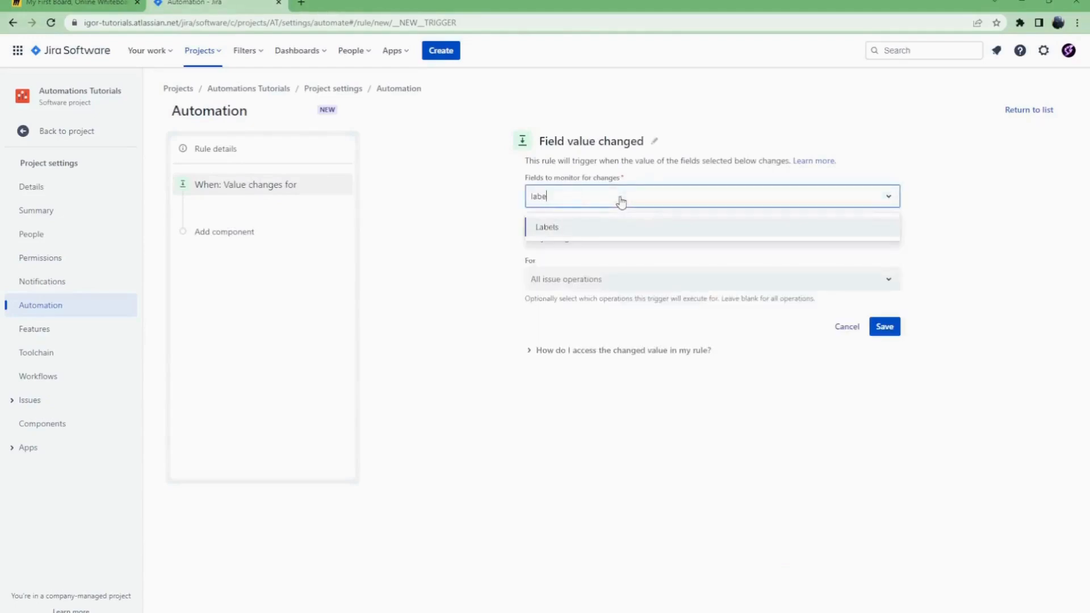
pyautogui.click(572, 226)
pyautogui.click(585, 239)
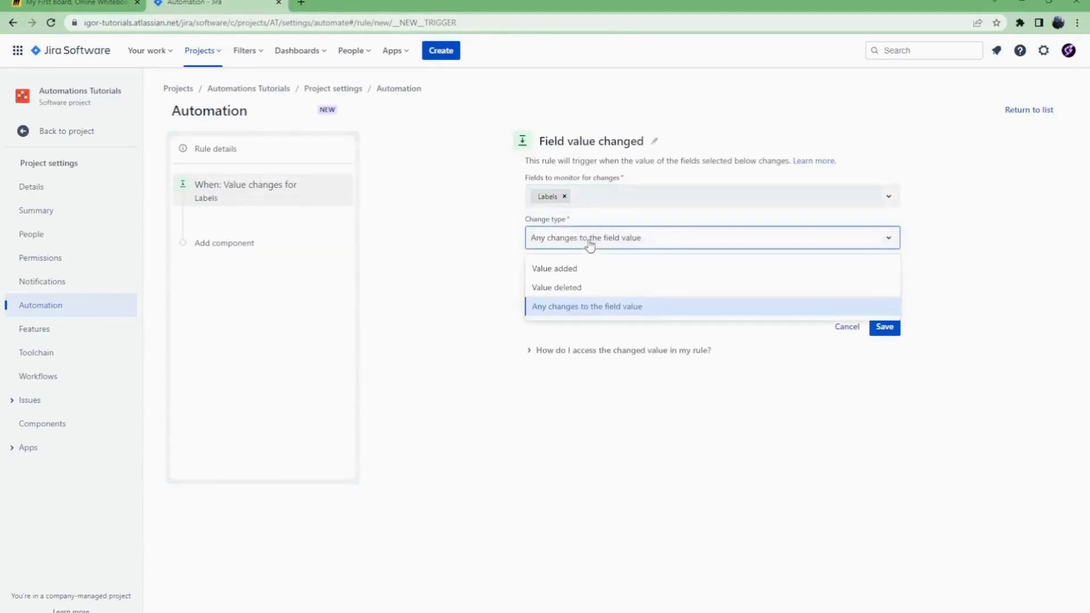
pyautogui.click(593, 307)
pyautogui.click(613, 282)
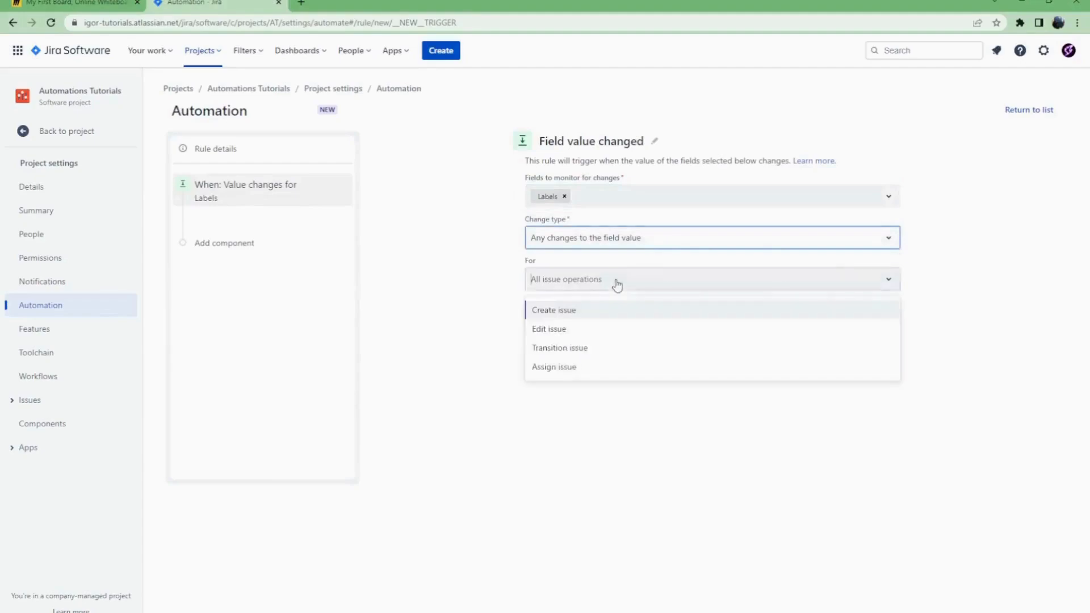
pyautogui.click(579, 330)
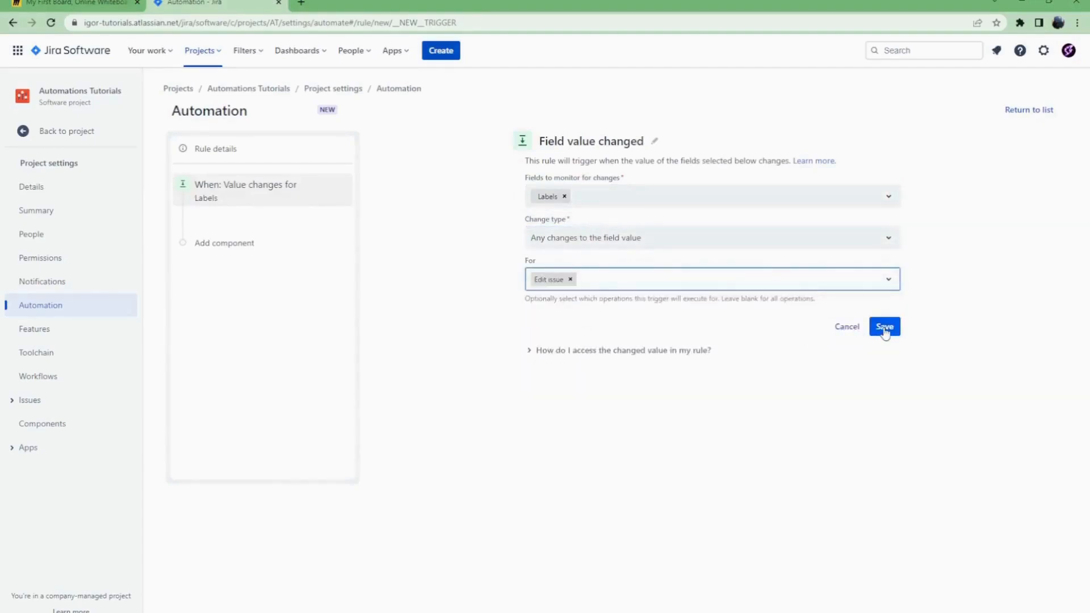
pyautogui.click(884, 329)
# - Add an Issue fields condition requiring Issue Type to equal Story, and save it
pyautogui.click(610, 284)
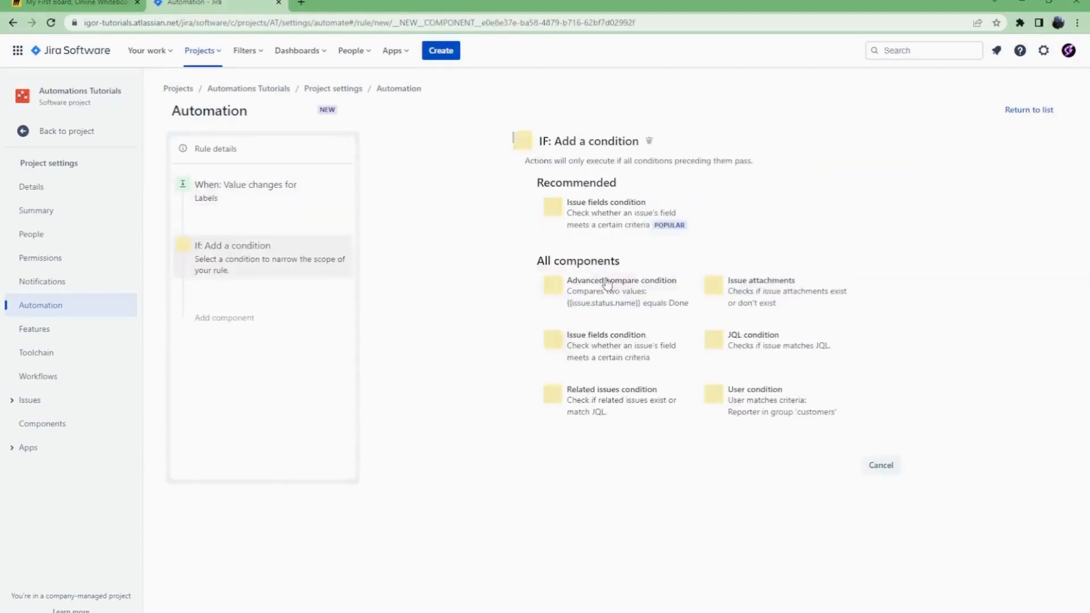
pyautogui.click(594, 234)
pyautogui.click(581, 202)
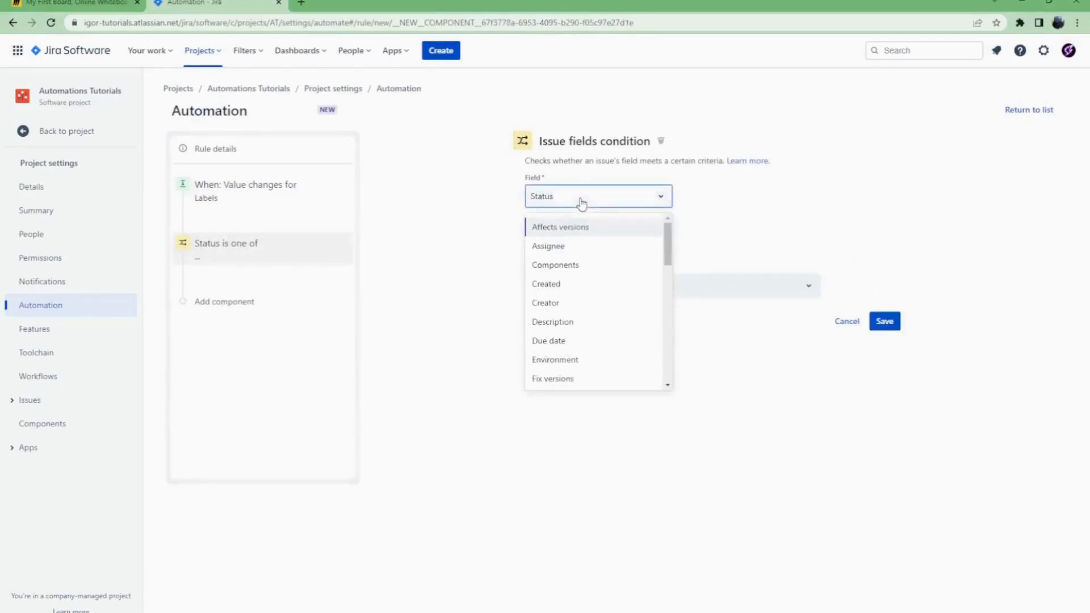
pyautogui.write('issue')
pyautogui.click(579, 226)
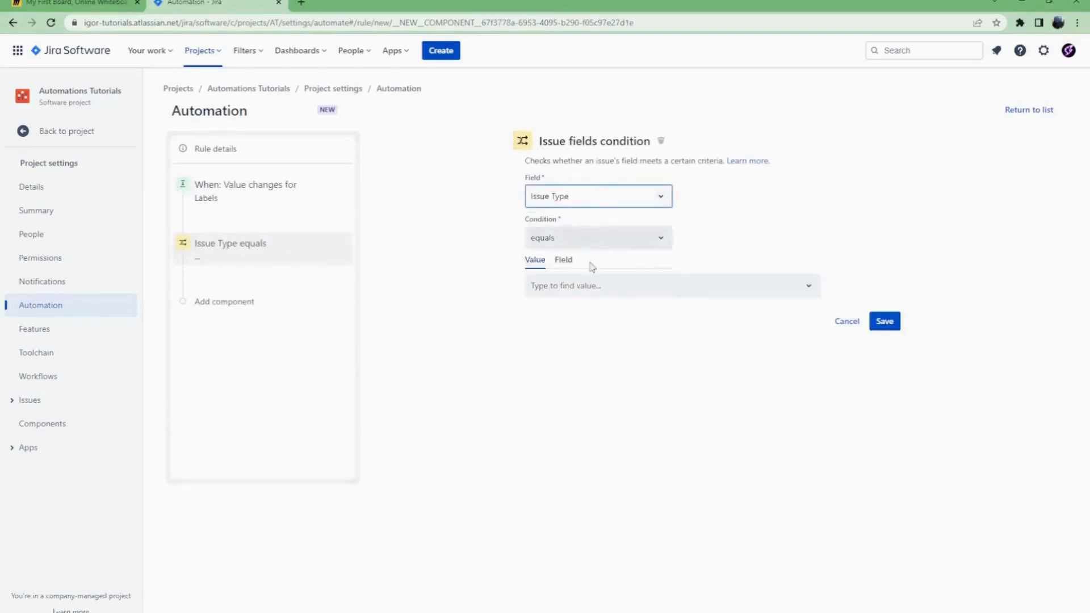
pyautogui.click(587, 286)
pyautogui.write('St')
pyautogui.click(574, 319)
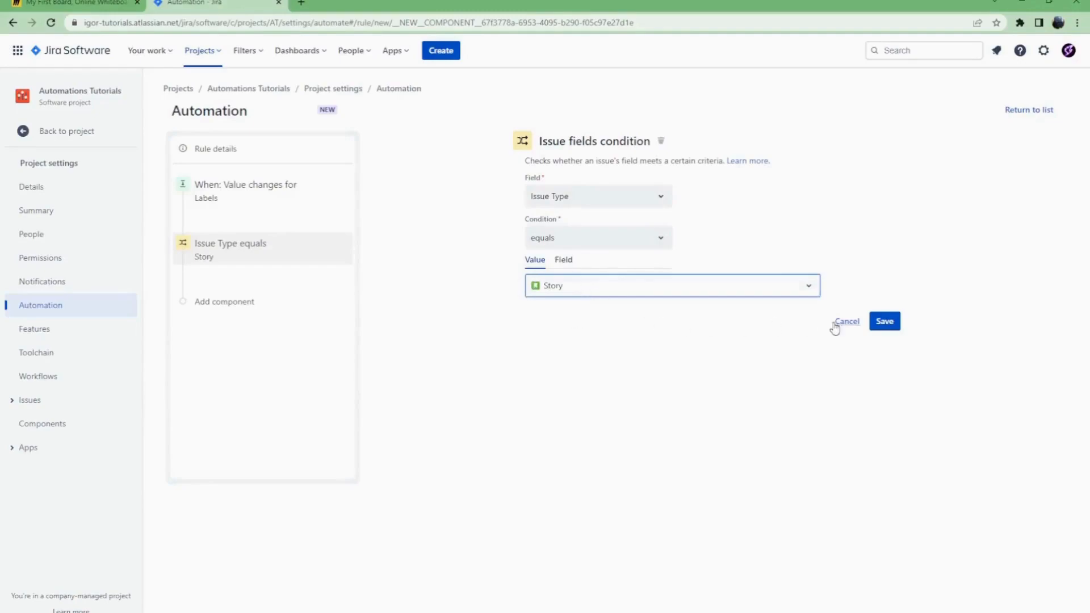
pyautogui.click(885, 322)
# - Add a related-issues branch for Linked issues with the link type "relates to", and save it
pyautogui.click(599, 214)
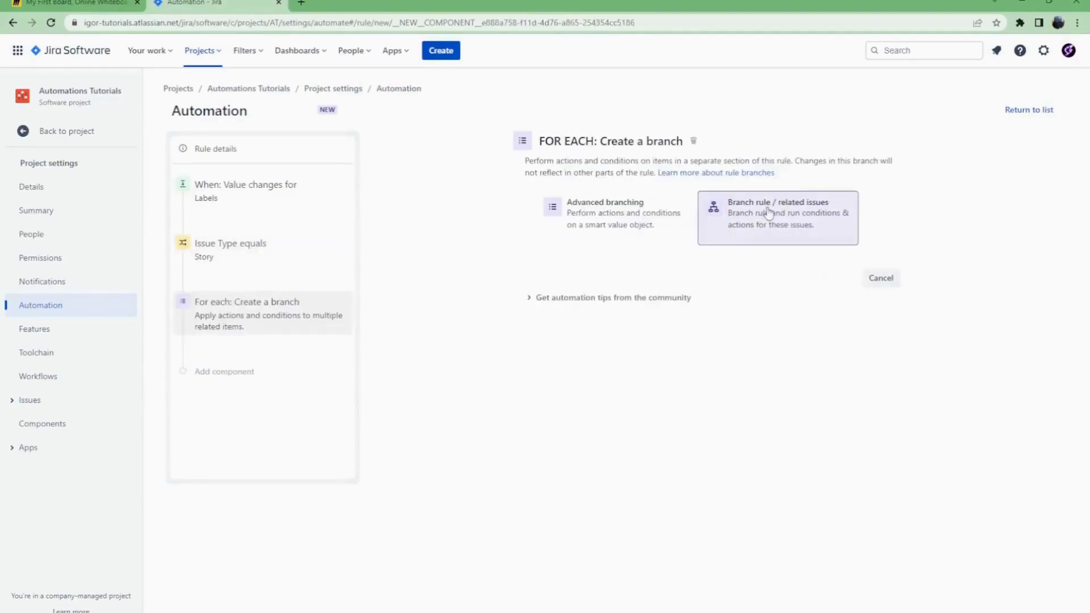
pyautogui.click(768, 213)
pyautogui.click(633, 195)
pyautogui.scroll(-2, 629, 265)
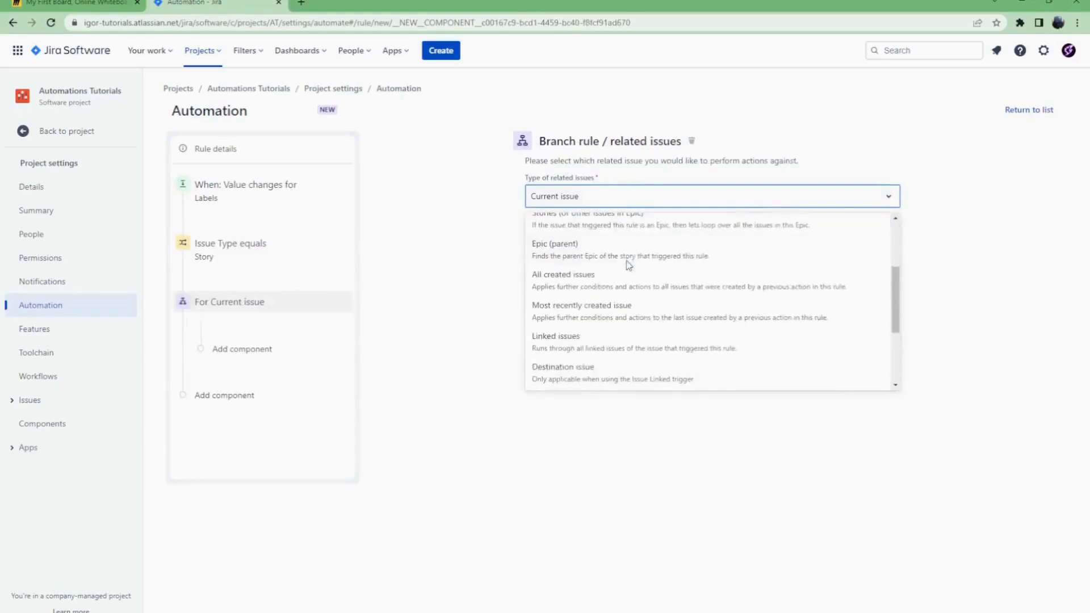
pyautogui.scroll(-1, 618, 286)
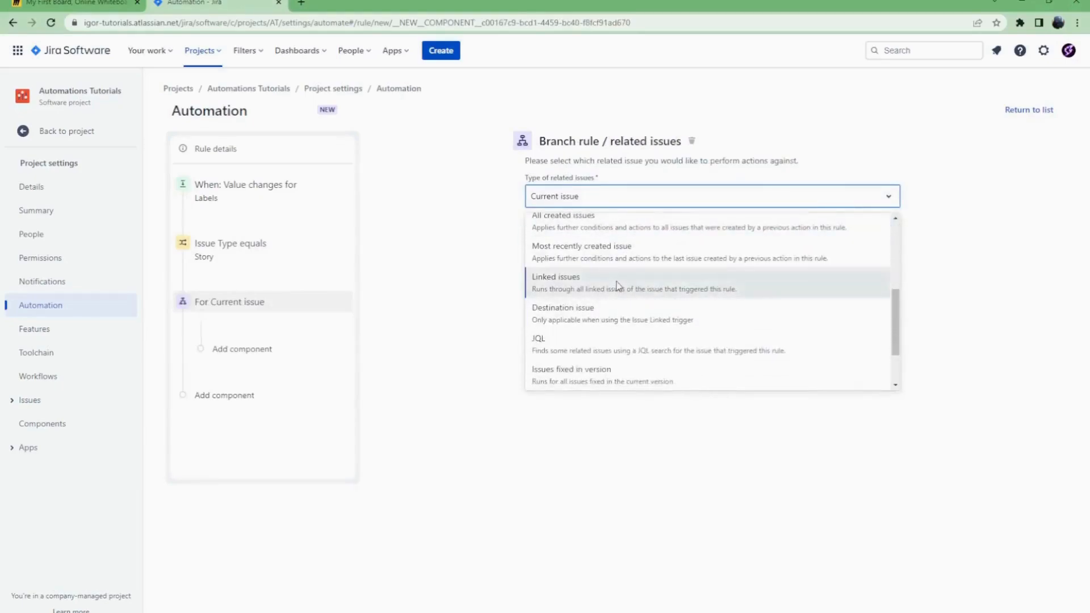
pyautogui.click(617, 286)
pyautogui.click(614, 253)
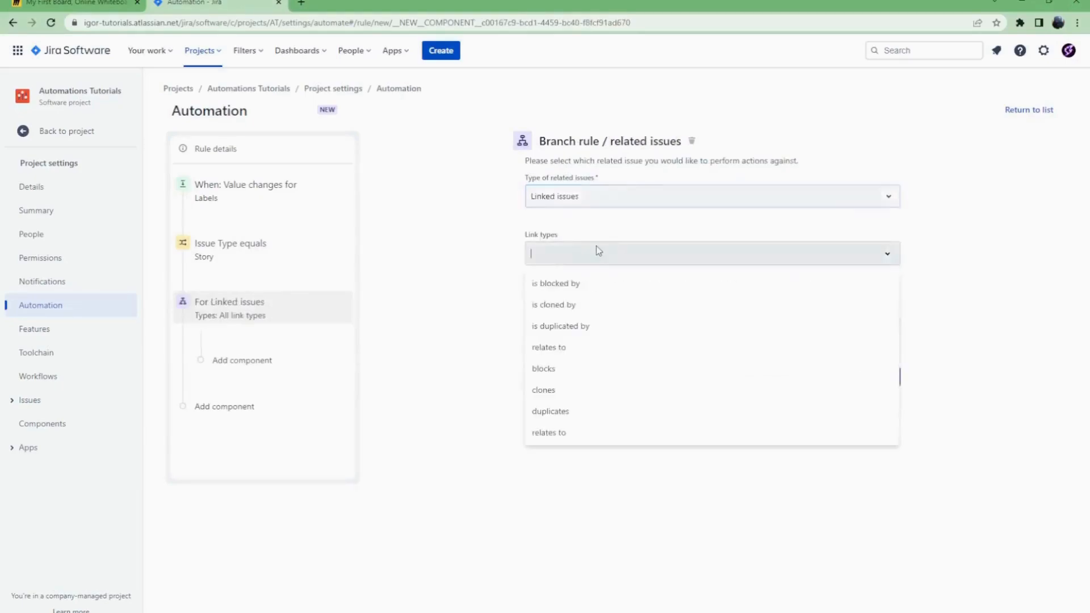
pyautogui.click(578, 437)
pyautogui.click(889, 380)
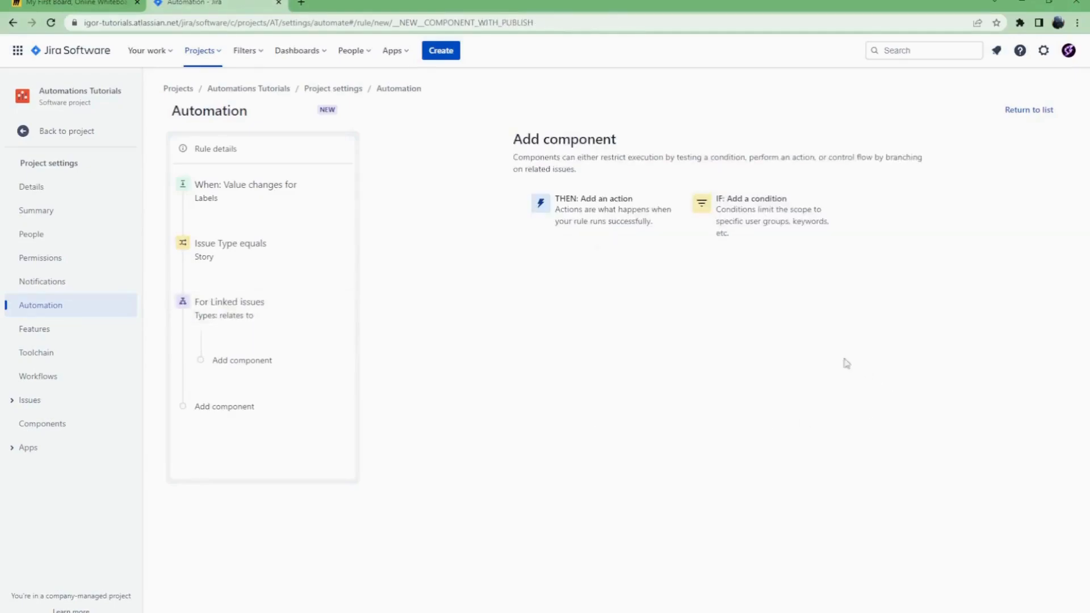
# - Add an Edit issue action inside the linked issues branch with Labels as the field to set
pyautogui.click(616, 224)
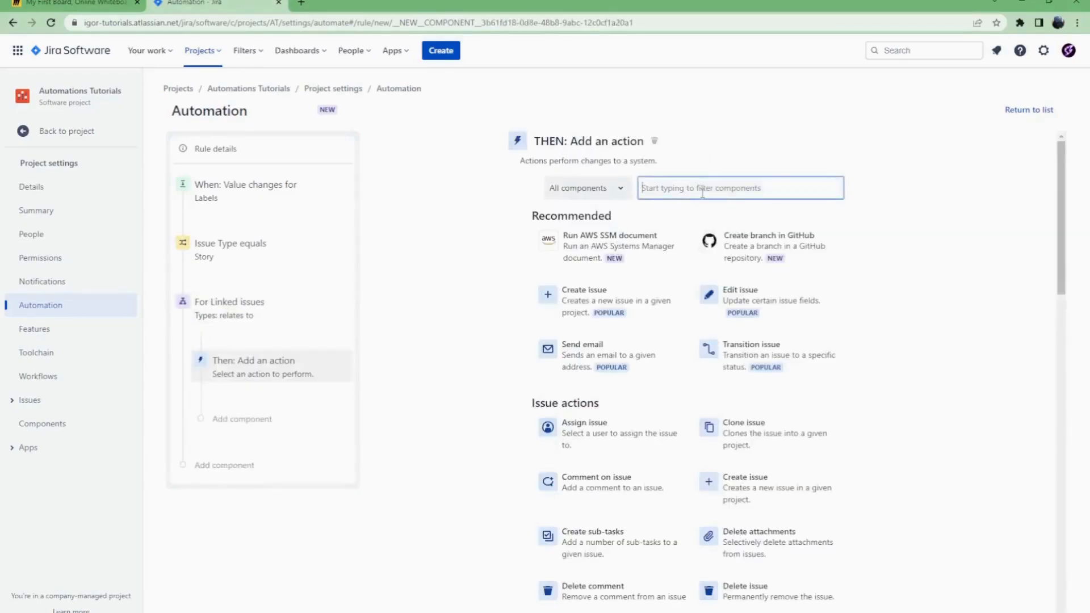
pyautogui.click(750, 293)
pyautogui.click(616, 231)
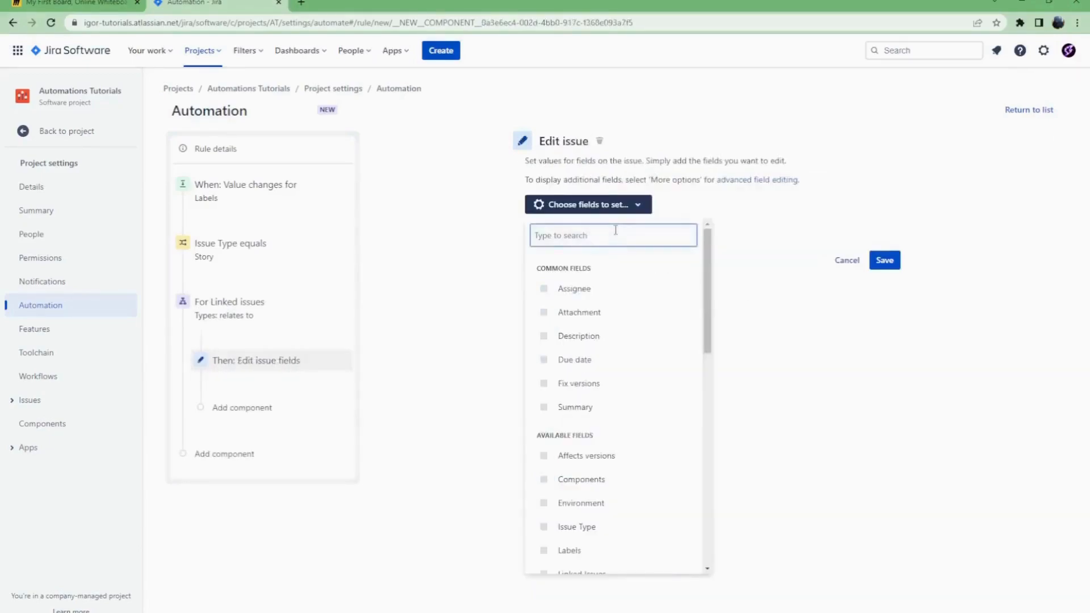
pyautogui.write('Labe')
pyautogui.click(571, 337)
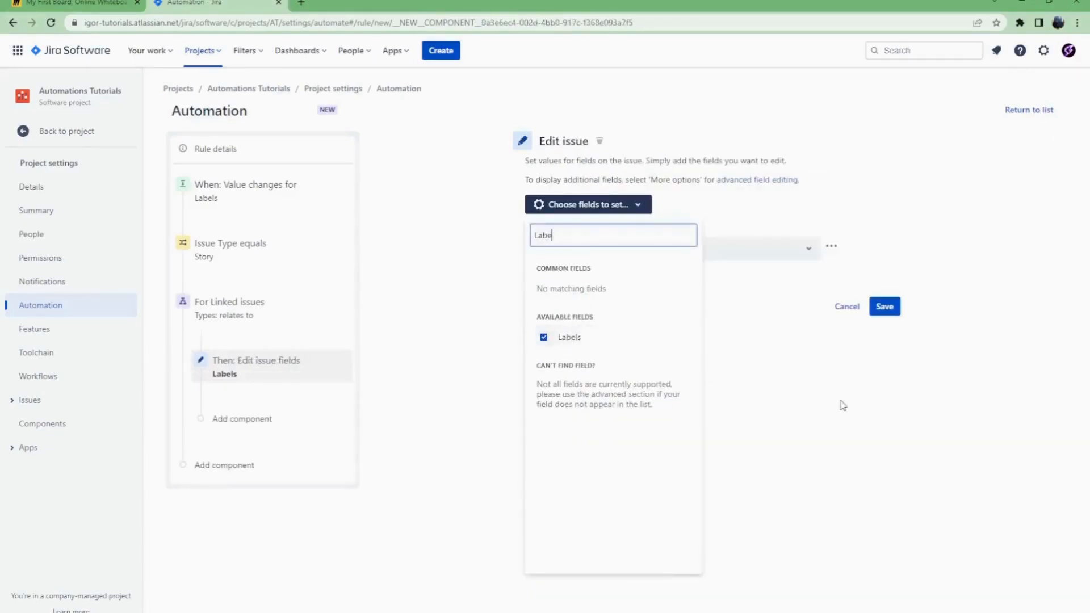
pyautogui.click(842, 404)
# - Switch the Labels field to add/remove mode, choose Copy from trigger issue as the value to add, and save the action
pyautogui.click(833, 247)
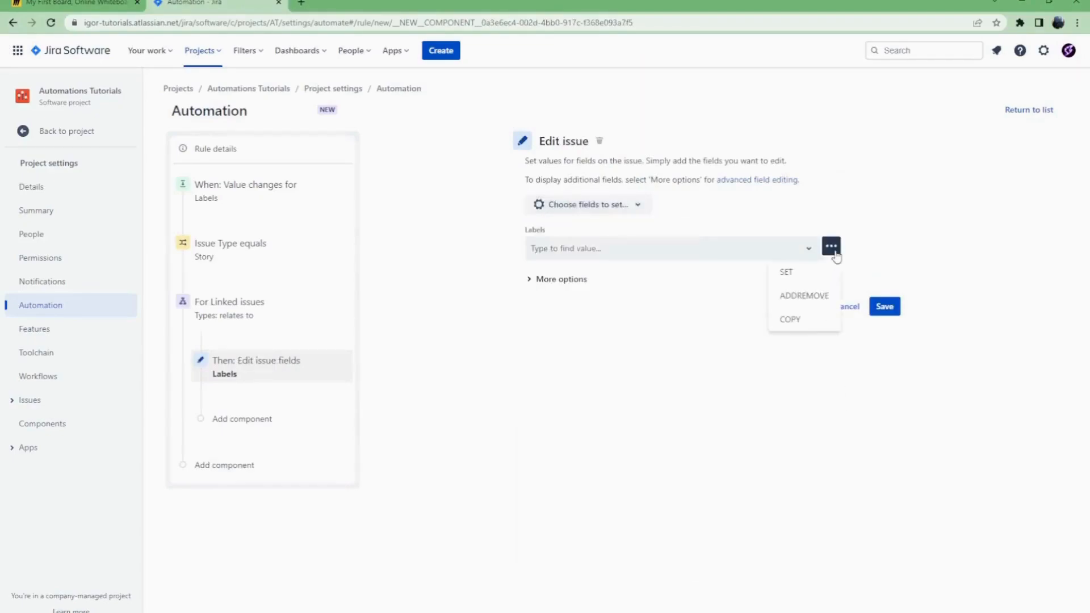
pyautogui.click(793, 306)
pyautogui.click(704, 254)
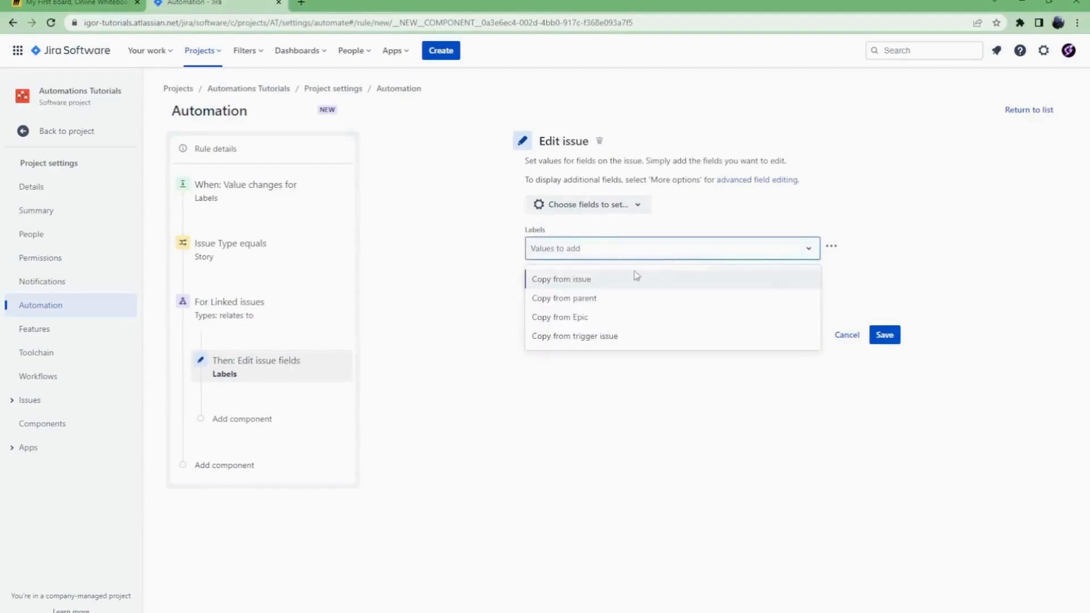
pyautogui.click(602, 336)
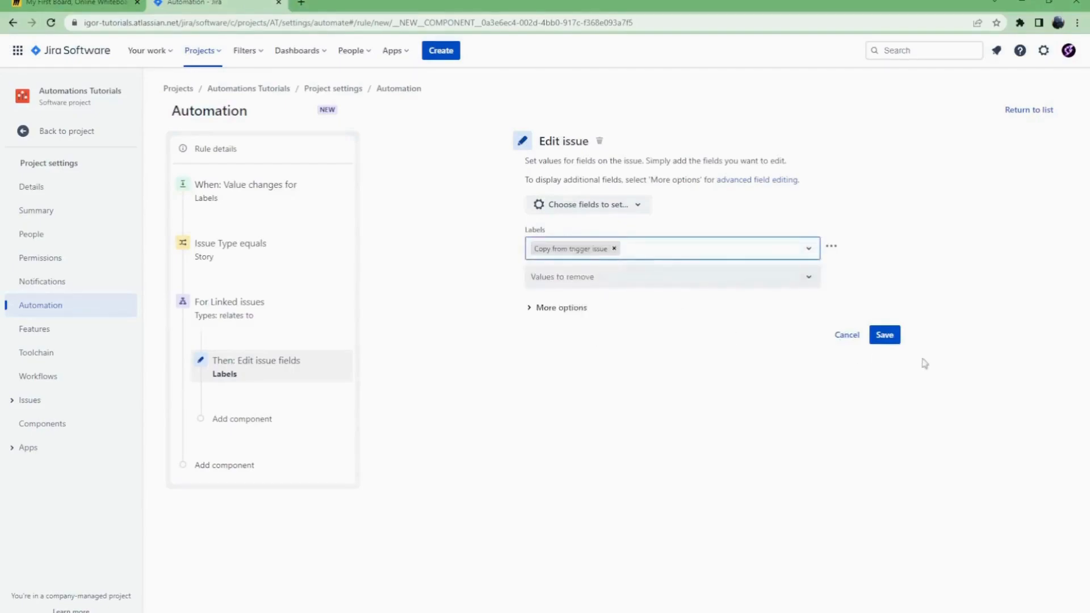
pyautogui.click(886, 336)
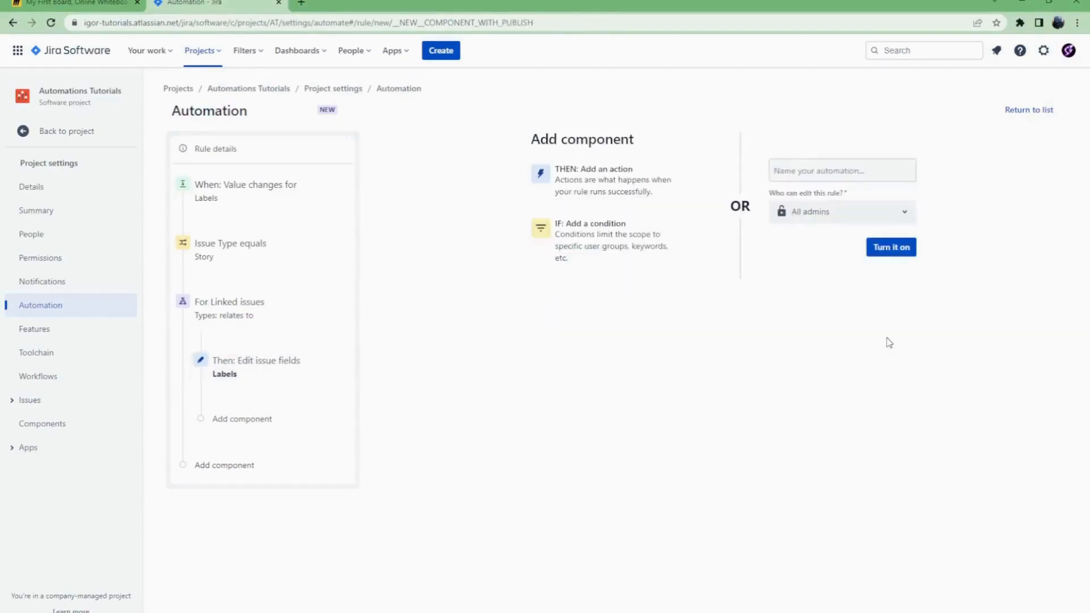
# - Turn the rule on under the name "06_Story Update", with other rule actions allowed to trigger it
pyautogui.click(827, 168)
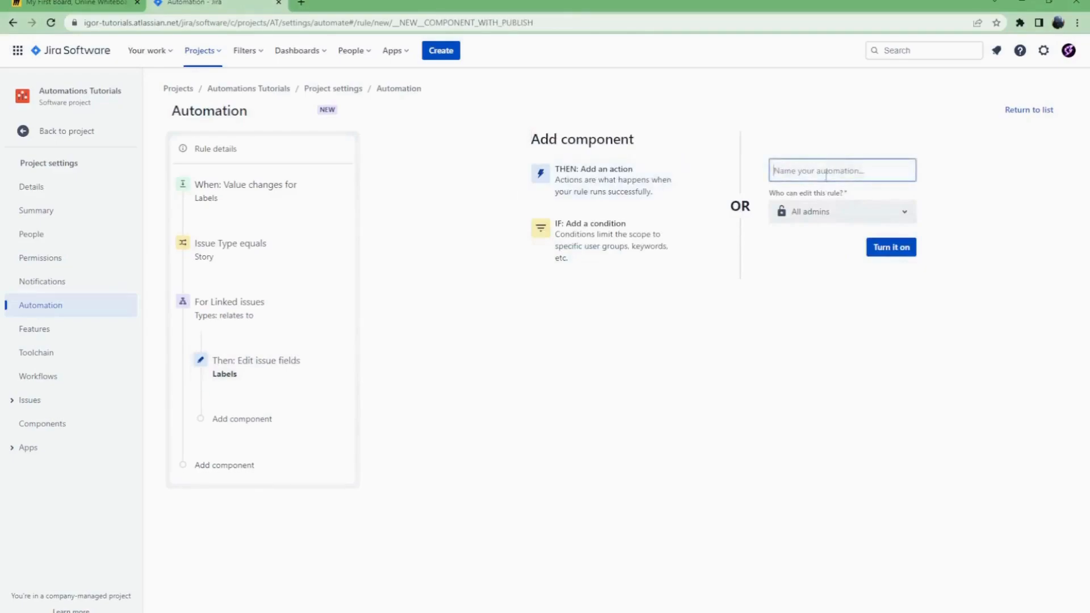
pyautogui.write('06_Story Update')
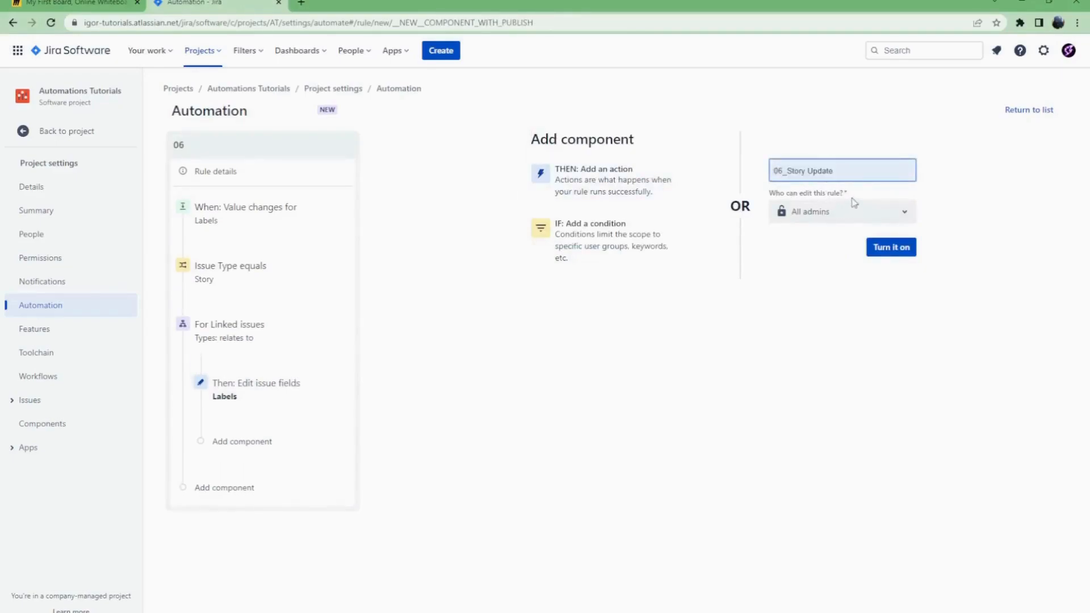
pyautogui.click(225, 177)
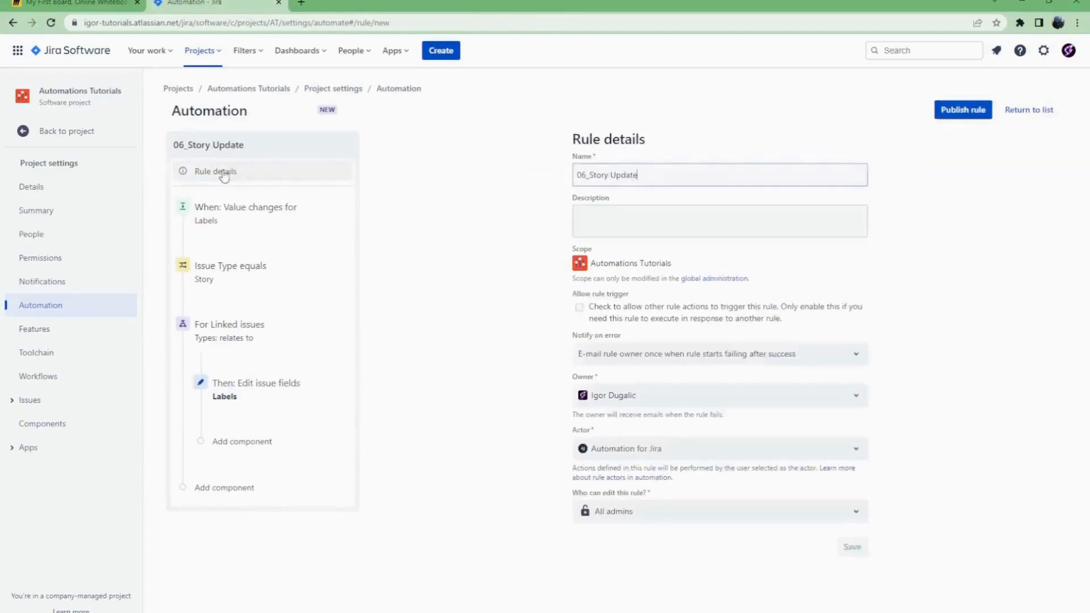
pyautogui.click(579, 308)
pyautogui.click(852, 546)
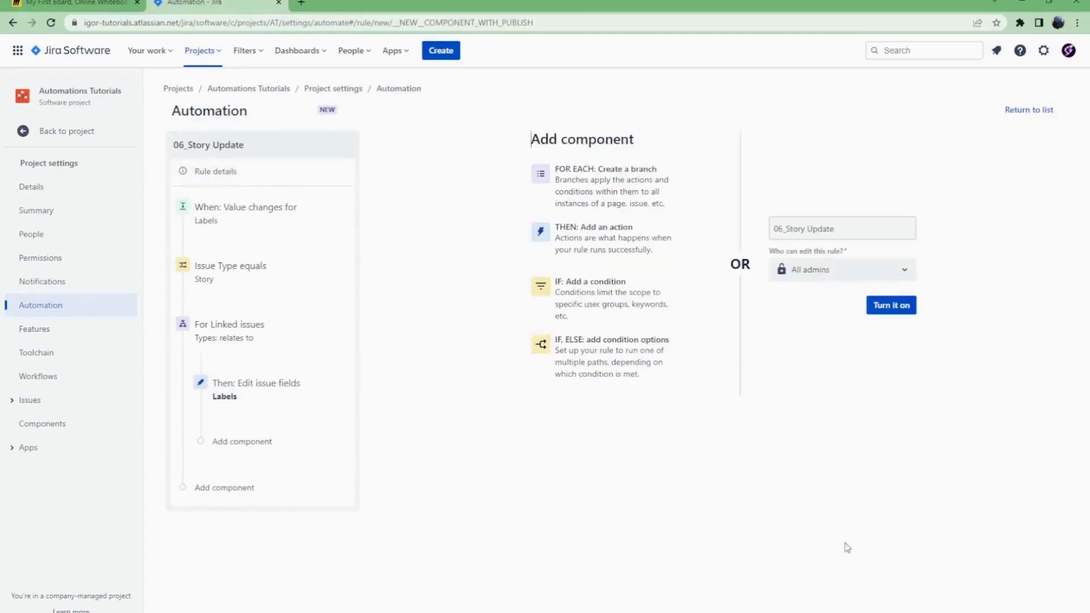
pyautogui.click(890, 307)
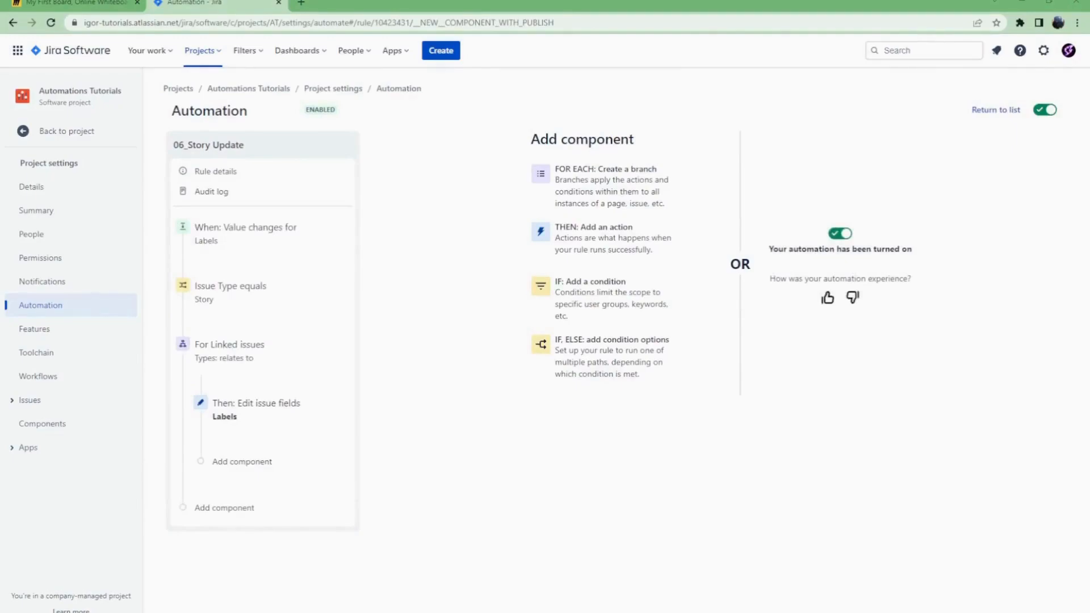
# - Open the advanced issue search in JQL mode and show the results in List View
pyautogui.click(245, 52)
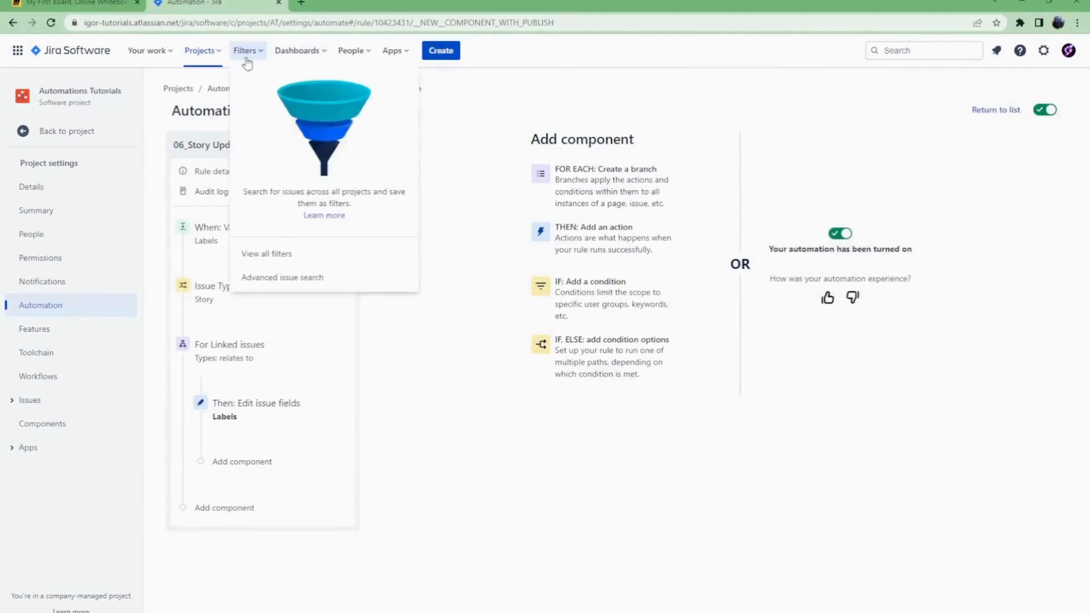
pyautogui.click(290, 278)
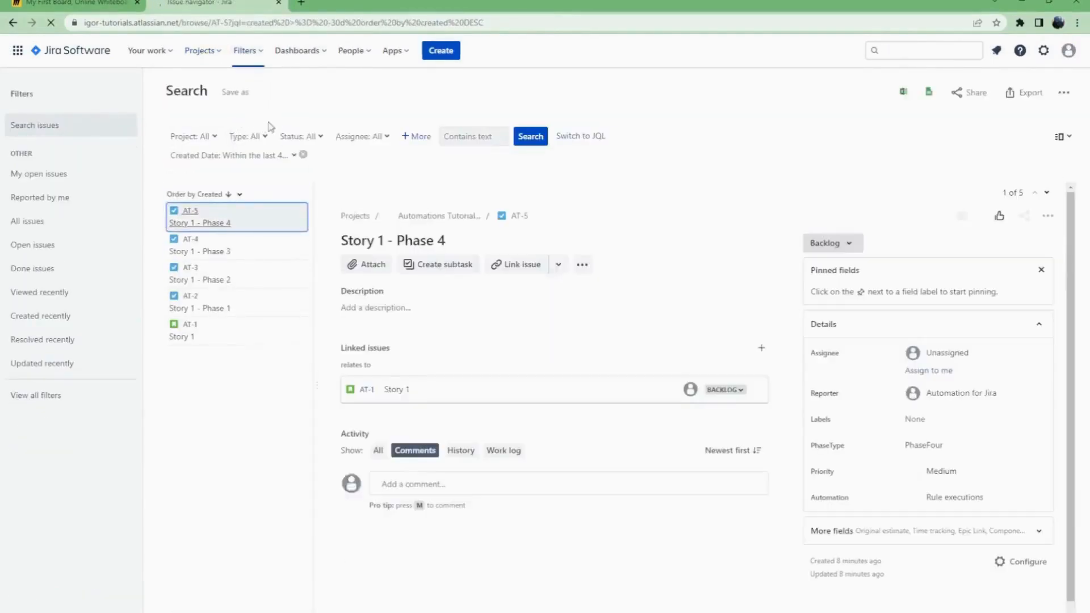
pyautogui.click(596, 138)
pyautogui.click(1060, 136)
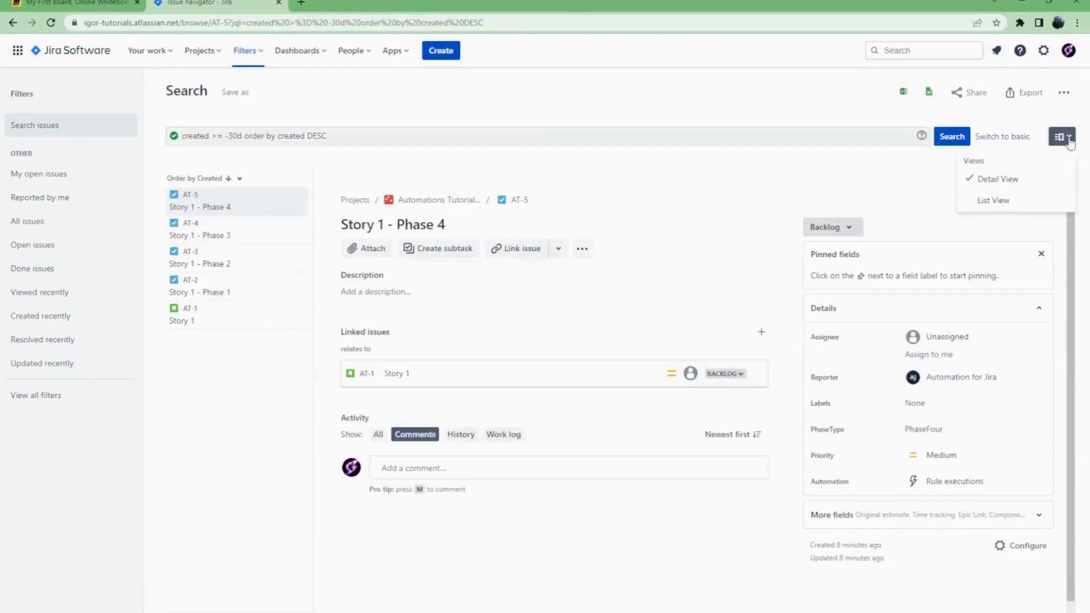
pyautogui.click(1003, 199)
# - Replace the JQL query with the condition "PhaseType[Dropdown]" = PhaseOne, followed by an AND operator
pyautogui.moveTo(433, 134); pyautogui.dragTo(173, 139)
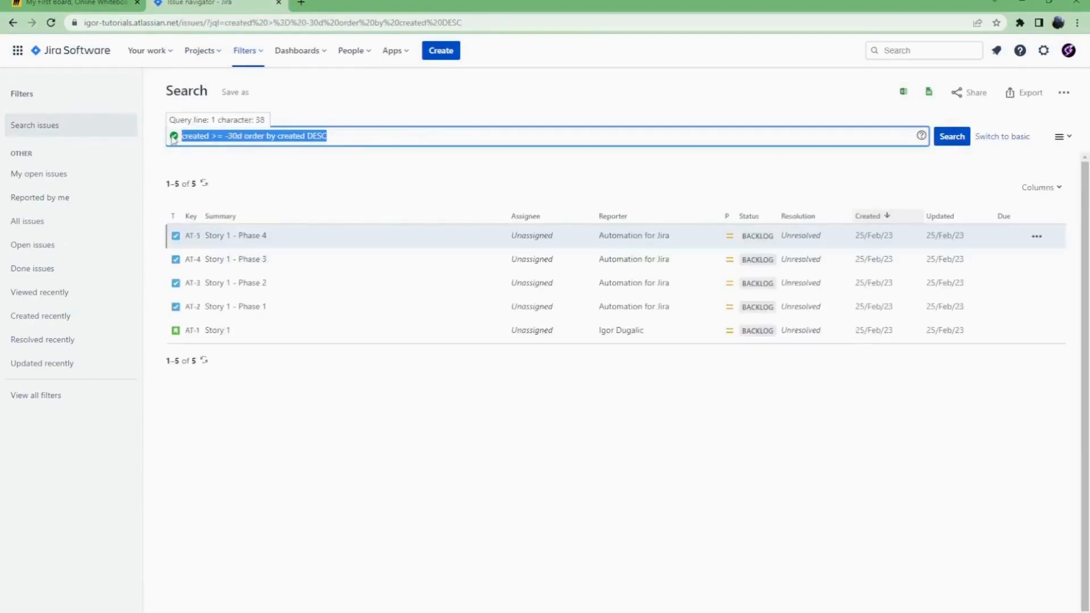
pyautogui.write('P')
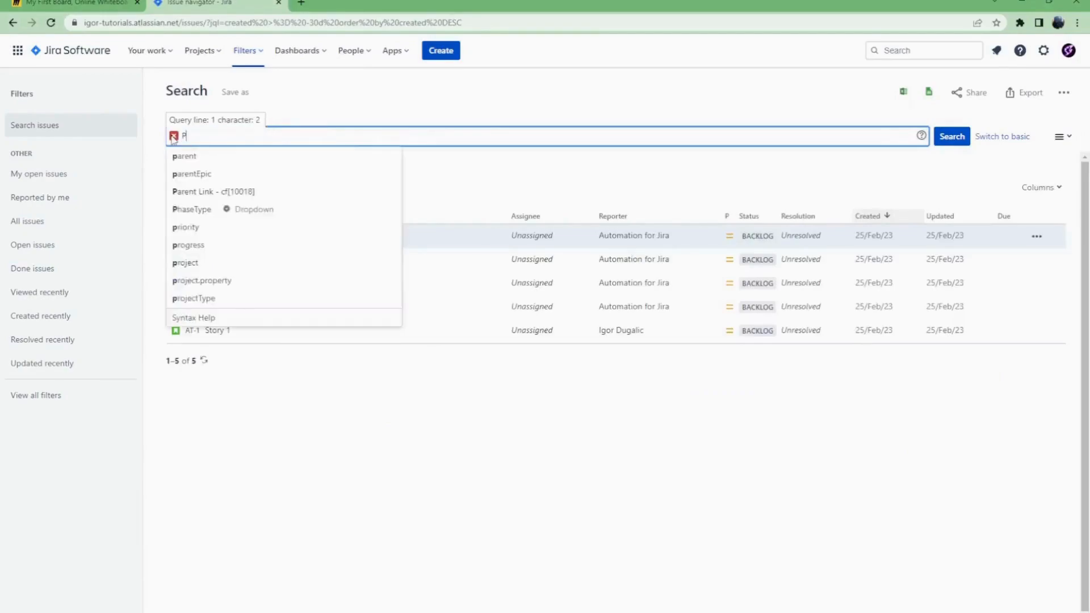
pyautogui.write('has')
pyautogui.press('Return')
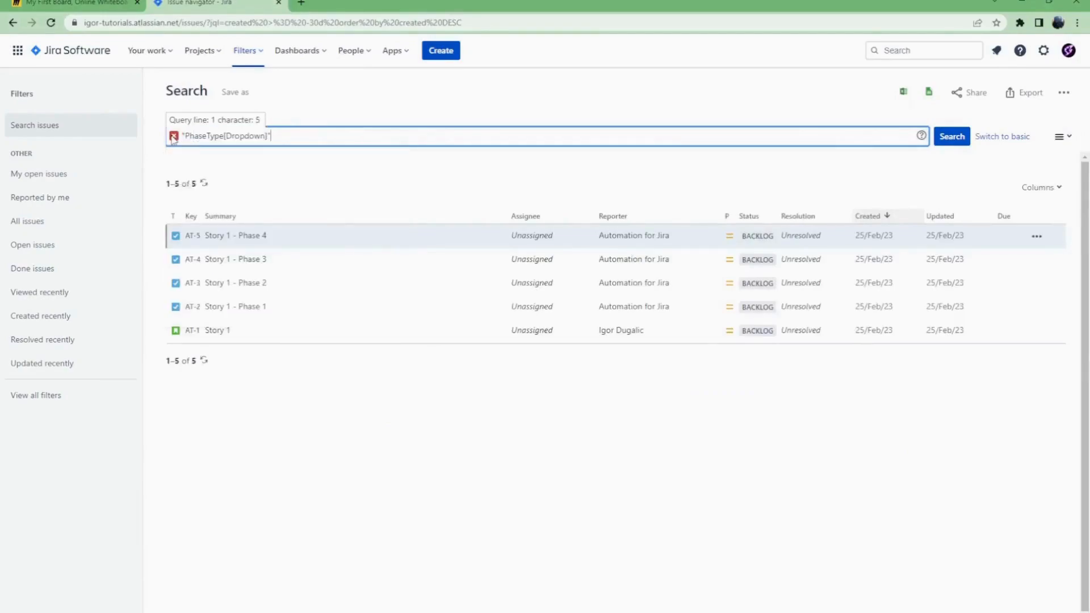
pyautogui.write('= Phase')
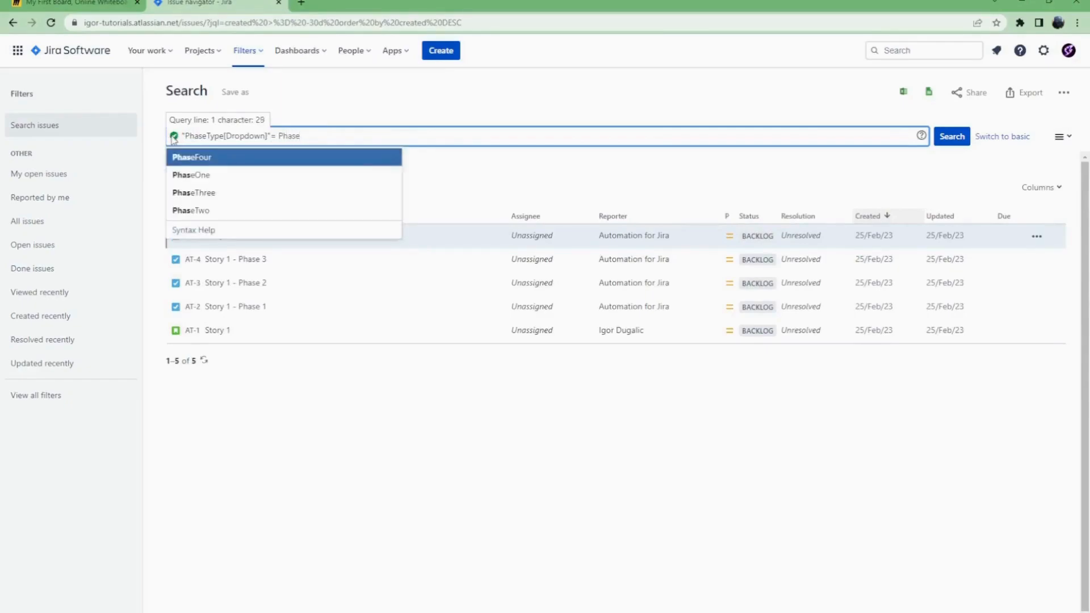
pyautogui.press('Return')
pyautogui.write('One AND ')
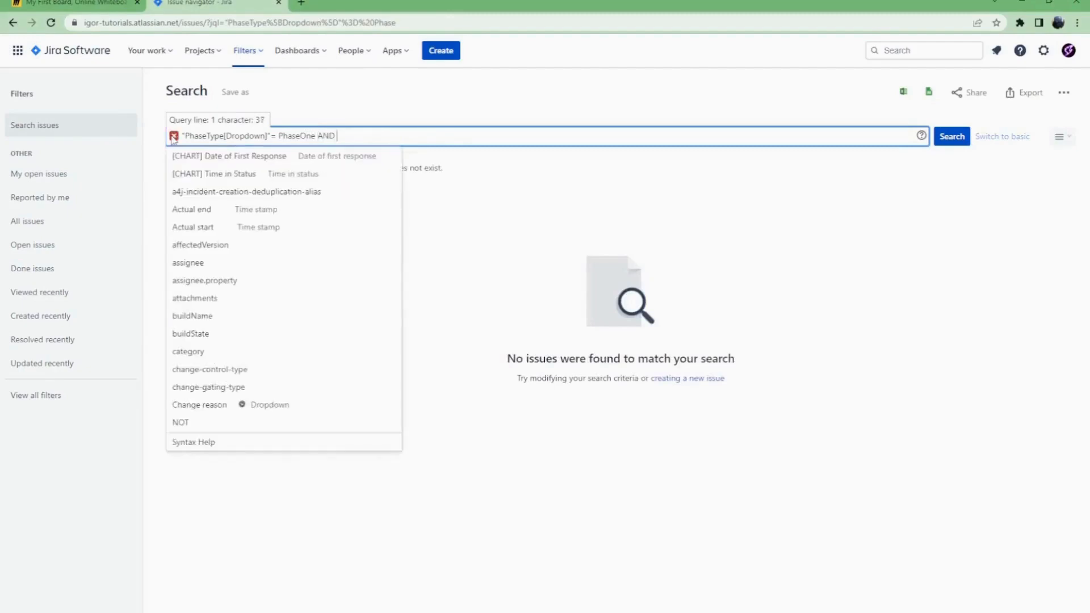
# - Add the condition resolution = Unresolved to the query and run the search
pyautogui.write('reso')
pyautogui.press('Return')
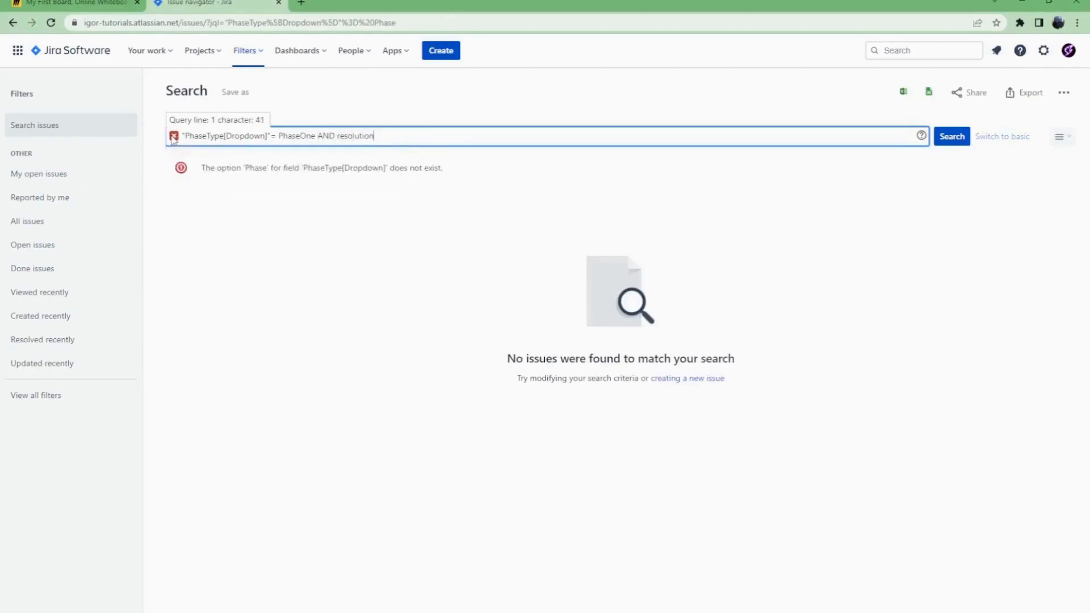
pyautogui.write('= UNnre')
pyautogui.click(206, 160)
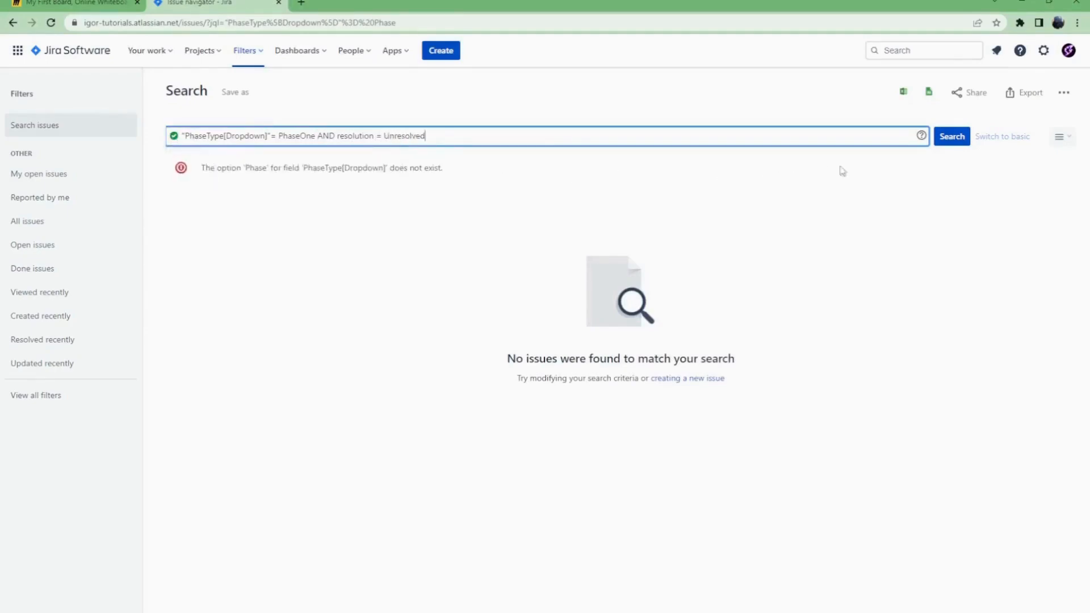
pyautogui.click(942, 142)
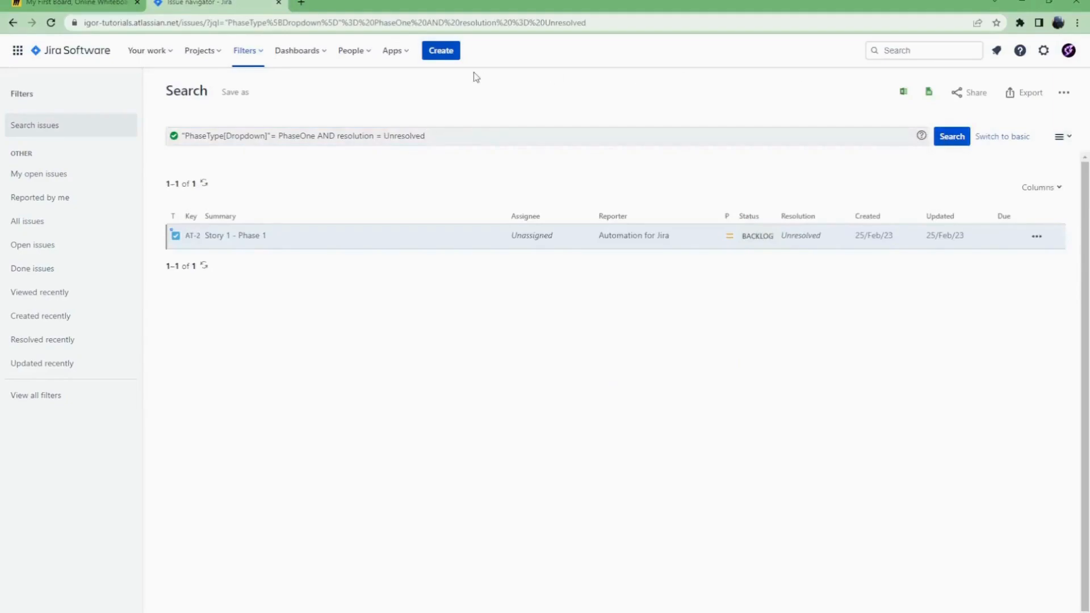
# - Save the current search as a filter named "Phase 1 Filter"
pyautogui.click(235, 92)
pyautogui.write('Phase 1 Filter')
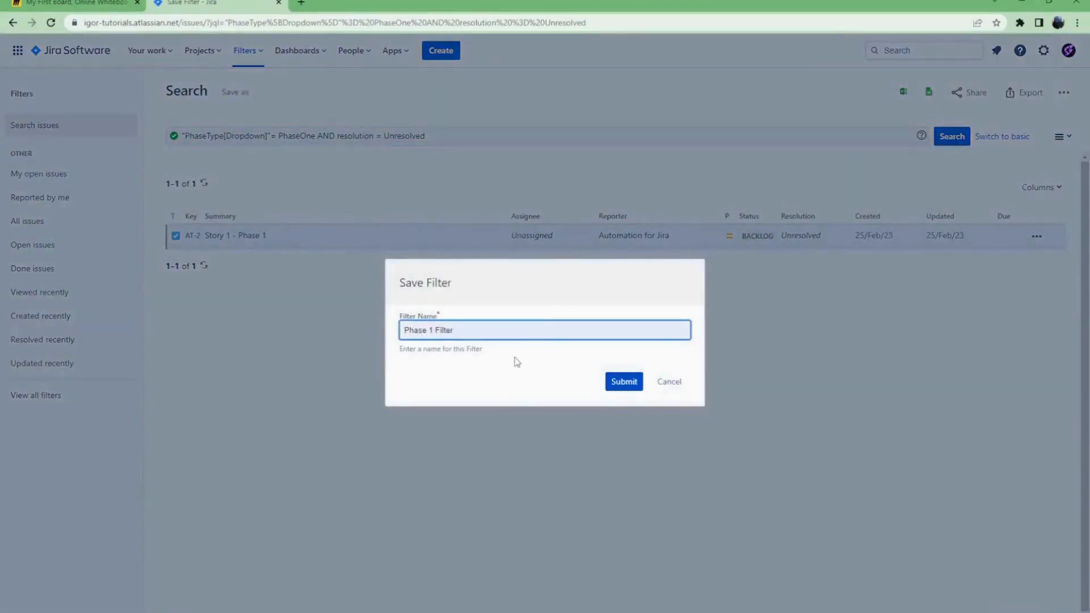
pyautogui.click(621, 385)
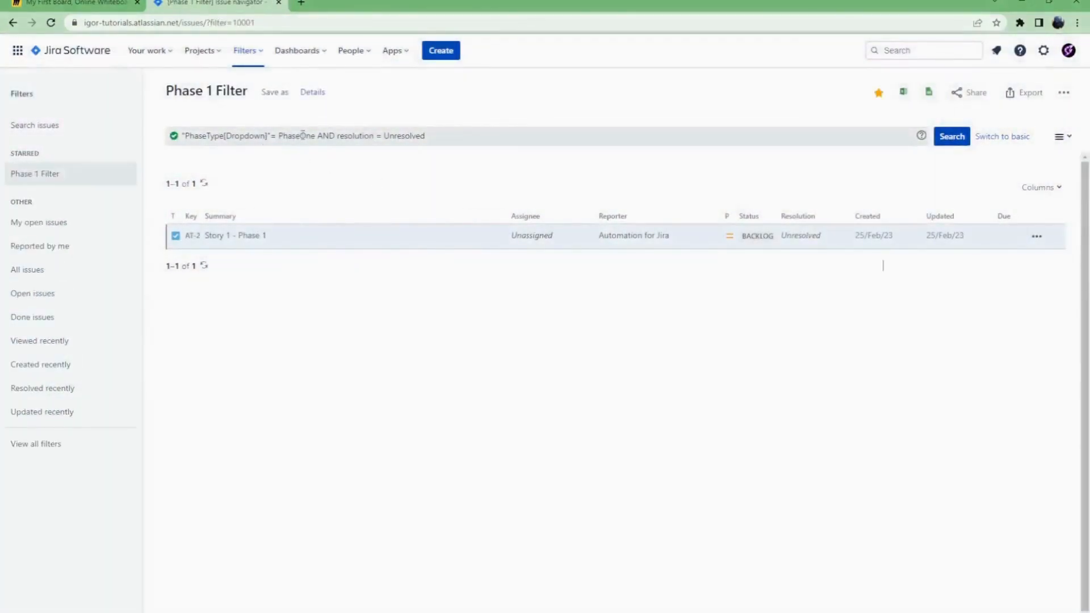
# - Change the query's PhaseType to PhaseTwo, add the condition labels = PhaseOne before the resolution condition, and run the search
pyautogui.moveTo(300, 135); pyautogui.dragTo(316, 136)
pyautogui.write('T')
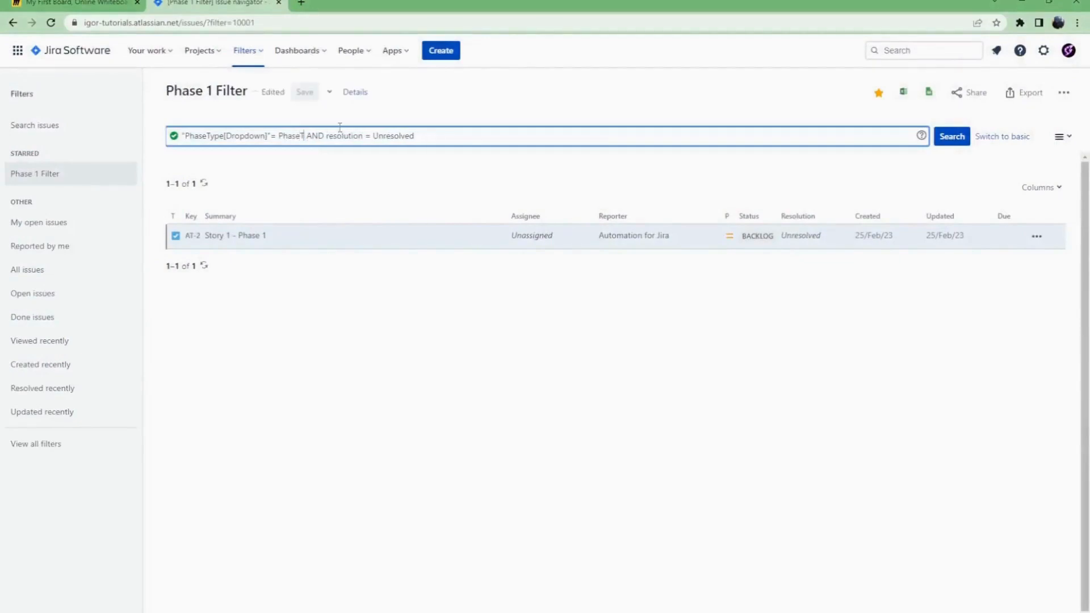
pyautogui.write('wo AND labe')
pyautogui.press('Down')
pyautogui.press('Return')
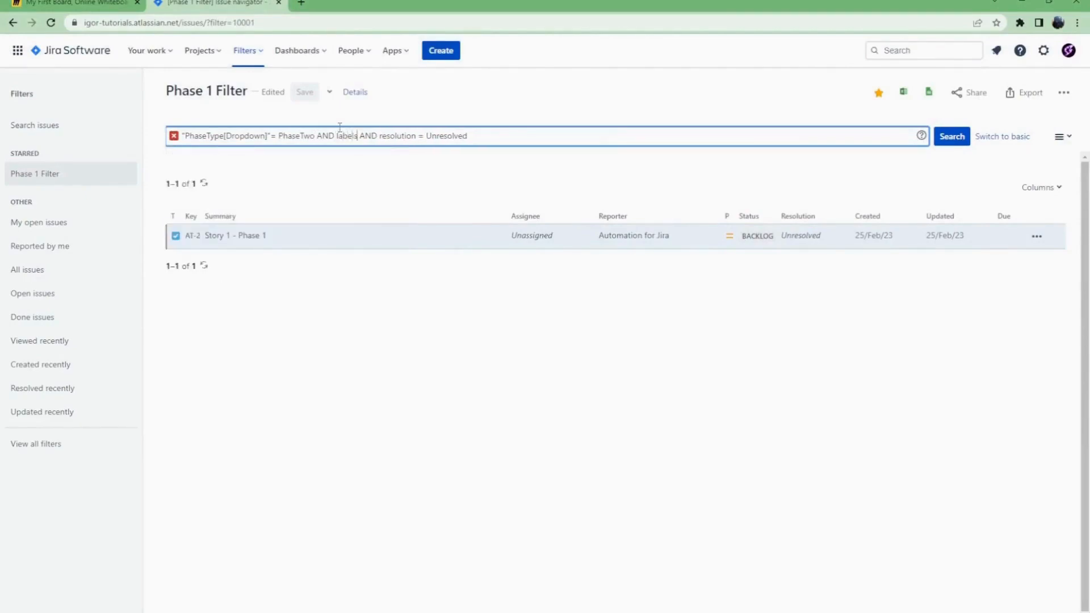
pyautogui.write('= PhaseOne')
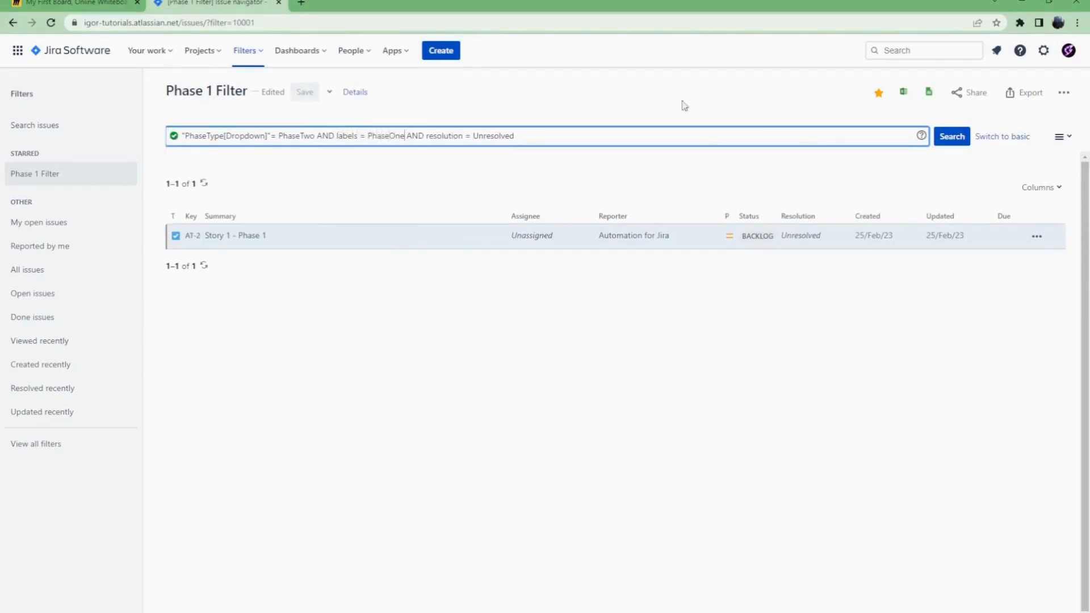
pyautogui.click(947, 139)
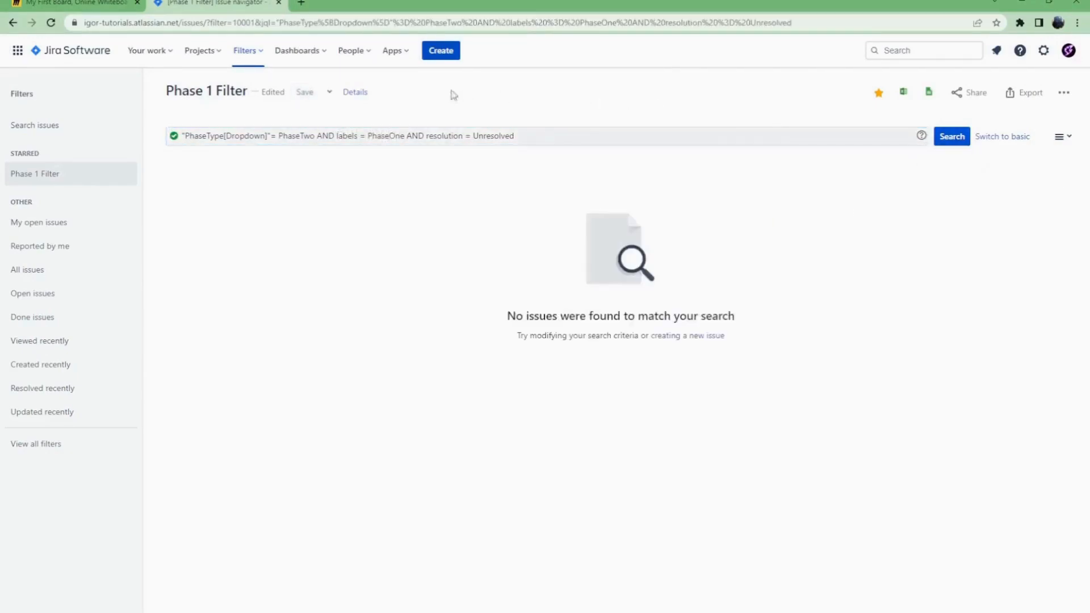
# - Save the edited query as a new filter named "Phase 2 Filter"
pyautogui.click(330, 94)
pyautogui.click(341, 122)
pyautogui.write('Phase 1 Filter')
pyautogui.click(500, 395)
pyautogui.click(625, 401)
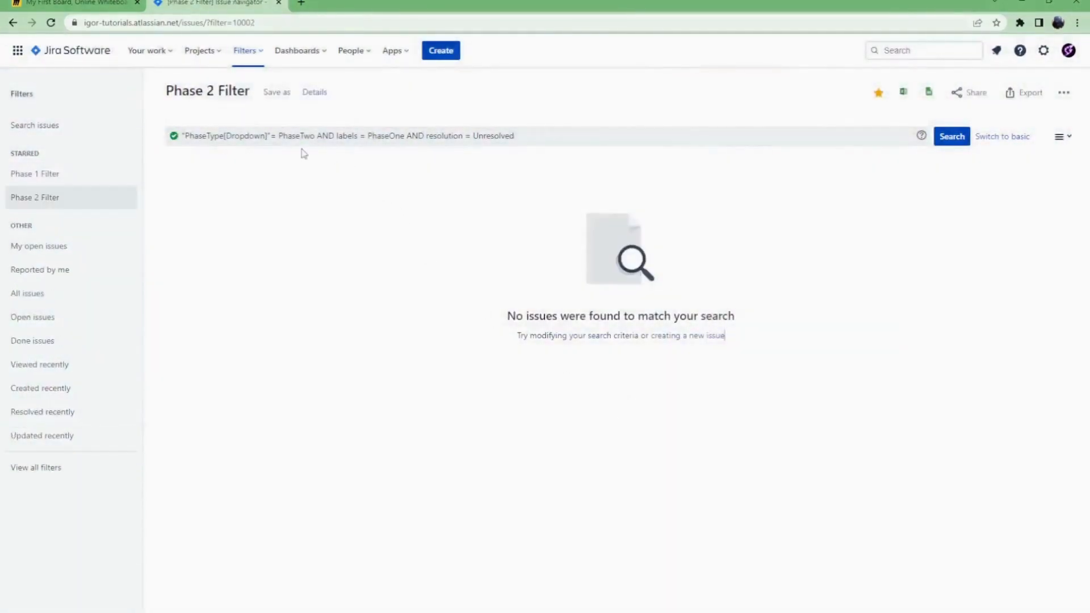
# - Change the query to PhaseType PhaseThree with labels = PhaseTwo and run the search
pyautogui.click(304, 136)
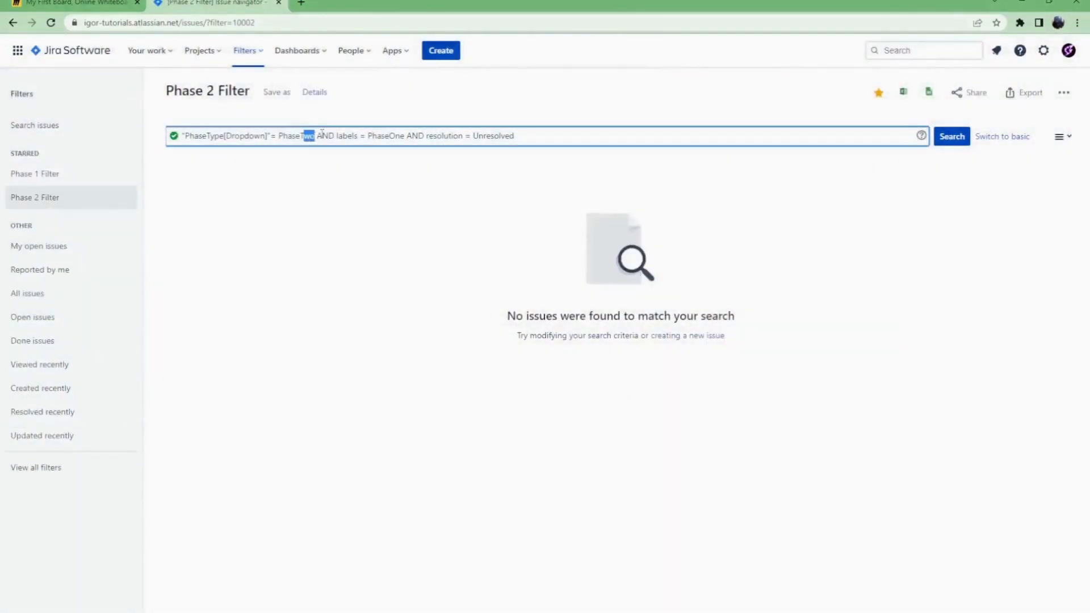
pyautogui.write('hree')
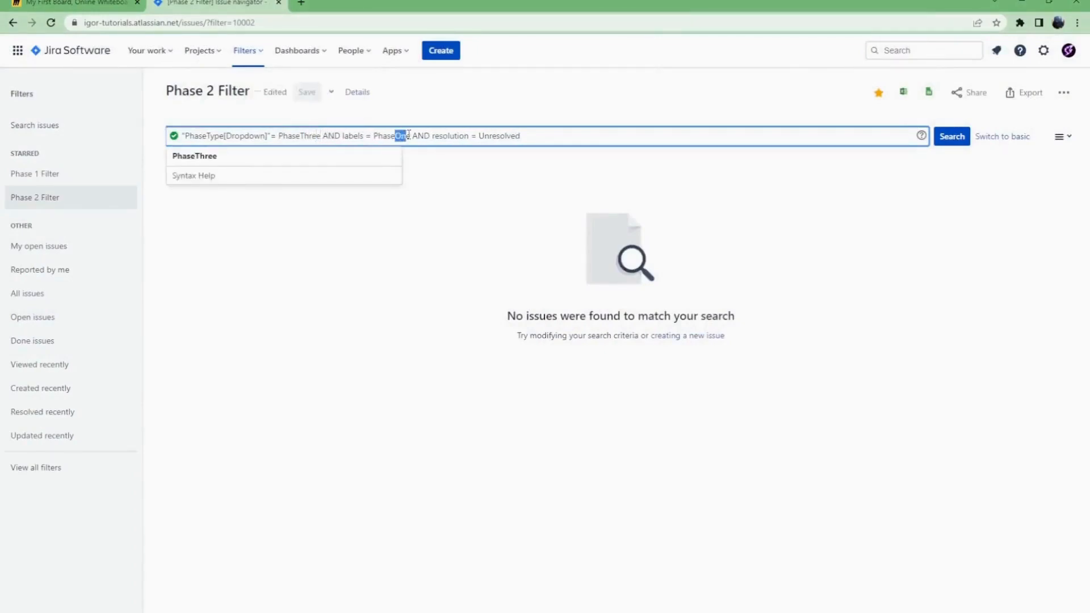
pyautogui.write('Tw')
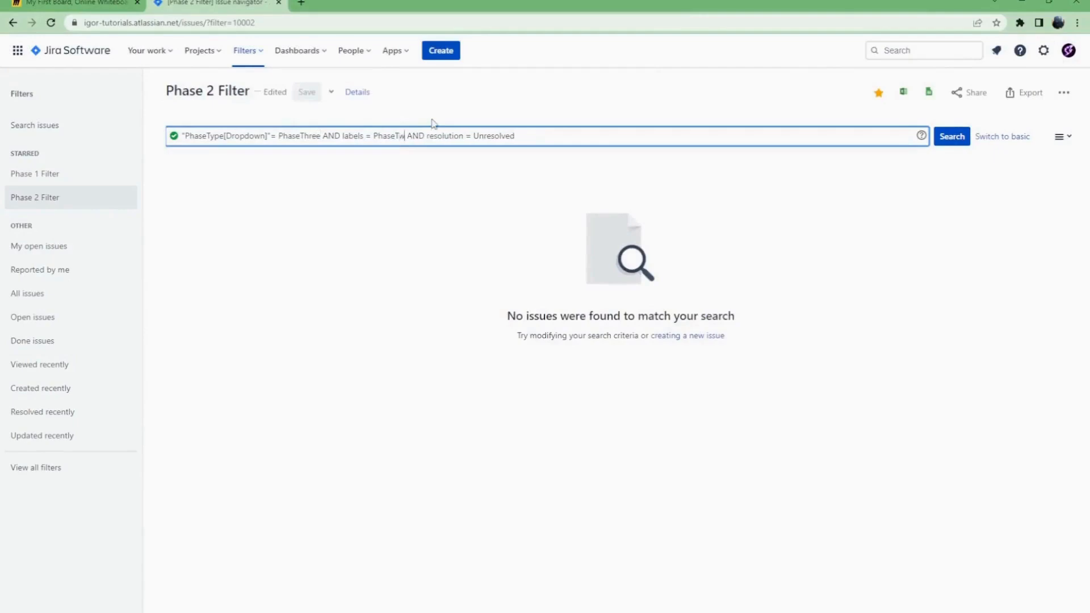
pyautogui.write('o')
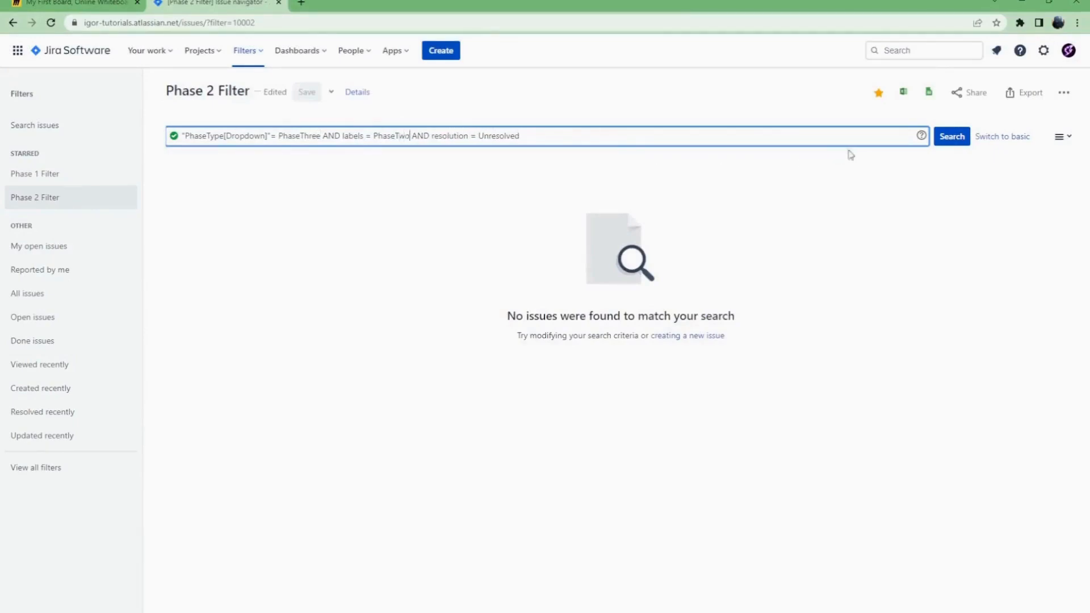
pyautogui.click(951, 137)
# - Save the edited query as a new filter named "Phase 3 Filter"
pyautogui.click(331, 92)
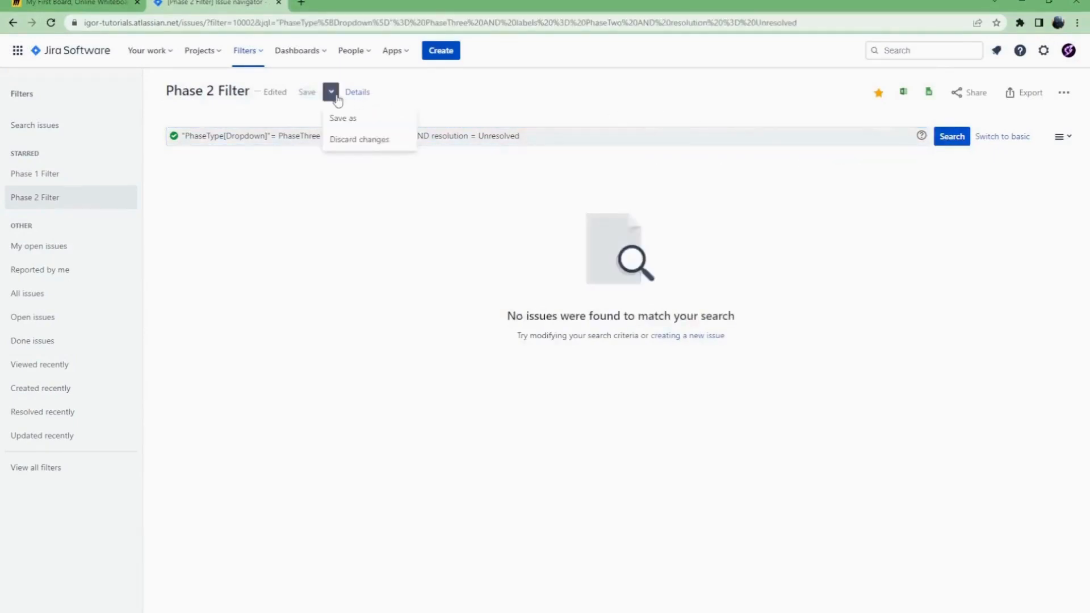
pyautogui.click(349, 117)
pyautogui.write('Phase 3 Filter')
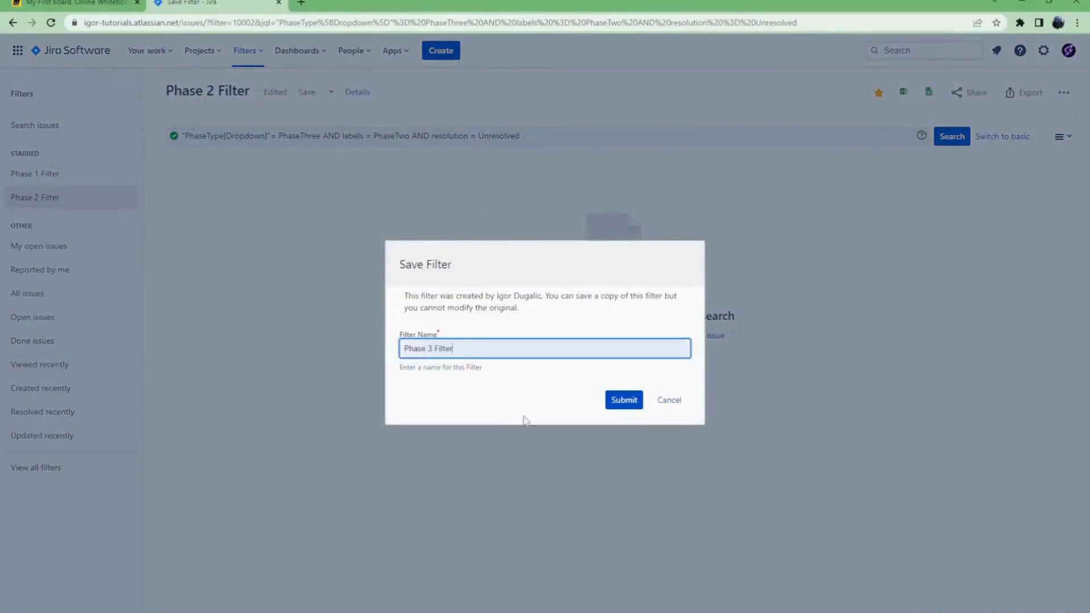
pyautogui.click(630, 399)
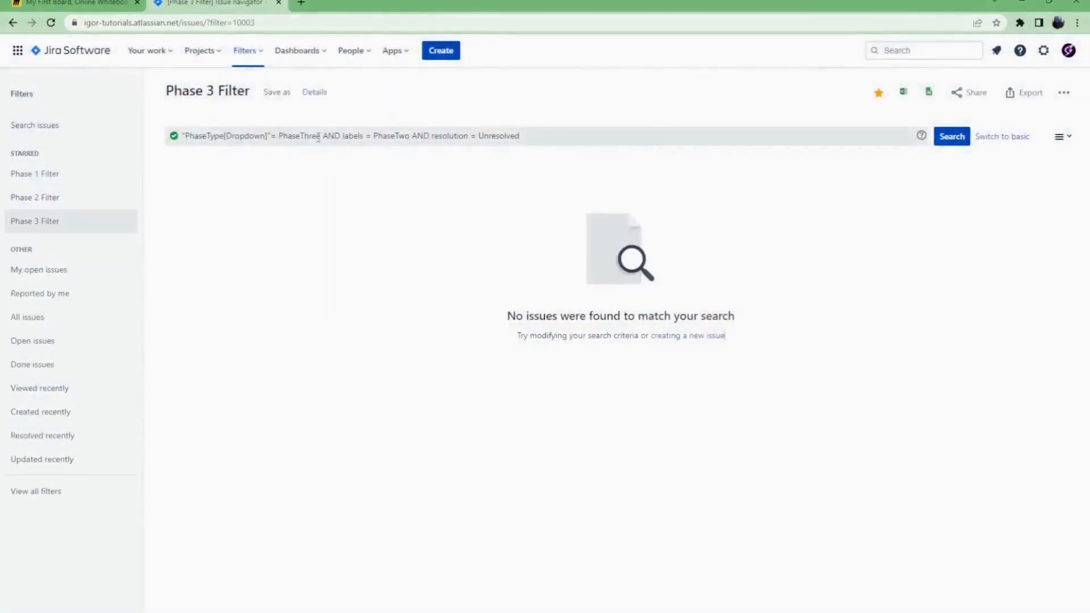
# - Change the query to PhaseType PhaseFour with labels = PhaseThree and run the search
pyautogui.moveTo(302, 135); pyautogui.dragTo(310, 135)
pyautogui.write('Four')
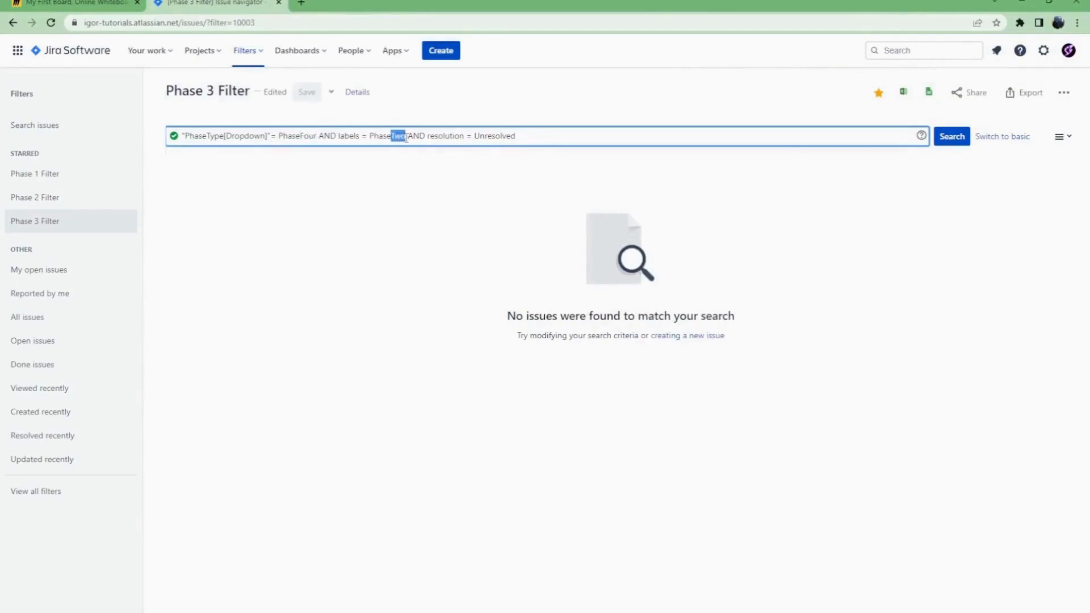
pyautogui.write('Three')
pyautogui.click(951, 137)
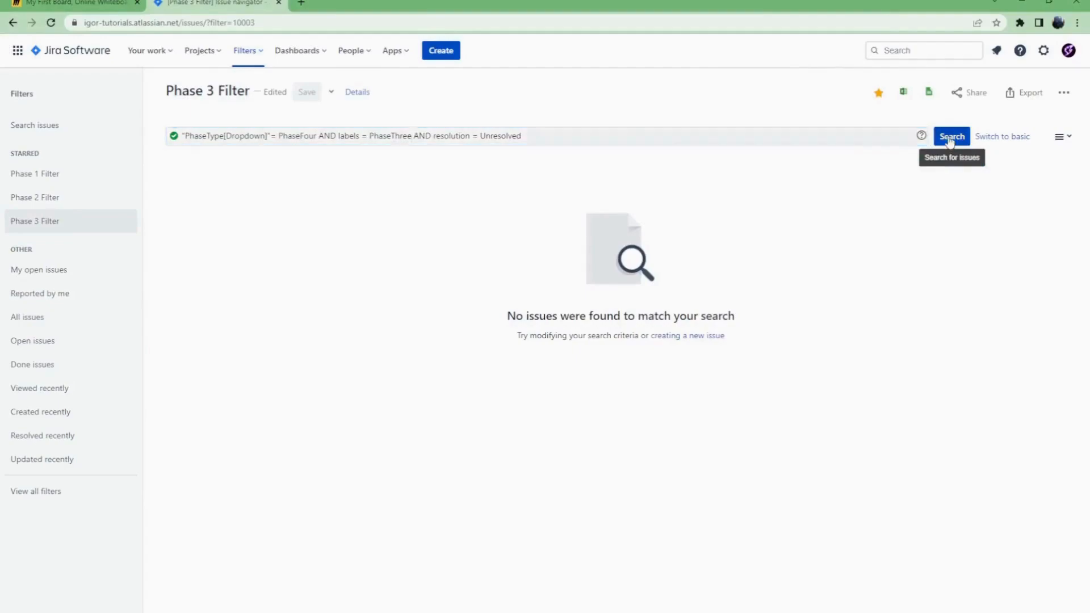
# - Save the edited query as a new filter named "Phase 4 Filter"
pyautogui.click(331, 92)
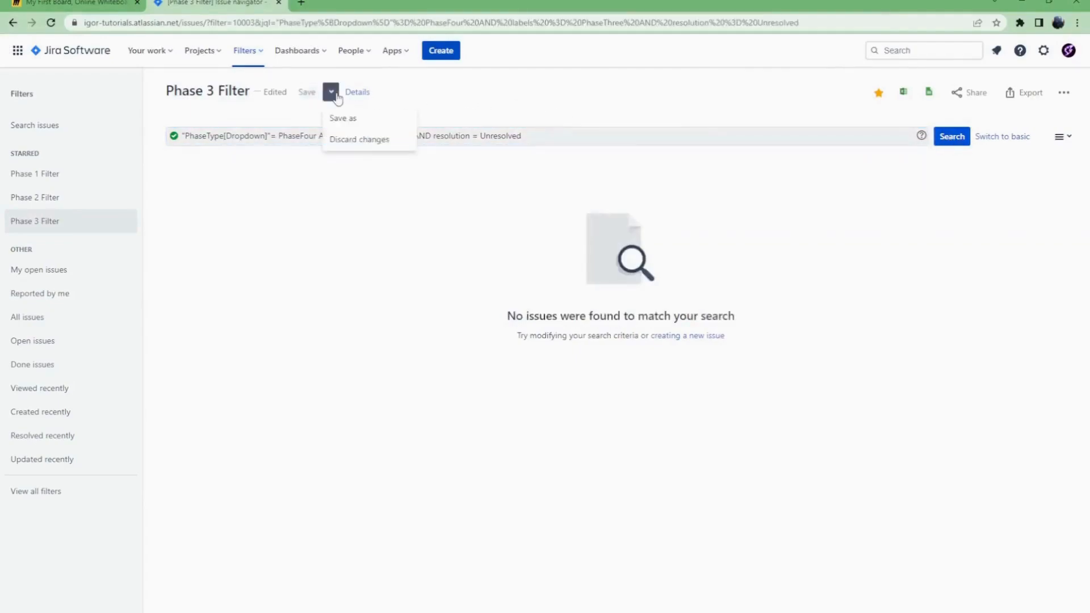
pyautogui.click(352, 125)
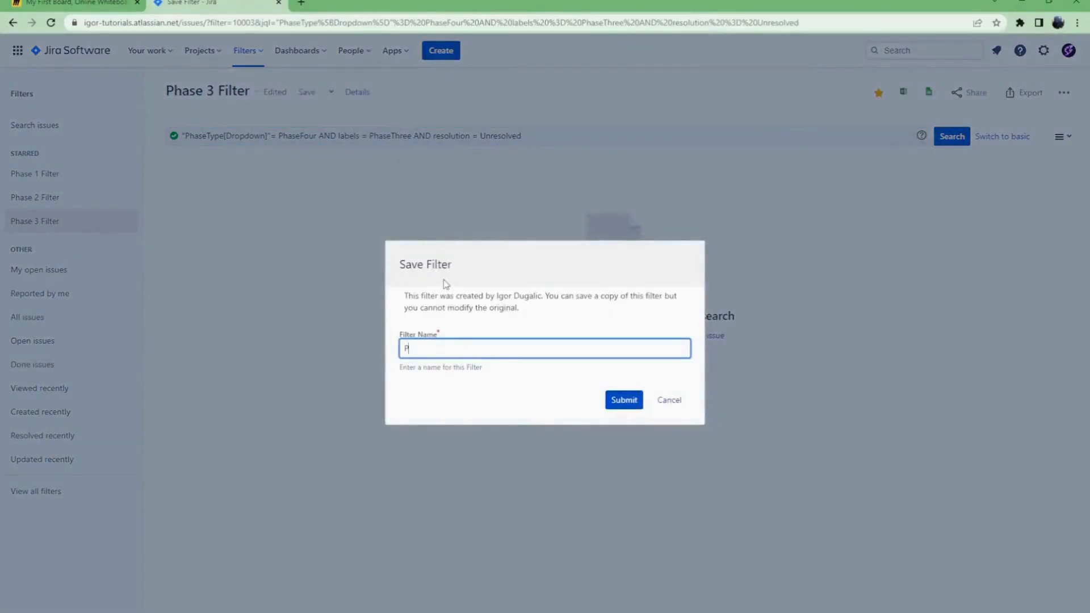
pyautogui.write('Phase 4 Filter')
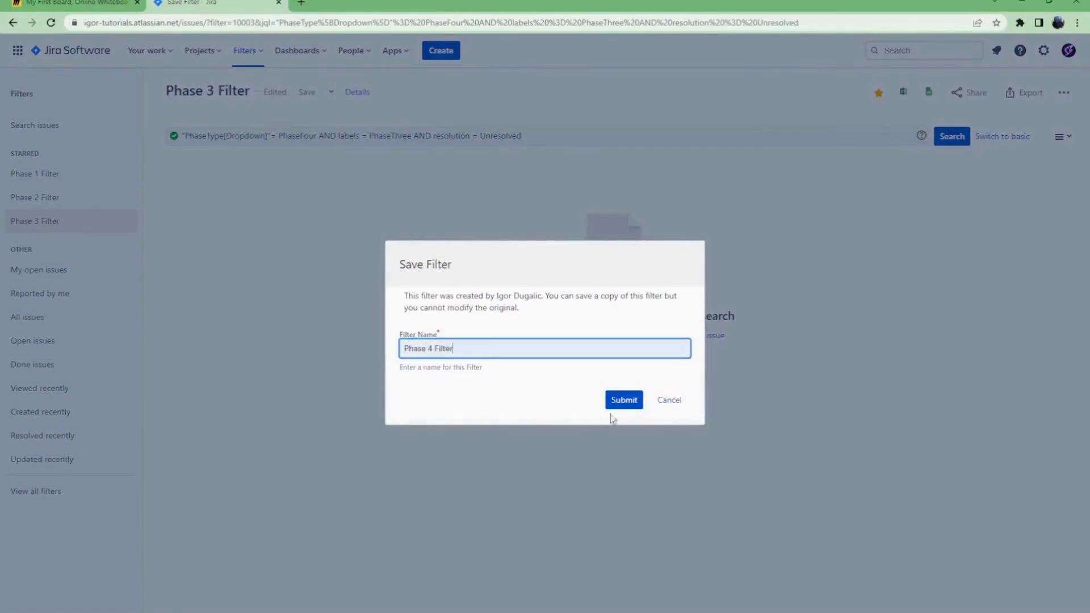
pyautogui.click(627, 403)
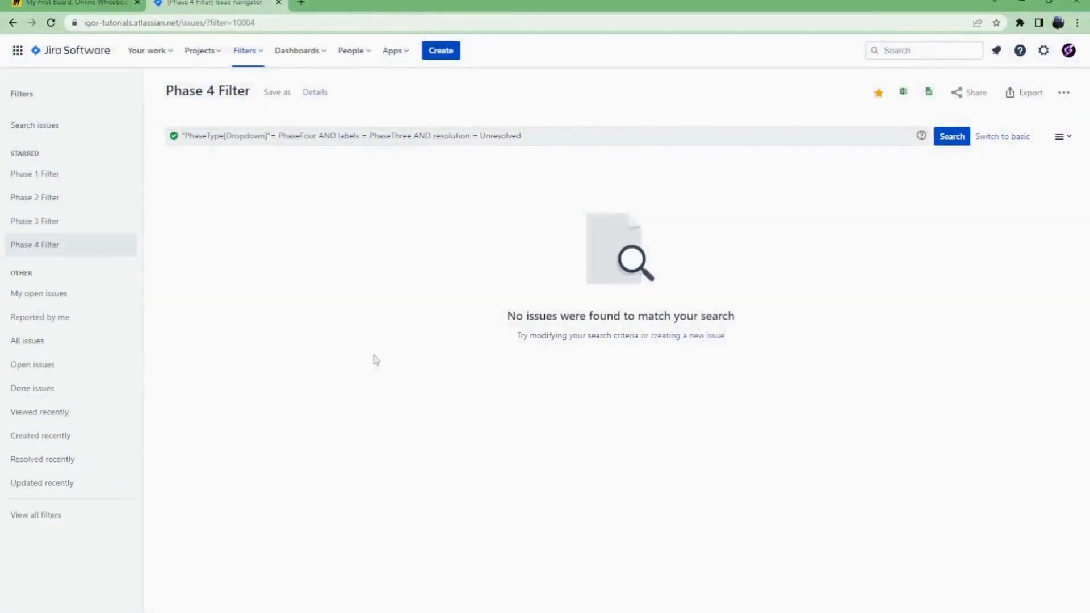
# - Create a private dashboard named "Phase Dashboard" and open it from the list of all dashboards
pyautogui.click(295, 57)
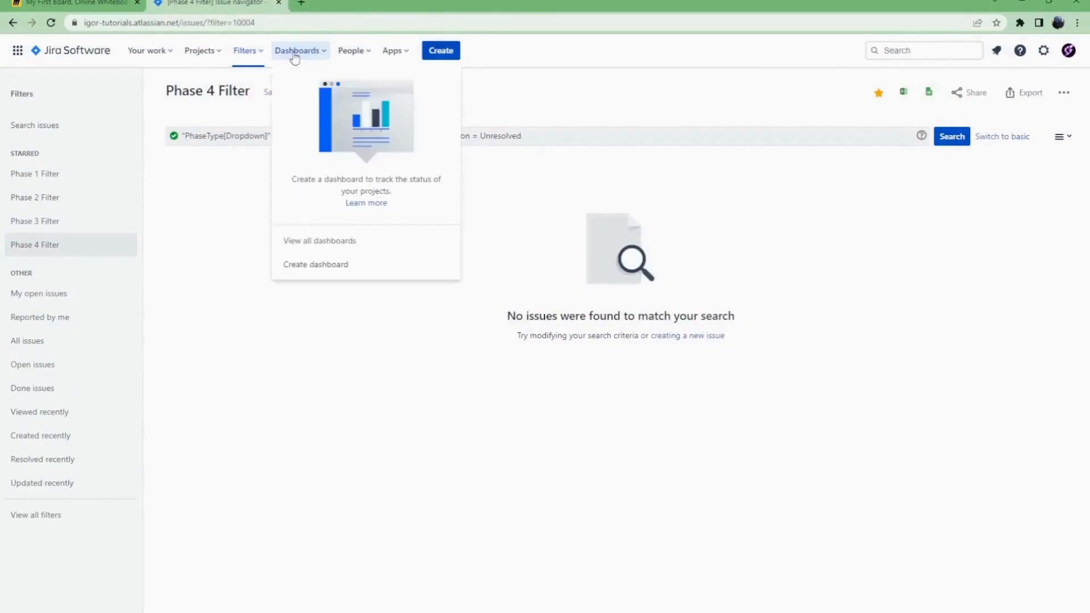
pyautogui.click(329, 264)
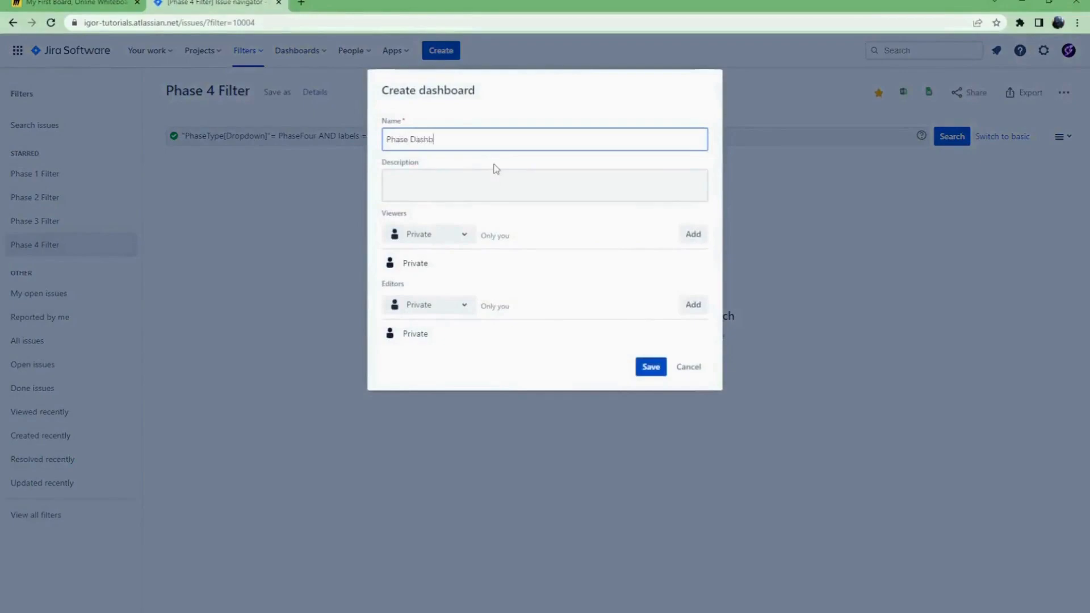
pyautogui.click(650, 367)
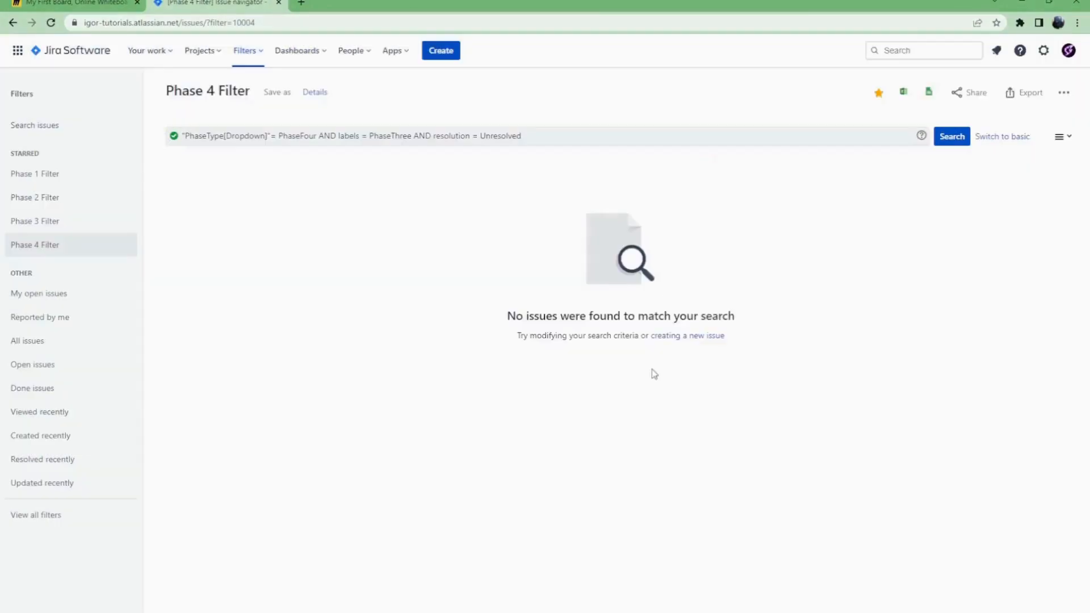
pyautogui.click(287, 60)
pyautogui.click(332, 239)
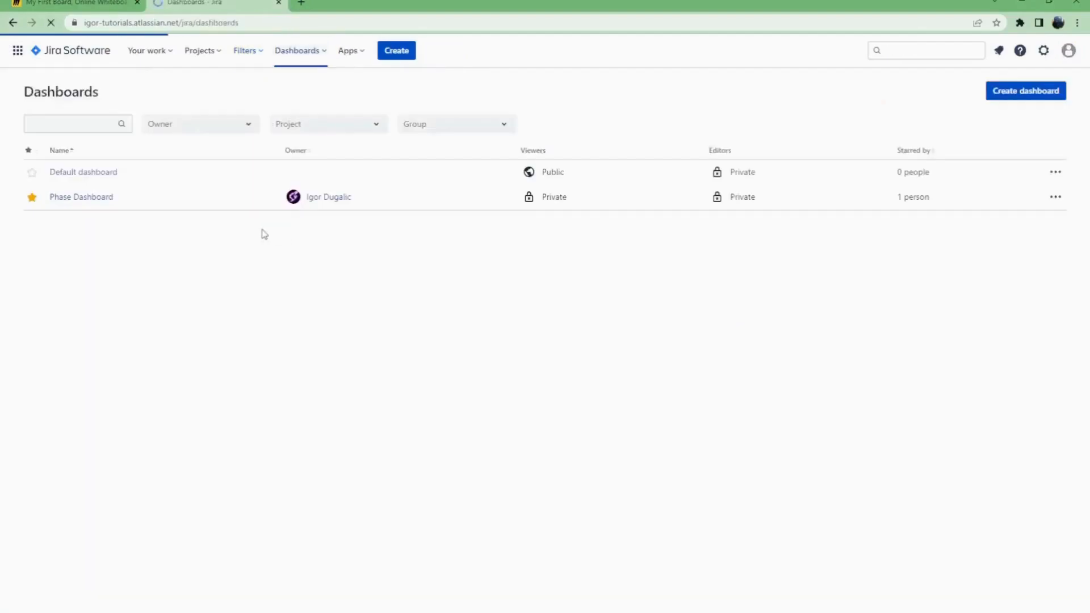
pyautogui.click(80, 196)
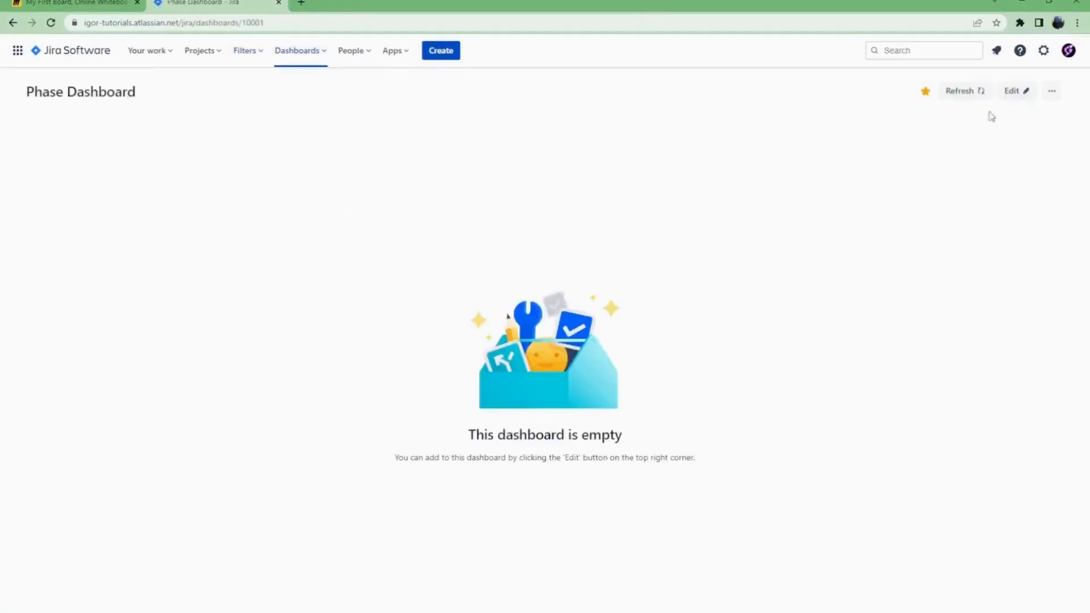
# - Edit the dashboard, search the gadgets for "filter", and add a Filter Results gadget
pyautogui.click(1015, 93)
pyautogui.click(943, 107)
pyautogui.write('filter')
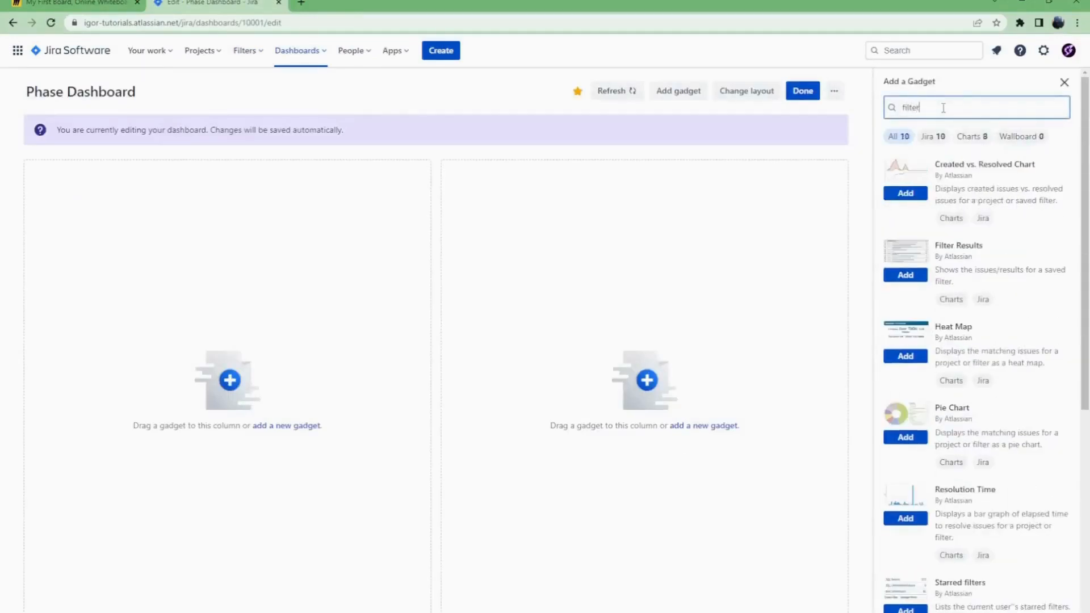
pyautogui.moveTo(966, 253); pyautogui.dragTo(873, 251)
pyautogui.click(914, 276)
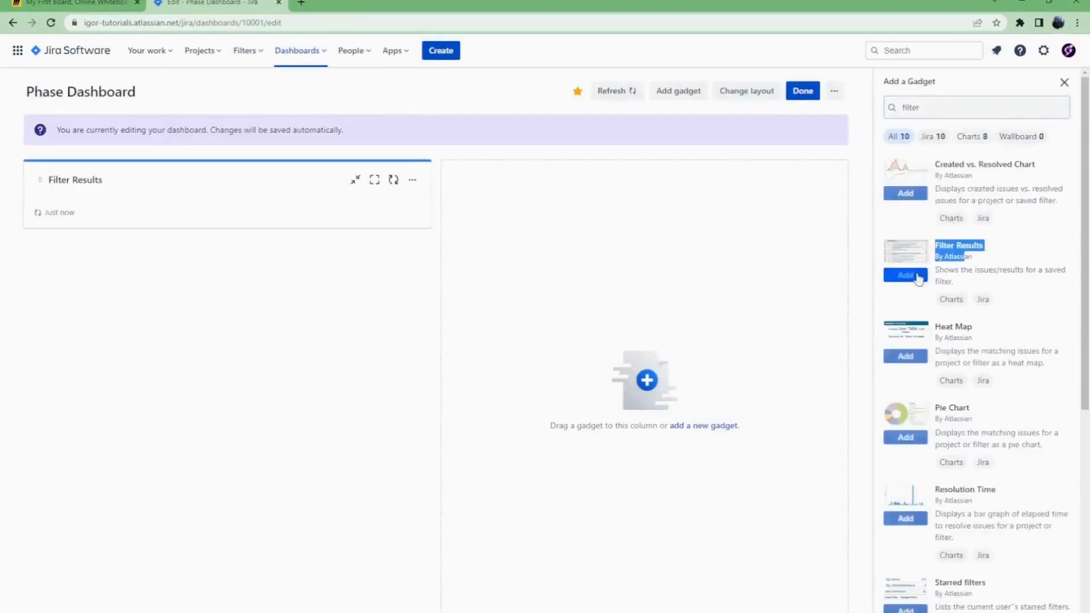
# - Add three more Filter Results gadgets to the dashboard and arrange the four gadgets as two per column
pyautogui.click(914, 276)
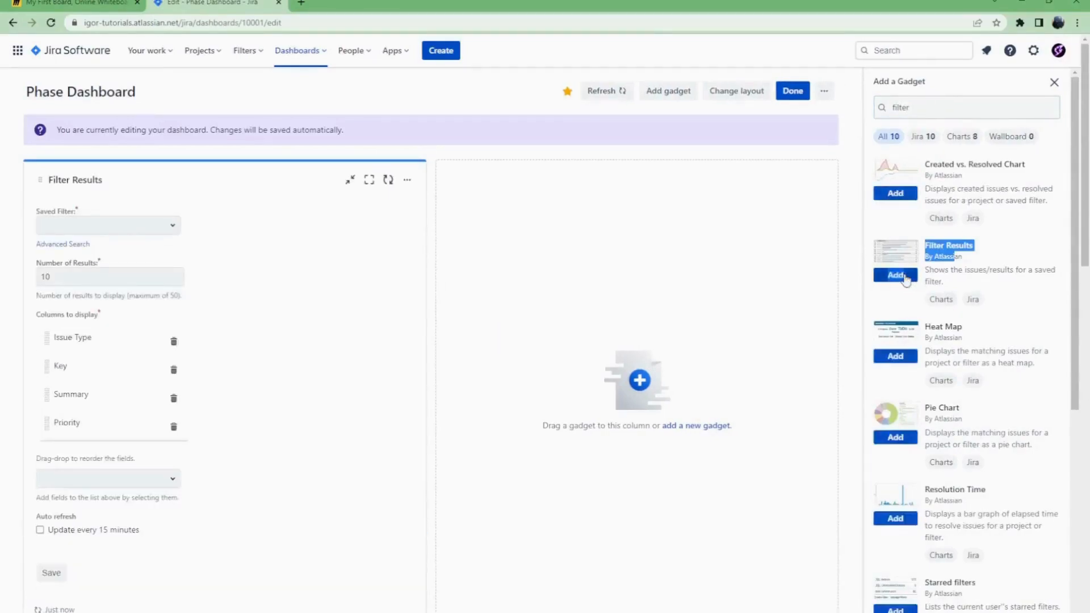
pyautogui.moveTo(233, 177); pyautogui.dragTo(689, 204)
pyautogui.moveTo(278, 212); pyautogui.dragTo(590, 243)
pyautogui.moveTo(301, 169); pyautogui.dragTo(642, 179)
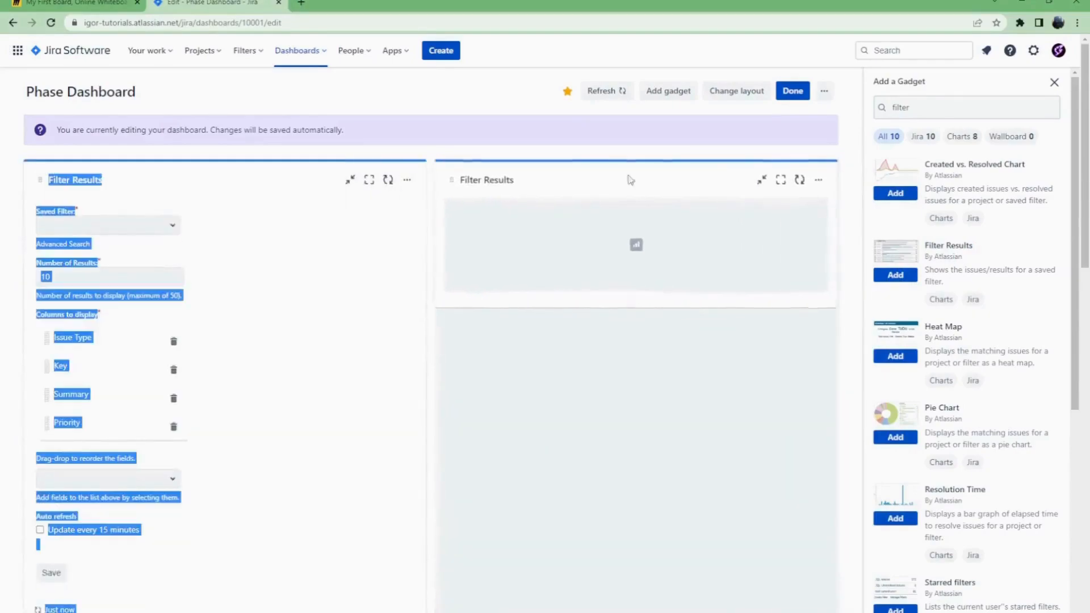
# - Set the upper gadget in the first column to Phase 1 Filter and the one in the second column to Phase 2 Filter, saving both
pyautogui.click(114, 226)
pyautogui.click(125, 270)
pyautogui.scroll(-5, 230, 279)
pyautogui.click(65, 284)
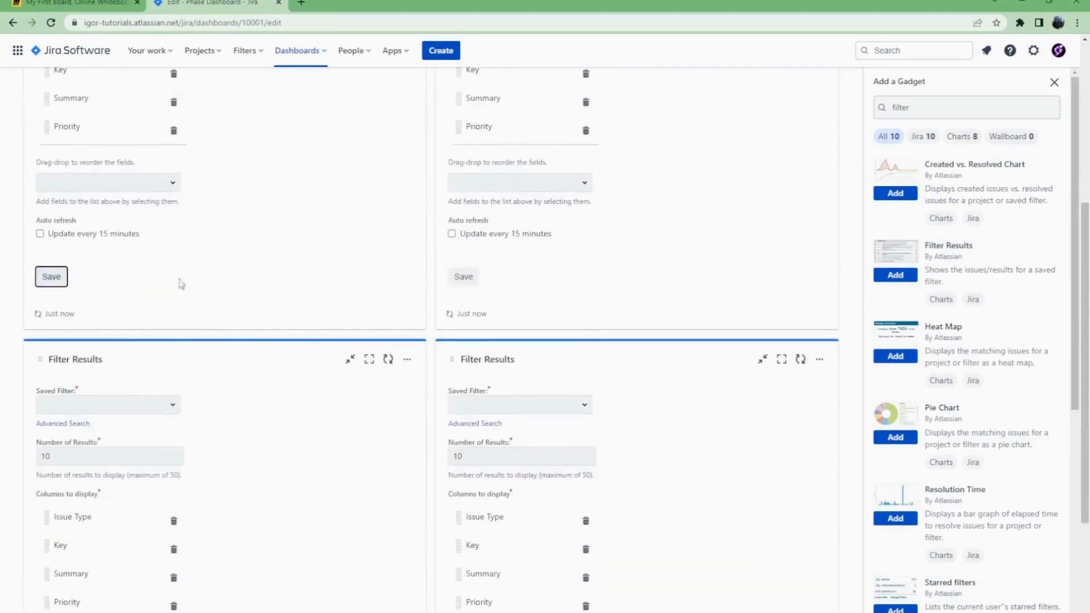
pyautogui.click(551, 223)
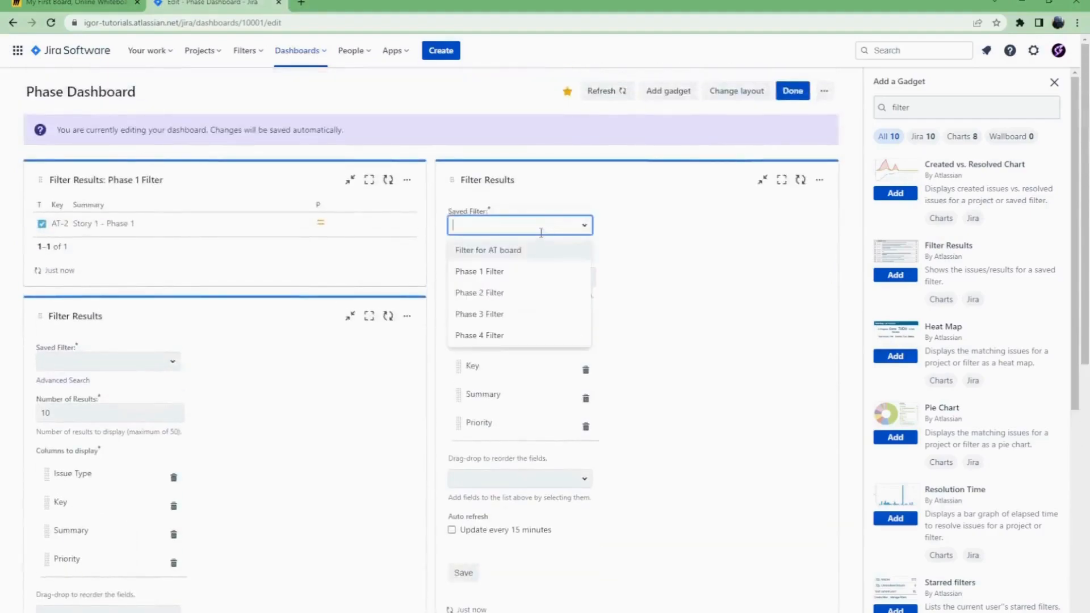
pyautogui.click(499, 291)
pyautogui.scroll(-4, 509, 341)
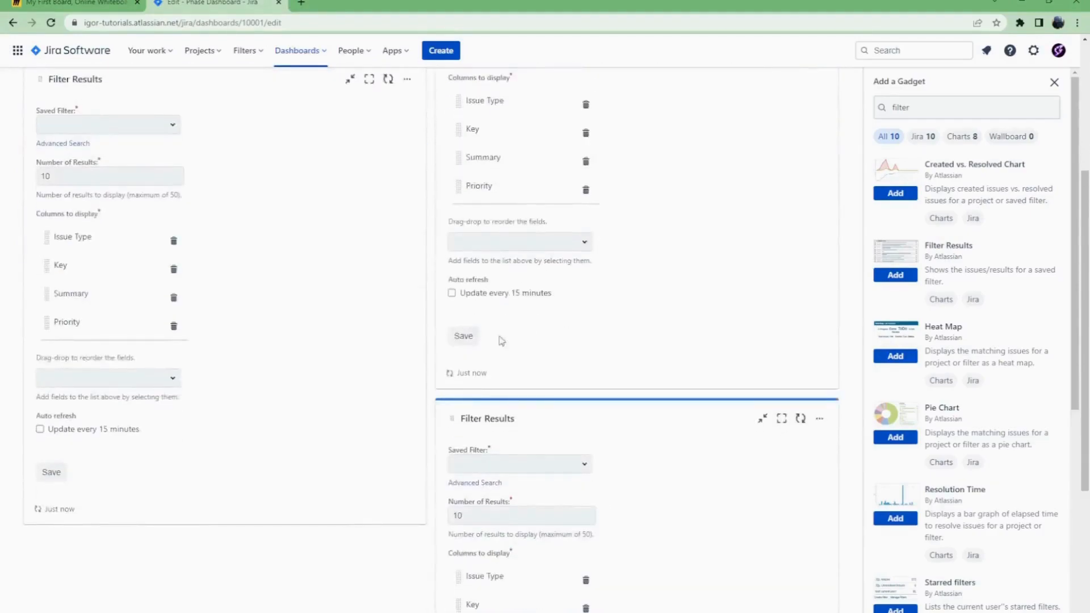
pyautogui.click(463, 338)
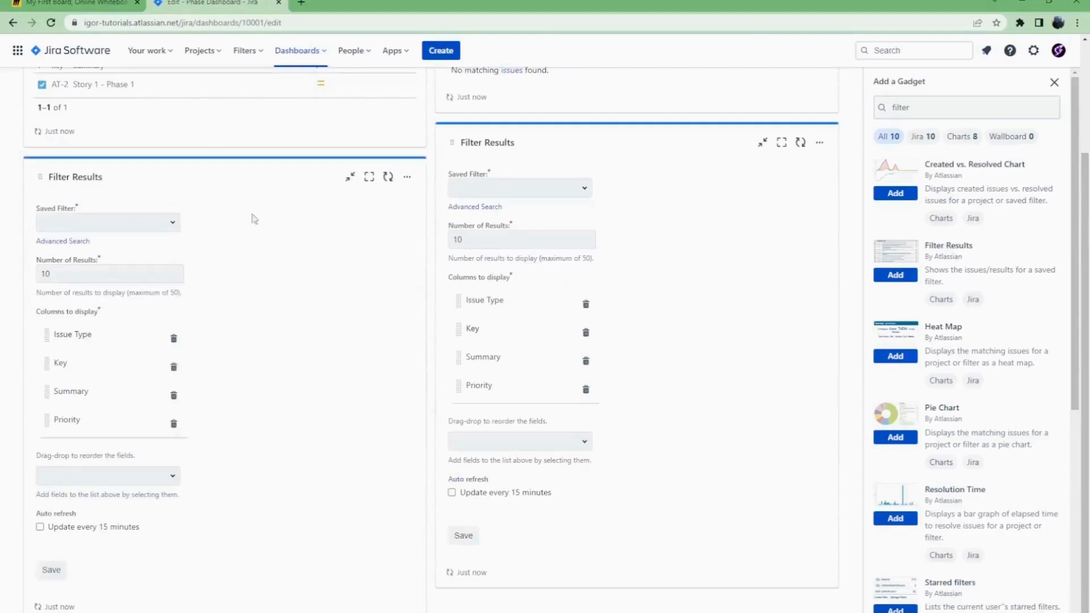
# - Assign Phase 3 Filter and Phase 4 Filter to the two remaining gadgets, save them, and finish editing the dashboard
pyautogui.click(142, 222)
pyautogui.click(88, 312)
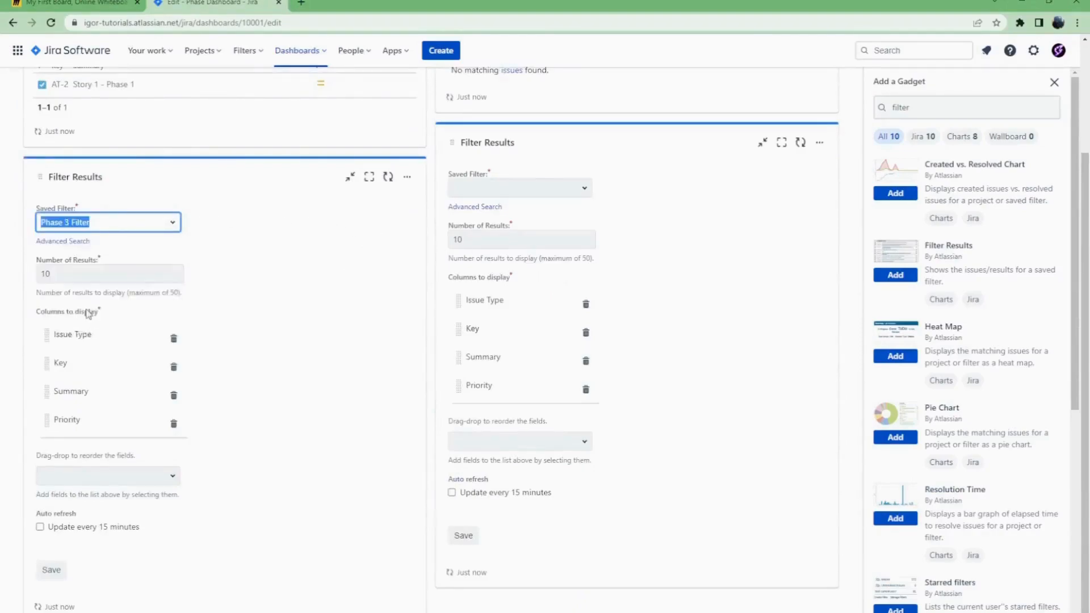
pyautogui.click(51, 570)
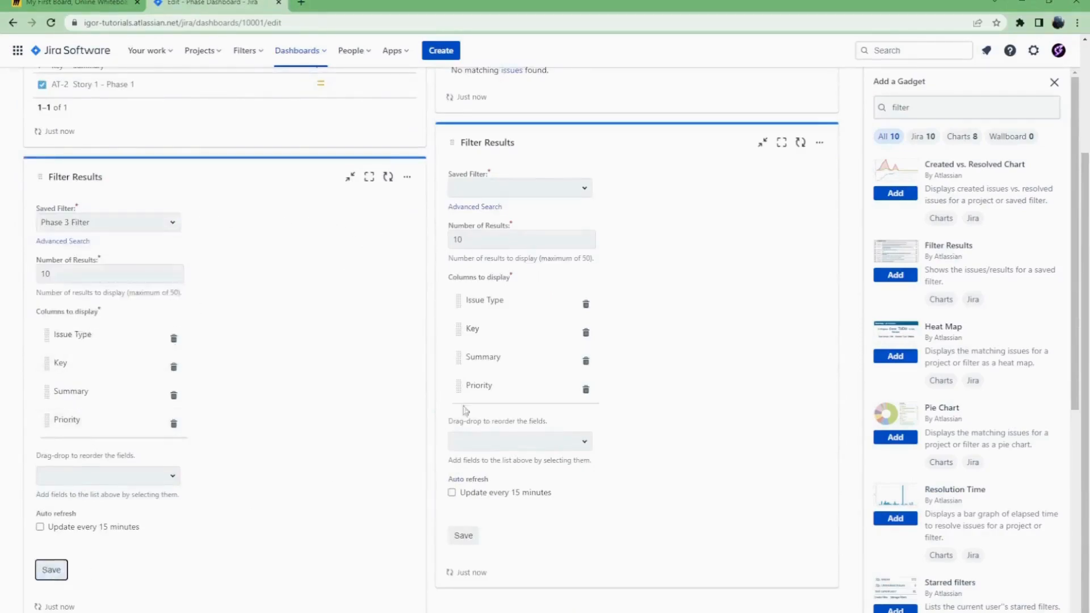
pyautogui.click(586, 226)
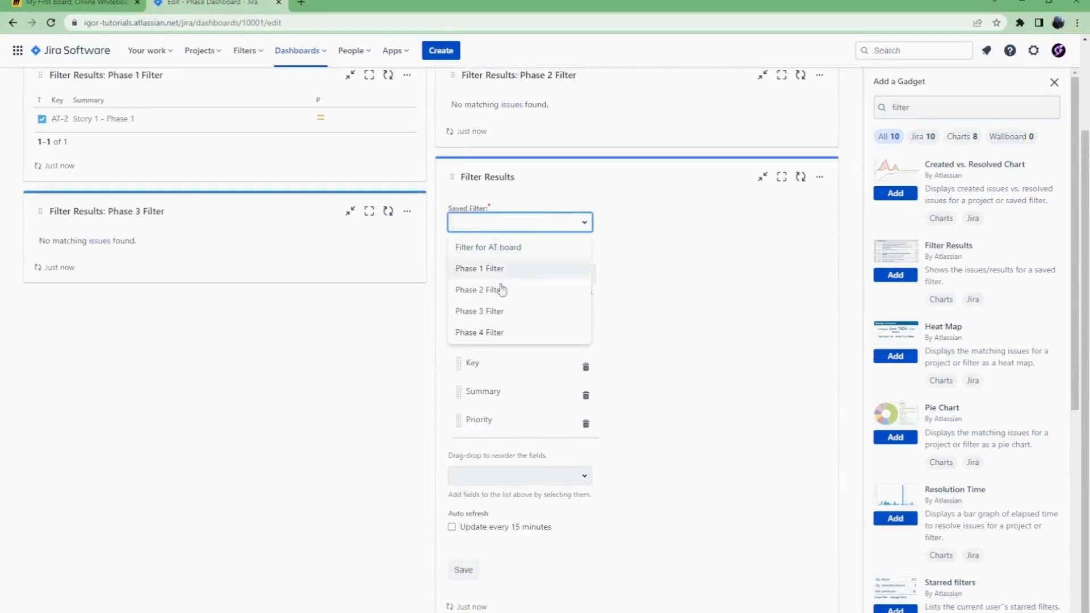
pyautogui.click(494, 332)
pyautogui.click(463, 577)
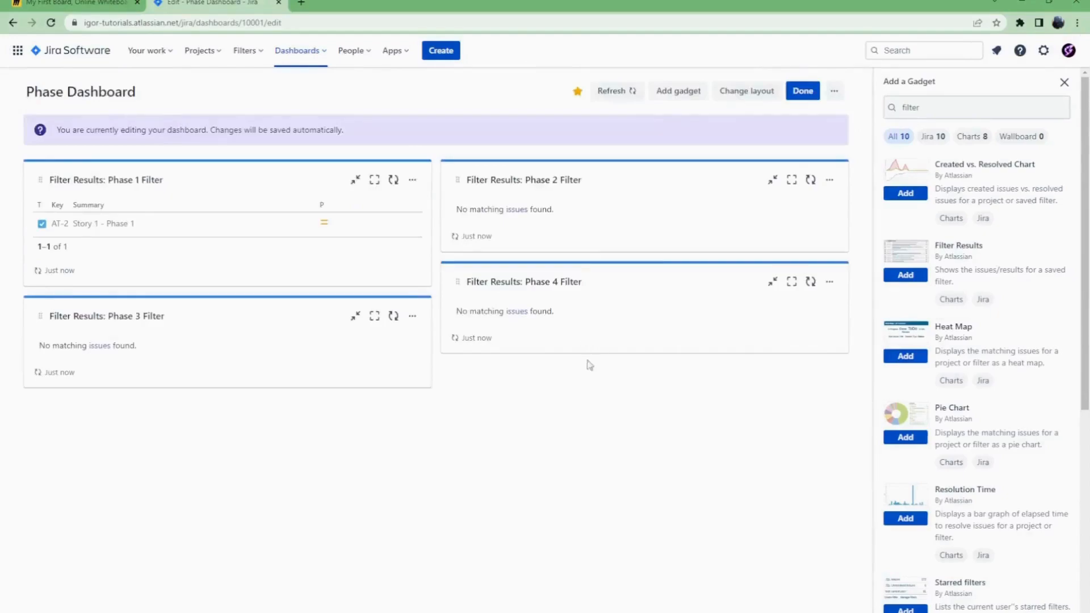
pyautogui.click(809, 92)
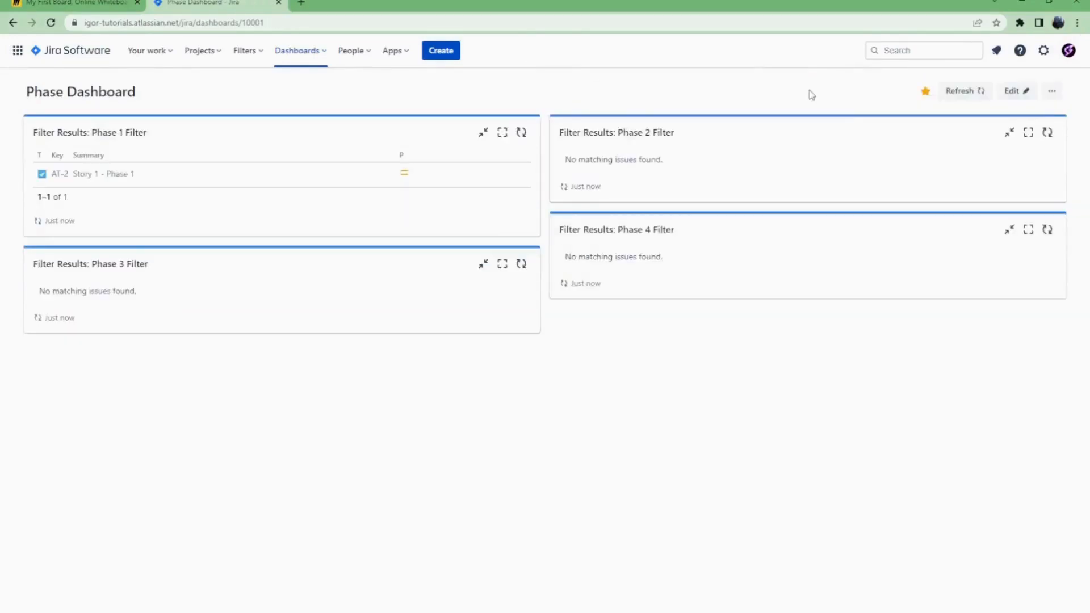
# - Create a story with the summary "Story 2" in Automations Tutorials, with the option to create another issue enabled
pyautogui.click(449, 54)
pyautogui.write('St')
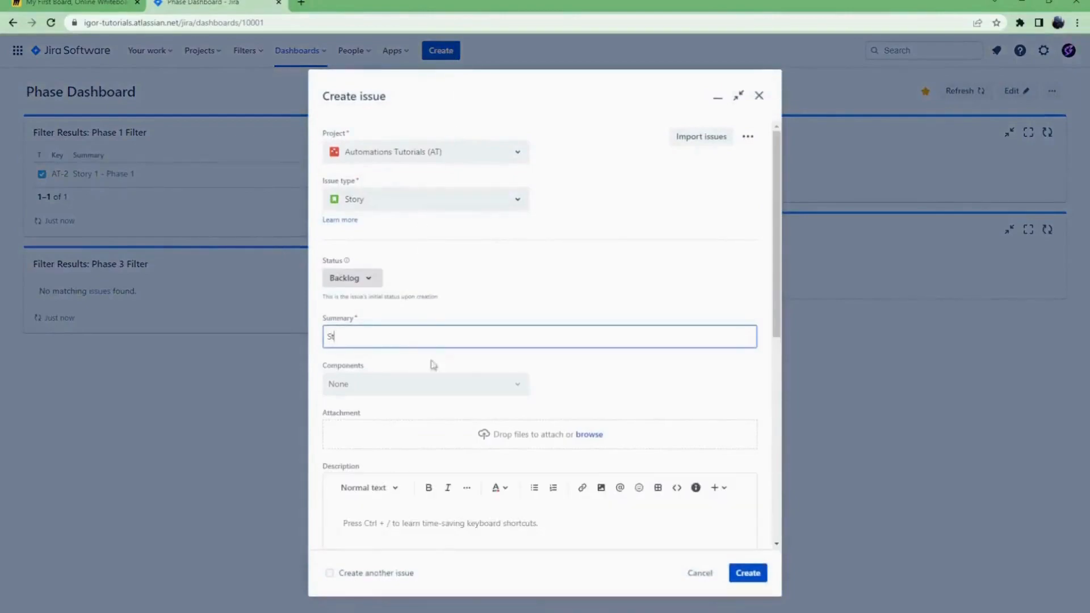
pyautogui.write('ory 2')
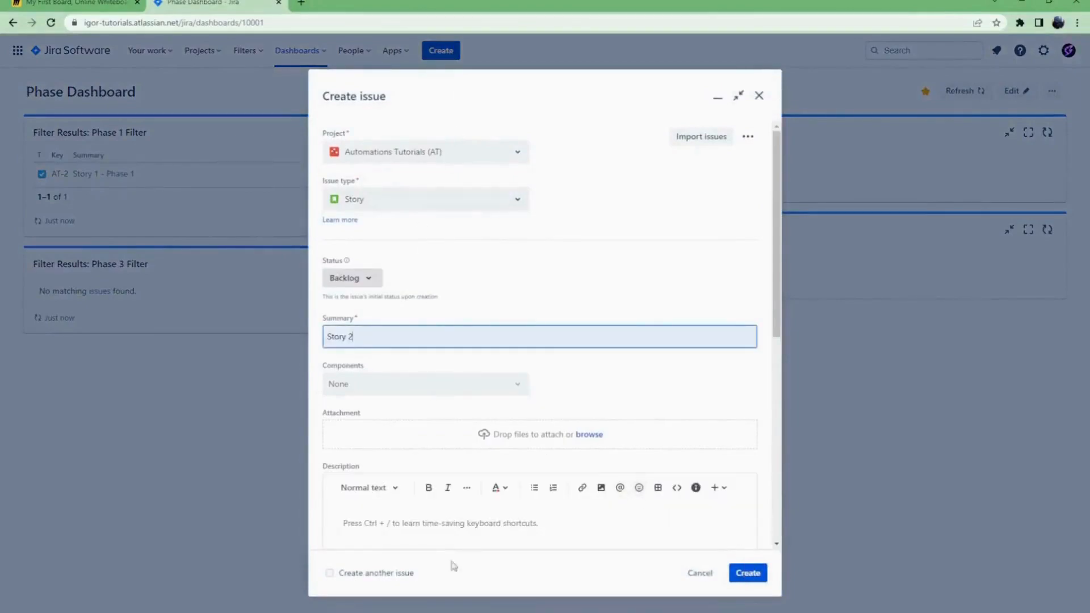
pyautogui.click(330, 573)
pyautogui.click(752, 581)
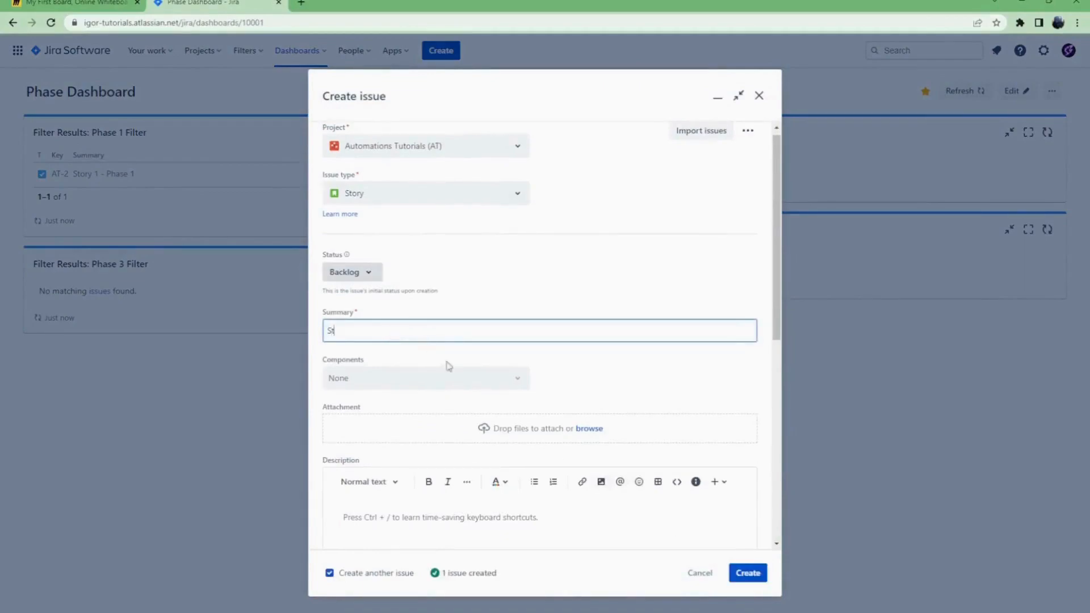
# - Create two more stories with the summaries "Story 3" and "Story 4"
pyautogui.write('St')
pyautogui.click(415, 404)
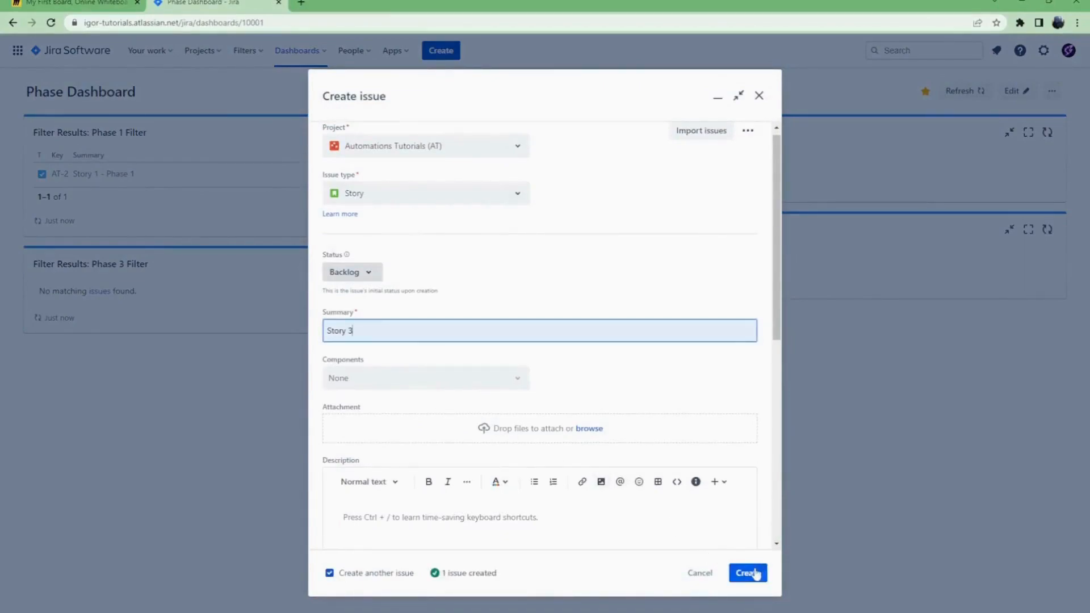
pyautogui.click(747, 572)
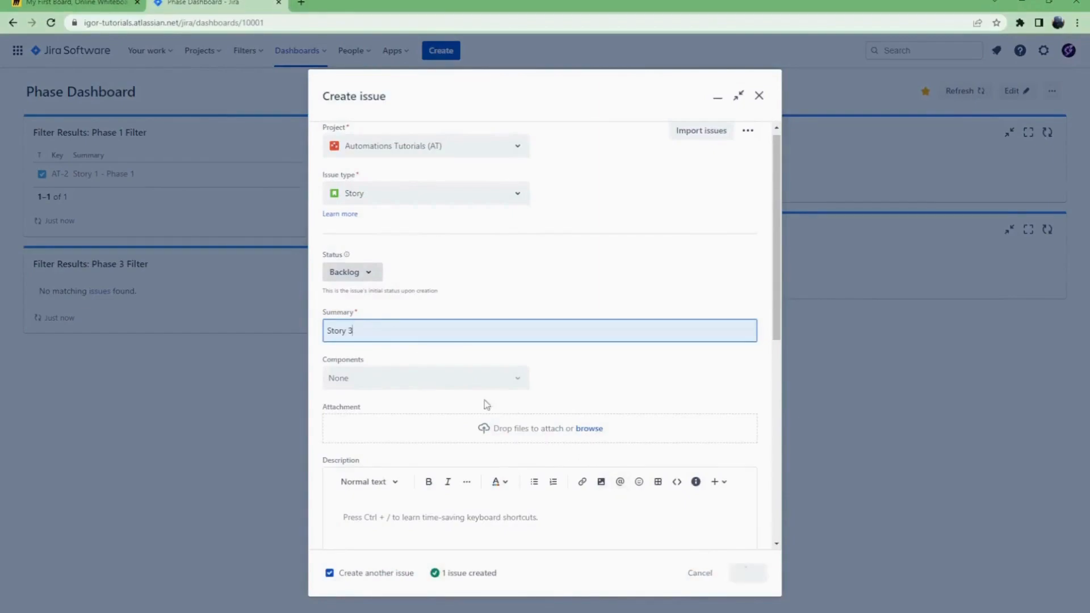
pyautogui.write('St')
pyautogui.click(417, 430)
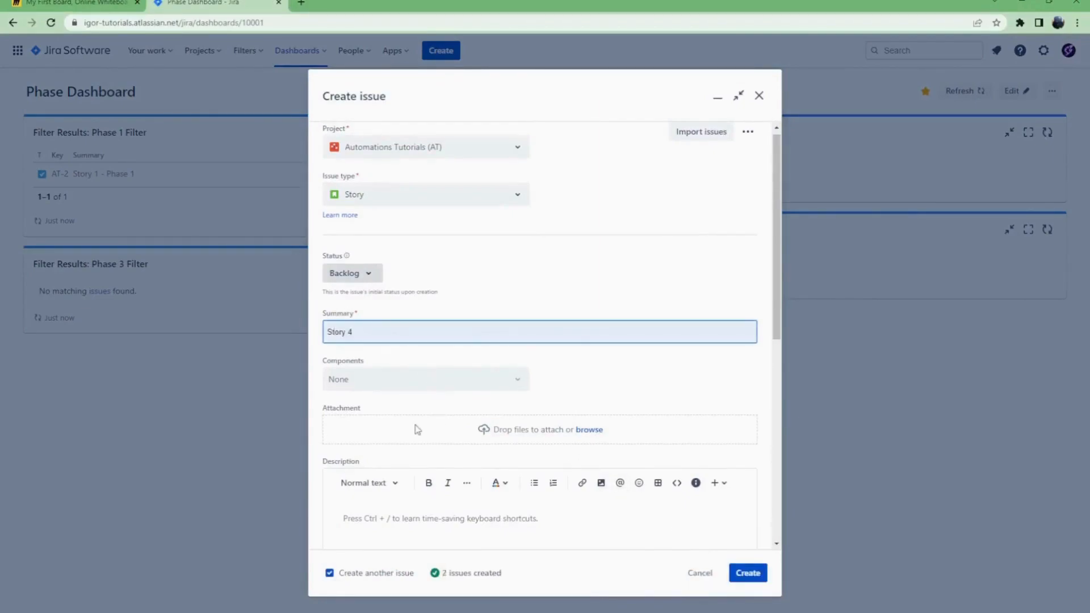
pyautogui.click(743, 573)
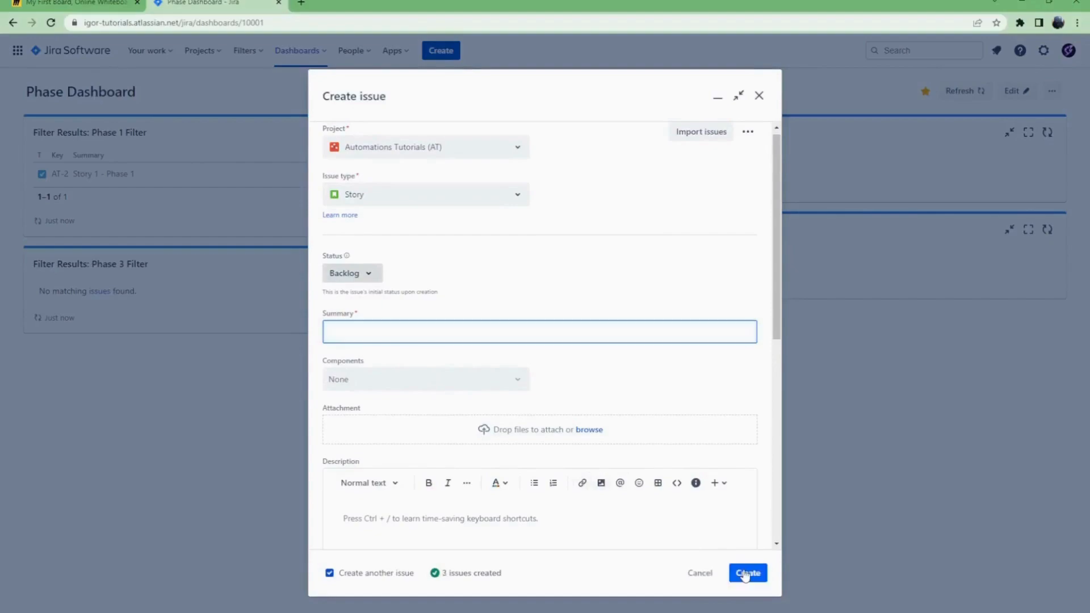
# - Create the stories "Story 5" and "Story 6", turning off the create-another option before the last one
pyautogui.write('St')
pyautogui.click(422, 377)
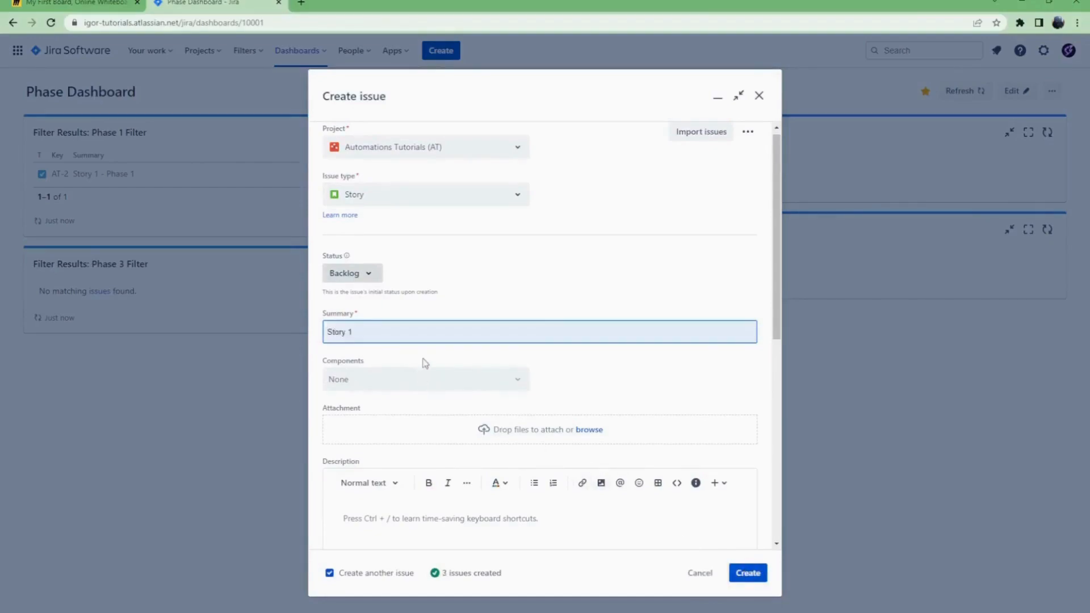
pyautogui.press('BackSpace')
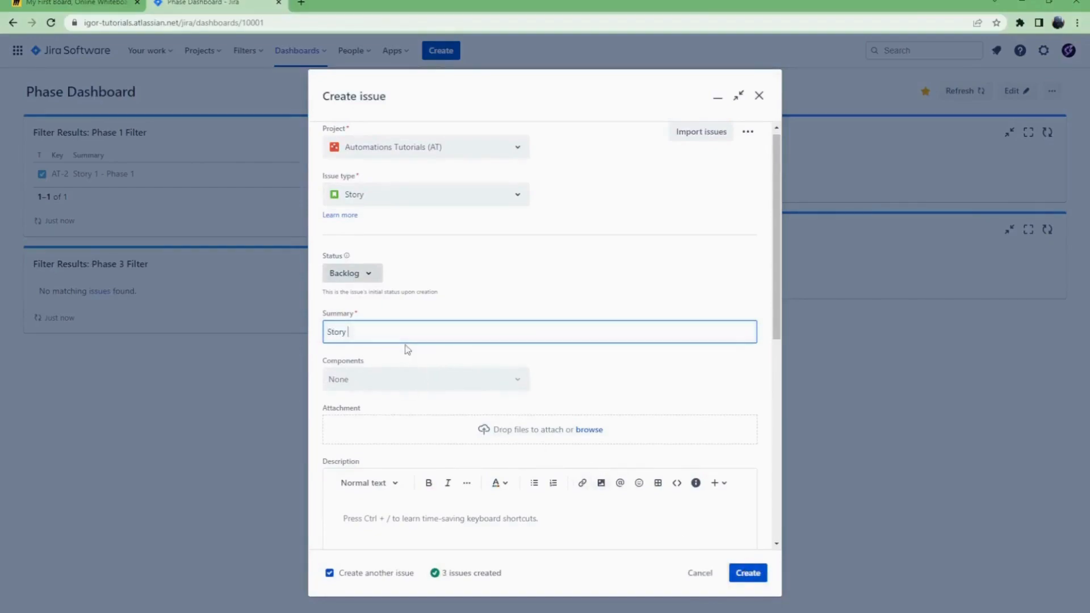
pyautogui.click(747, 573)
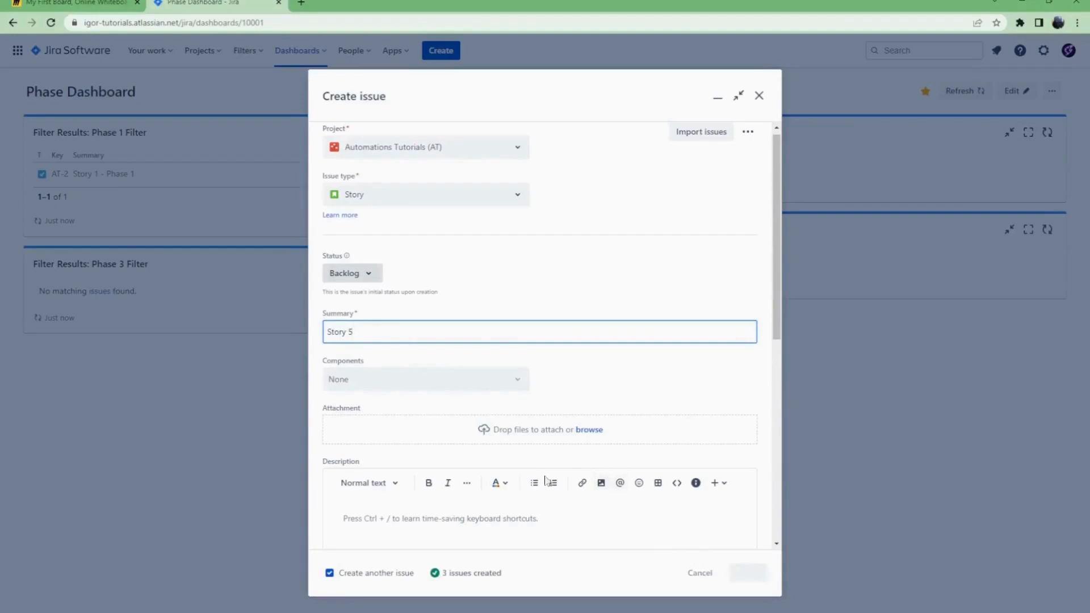
pyautogui.click(335, 575)
pyautogui.click(377, 331)
pyautogui.write('S')
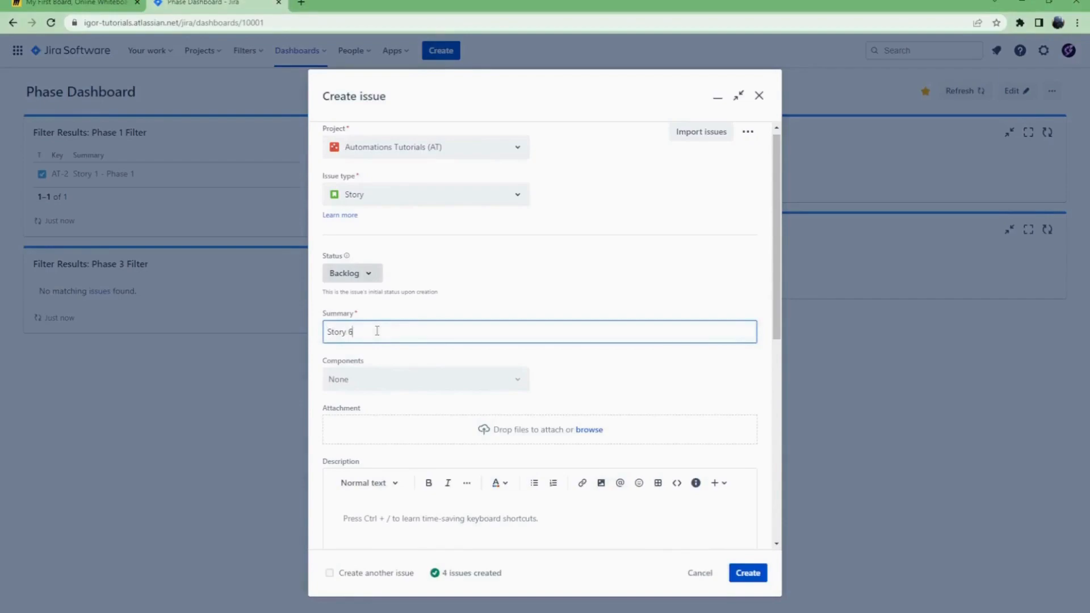
pyautogui.click(746, 575)
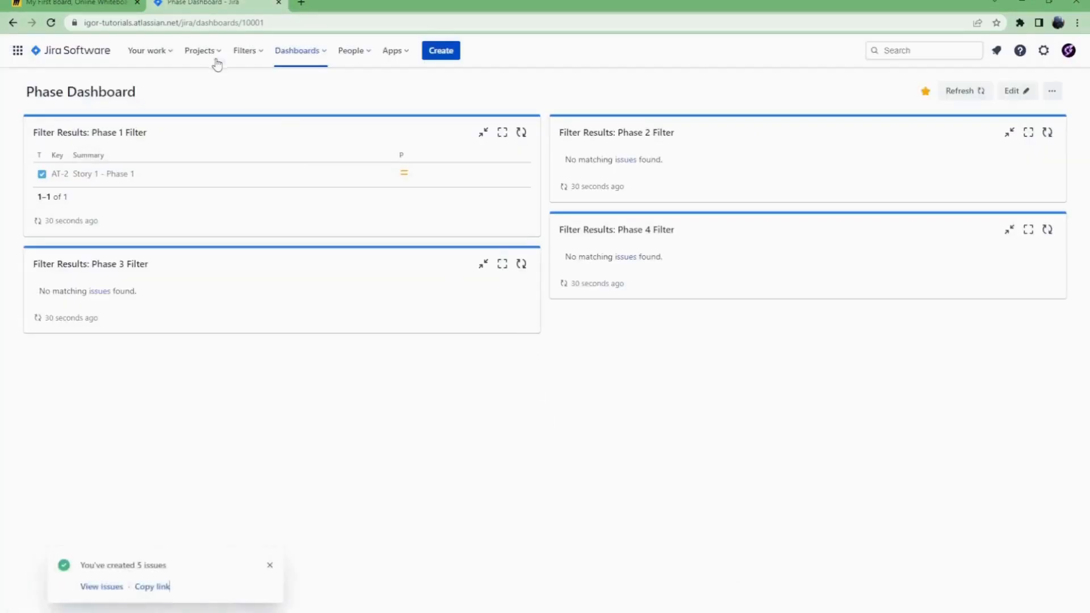
# - Open the Automations Tutorials board in a new tab, dismiss the Kanban backlog hint, and examine the phase tasks in the backlog
pyautogui.click(216, 57)
pyautogui.keyDown('ctrl'); pyautogui.click(233, 100); pyautogui.keyUp('ctrl')
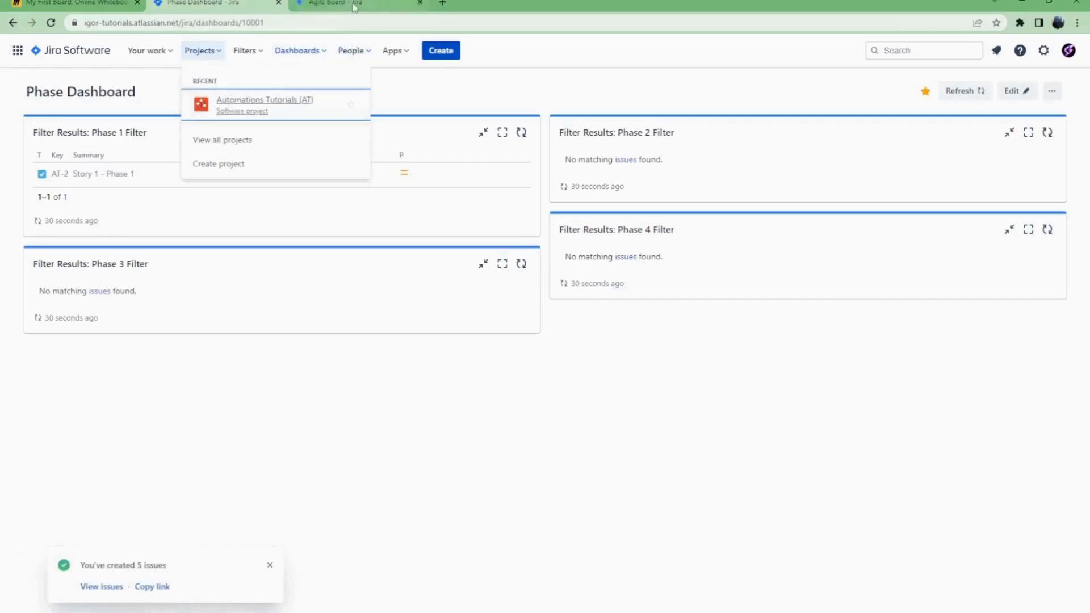
pyautogui.click(353, 7)
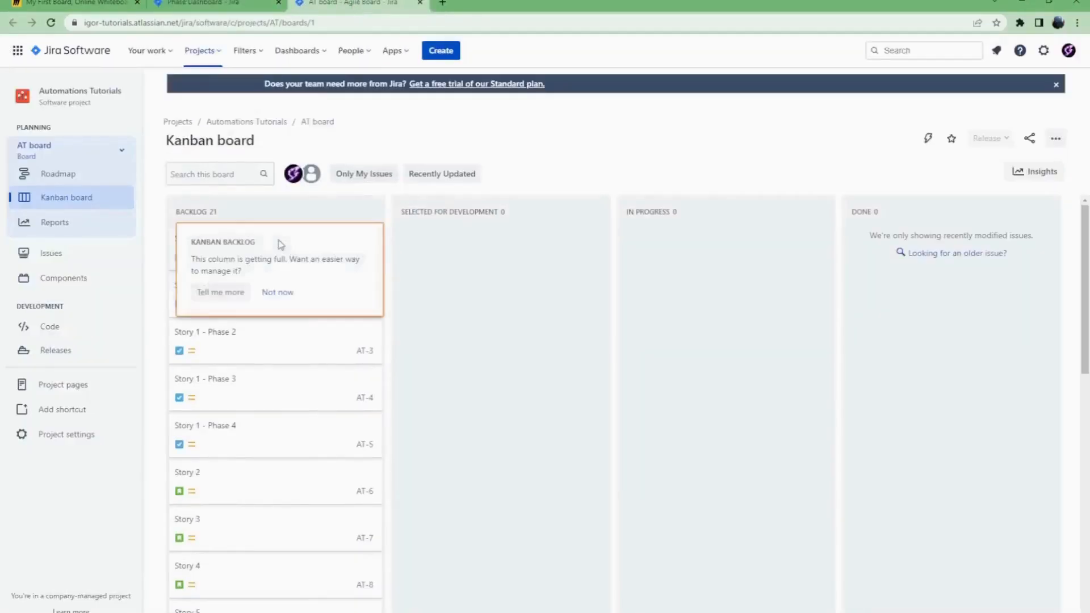
pyautogui.scroll(-10, 304, 343)
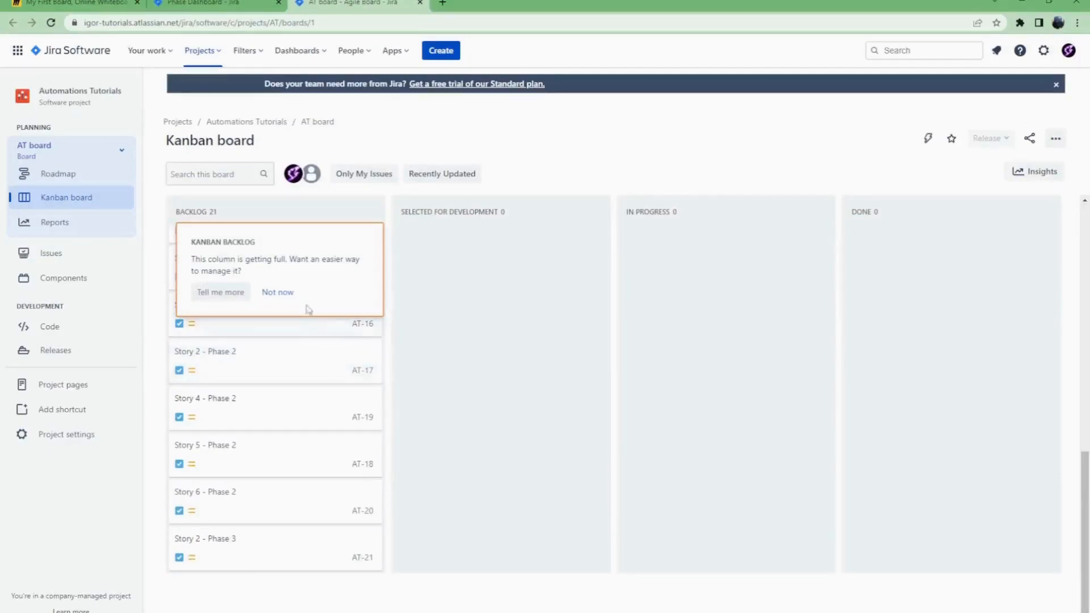
pyautogui.click(278, 293)
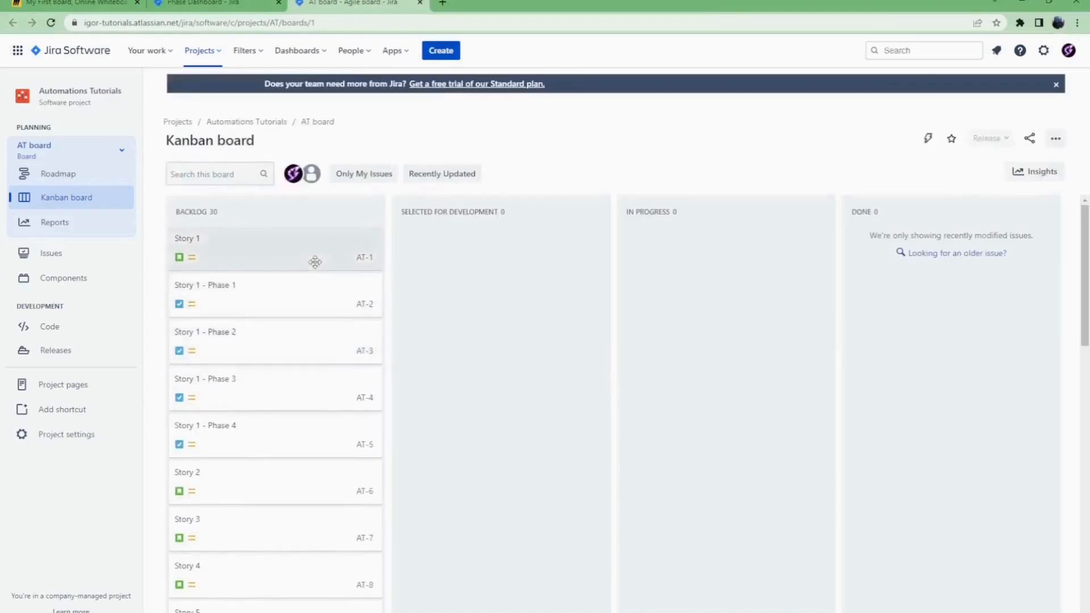
pyautogui.scroll(-8, 315, 262)
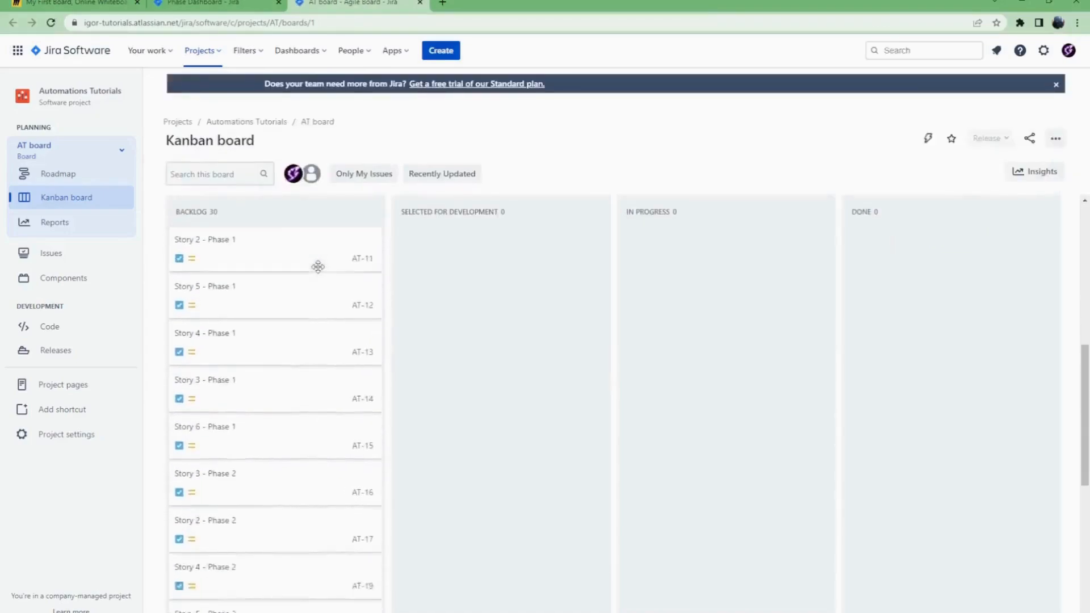
pyautogui.scroll(-10, 318, 267)
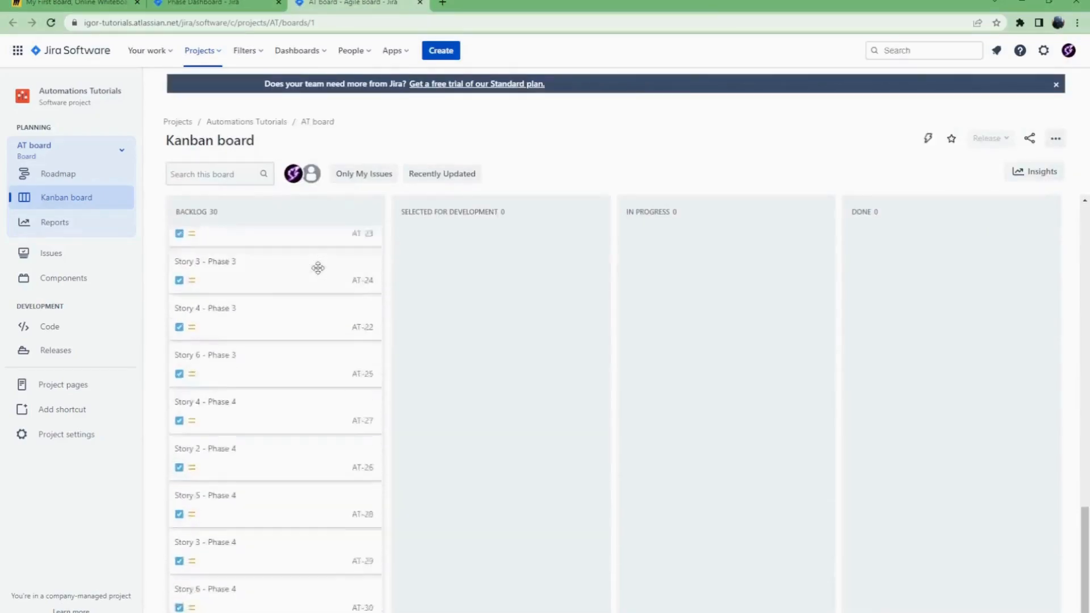
pyautogui.scroll(-1, 317, 284)
# - Return to the Phase Dashboard, refresh the Phase 1 Filter gadget, and open the Story 3 - Phase 1 task in a new tab
pyautogui.click(202, 3)
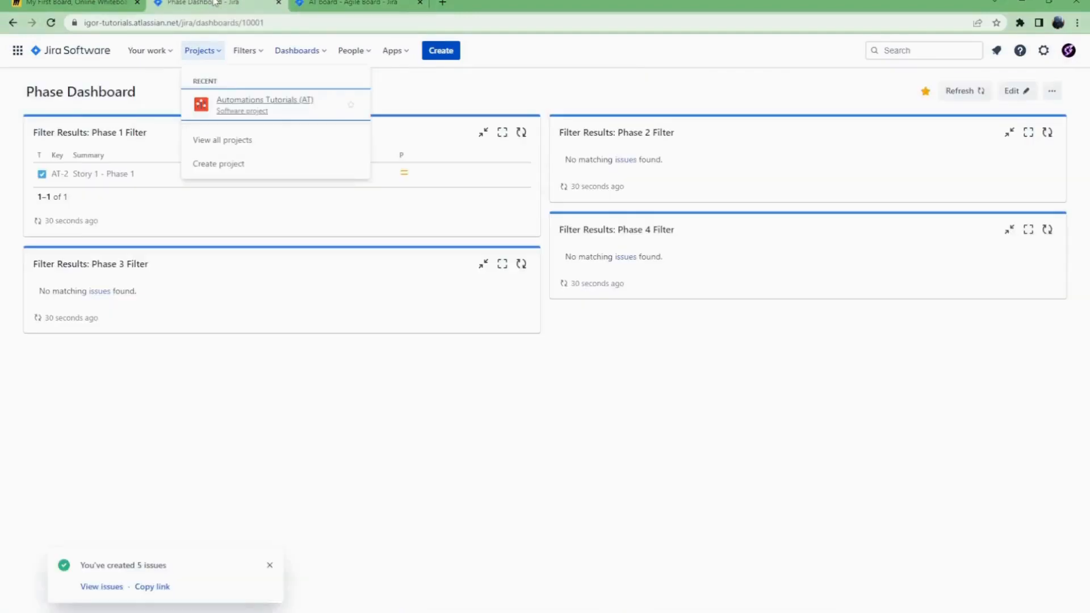
pyautogui.click(521, 132)
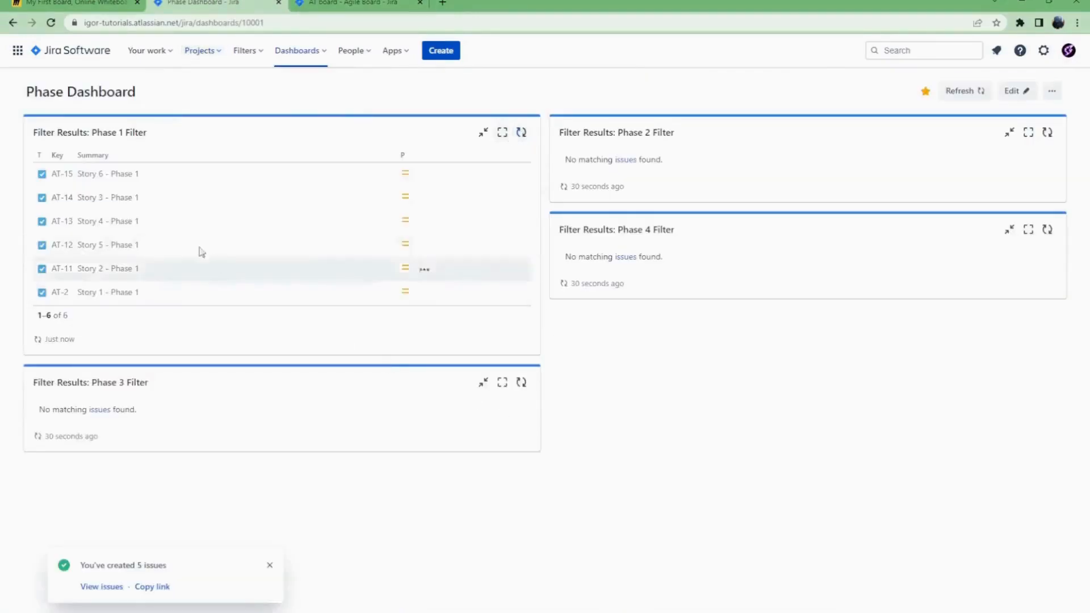
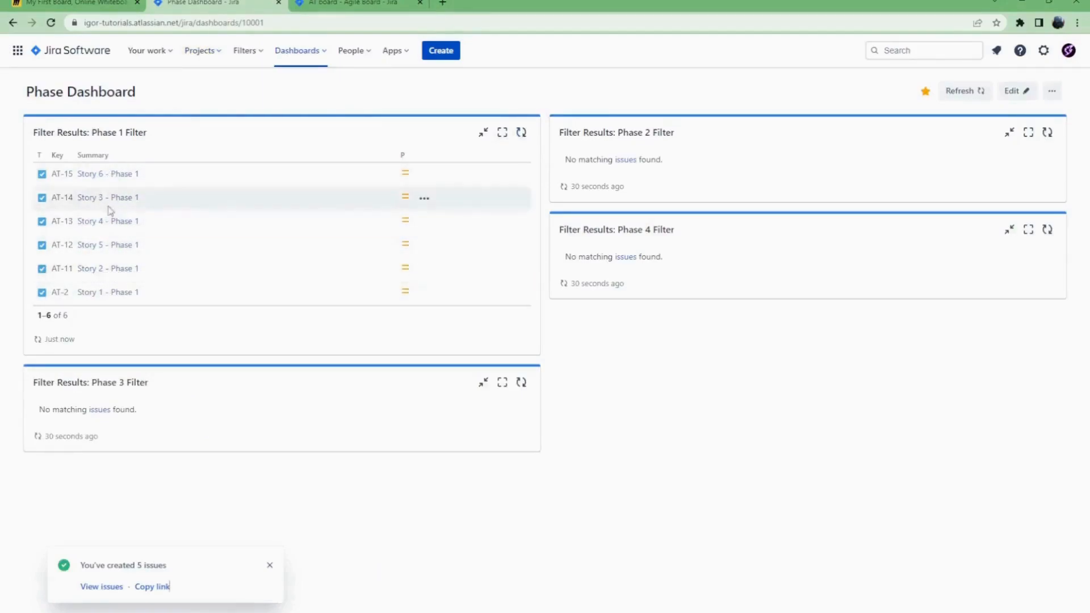
pyautogui.keyDown('ctrl'); pyautogui.click(89, 199); pyautogui.keyUp('ctrl')
pyautogui.click(467, 7)
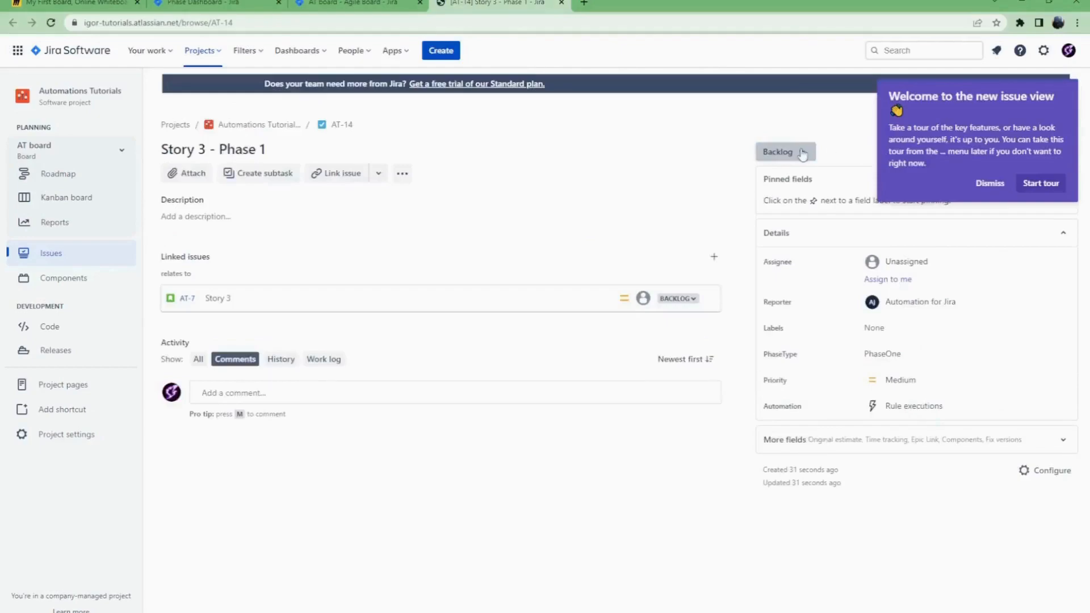
# - Dismiss the new issue view welcome and the trial banner, and set the Story 3 - Phase 1 task's status to Done
pyautogui.click(990, 184)
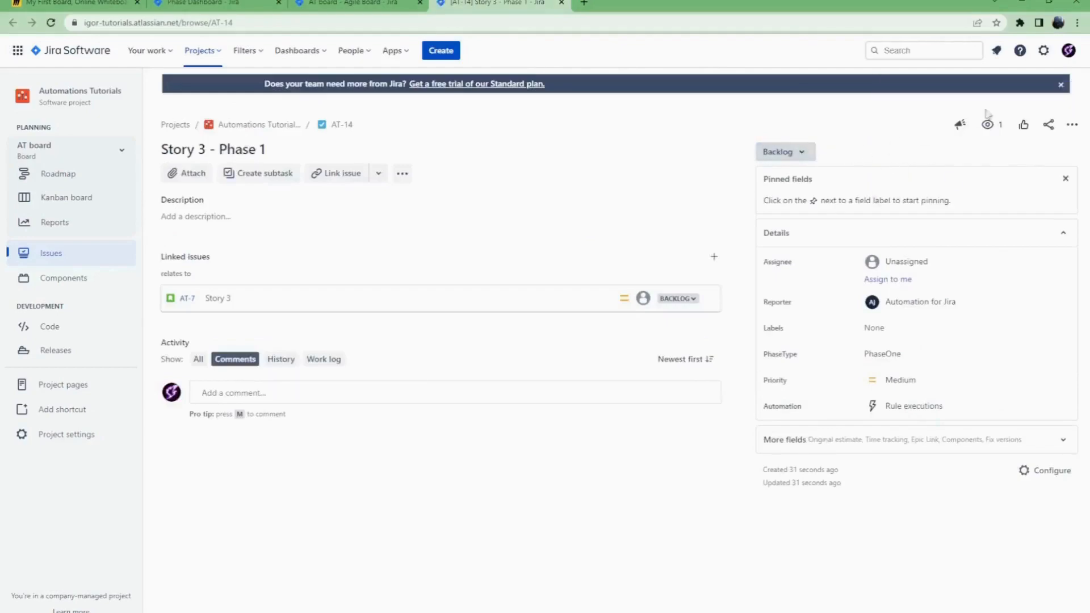
pyautogui.click(1060, 86)
pyautogui.click(798, 118)
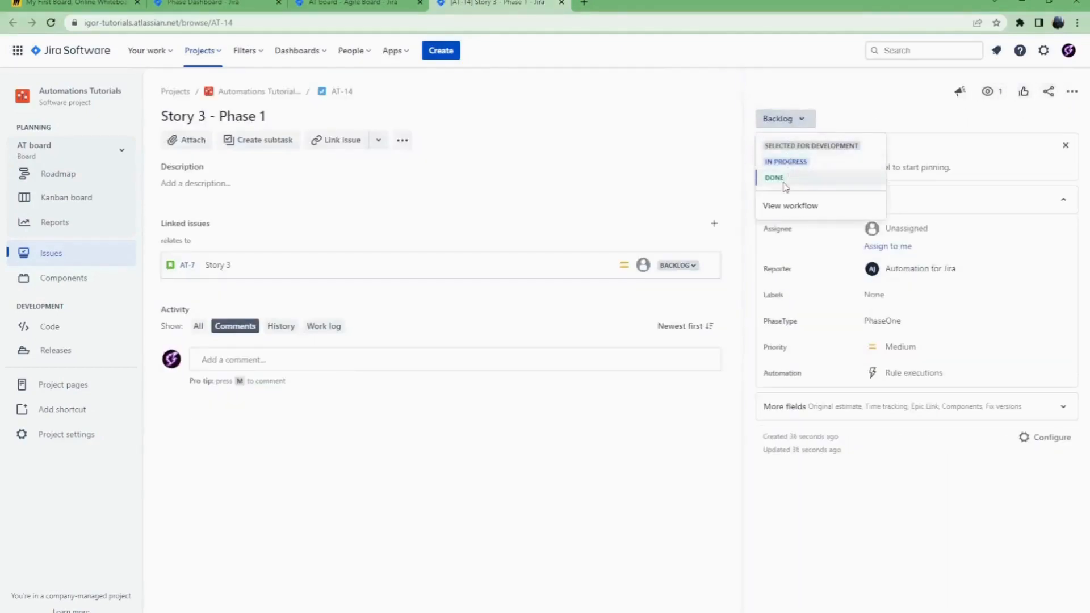
pyautogui.click(785, 182)
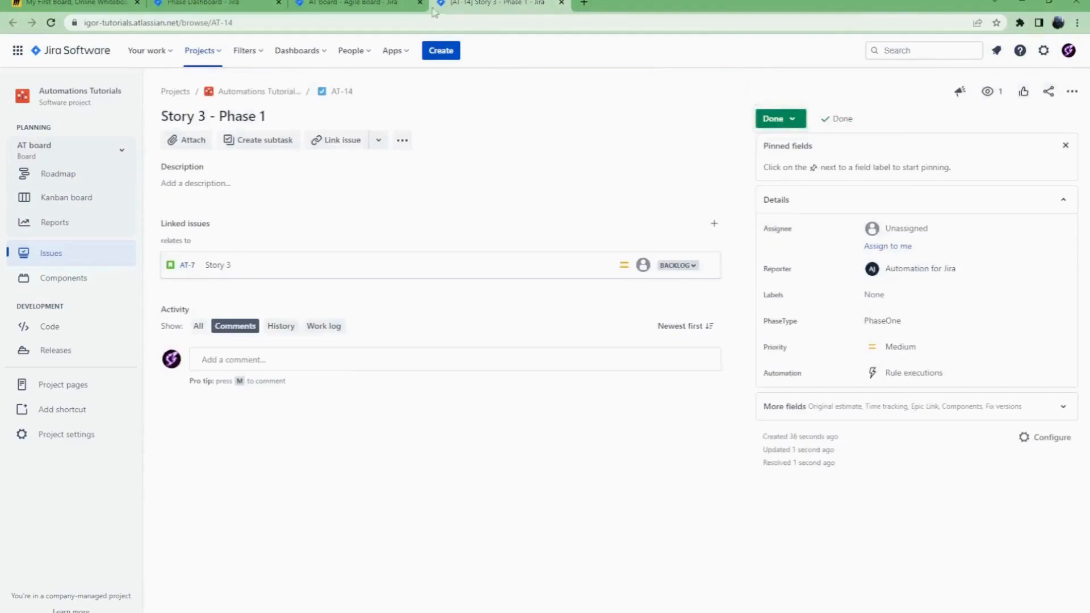
# - Return to the Phase Dashboard and refresh the Phase 1 Filter and Phase 2 Filter gadgets to check where Story 3 is listed
pyautogui.click(357, 3)
pyautogui.click(250, 4)
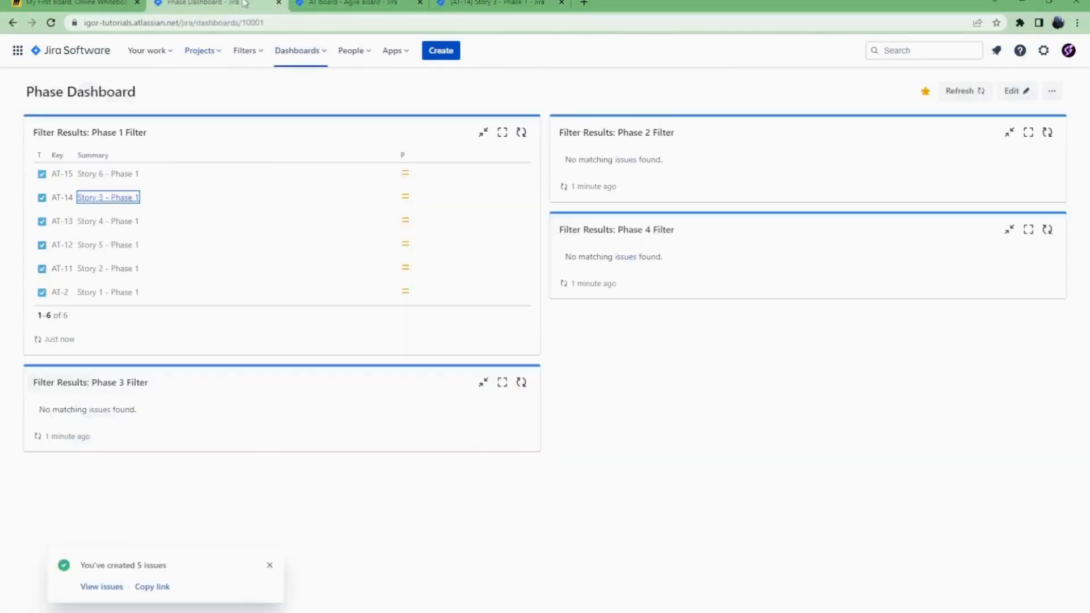
pyautogui.click(520, 131)
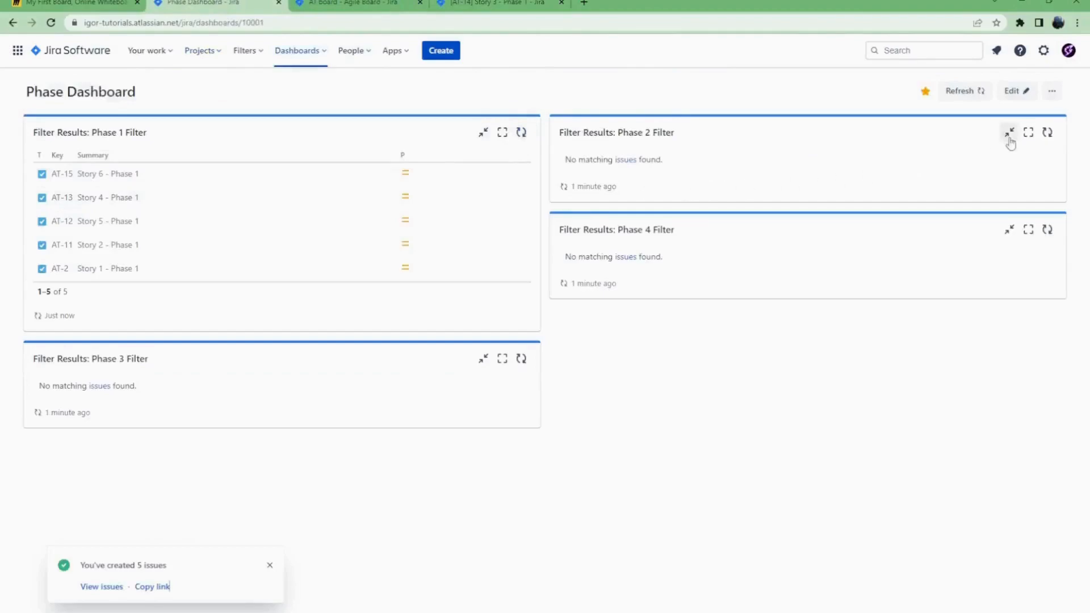
pyautogui.click(1047, 133)
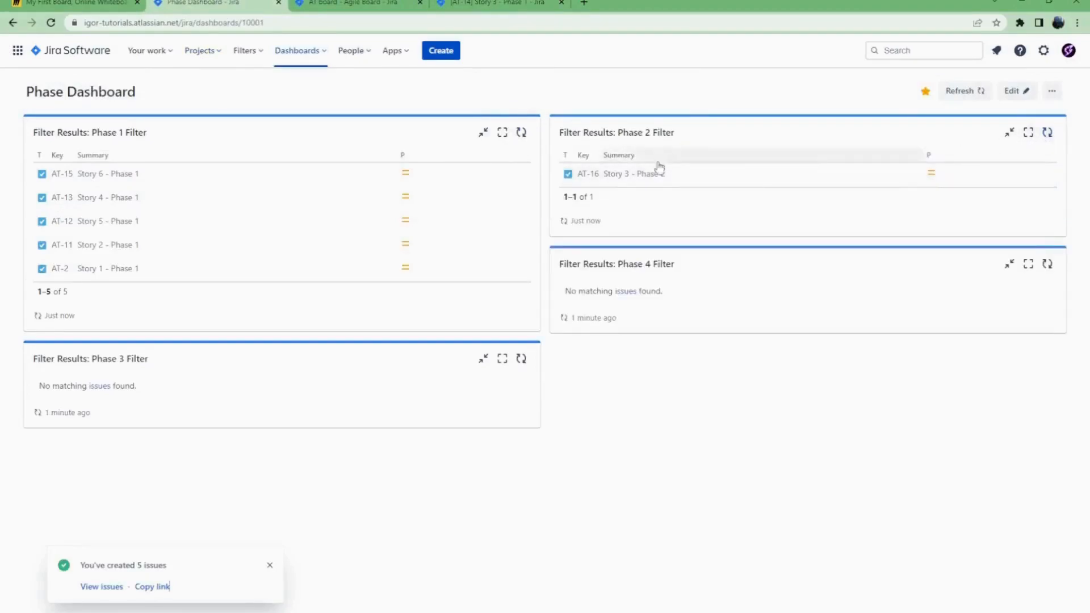
# - Open the Story 4 - Phase 1 task in a new tab, dismiss the field groups notice, and set its status to Done
pyautogui.keyDown('ctrl'); pyautogui.click(93, 198); pyautogui.keyUp('ctrl')
pyautogui.click(622, 4)
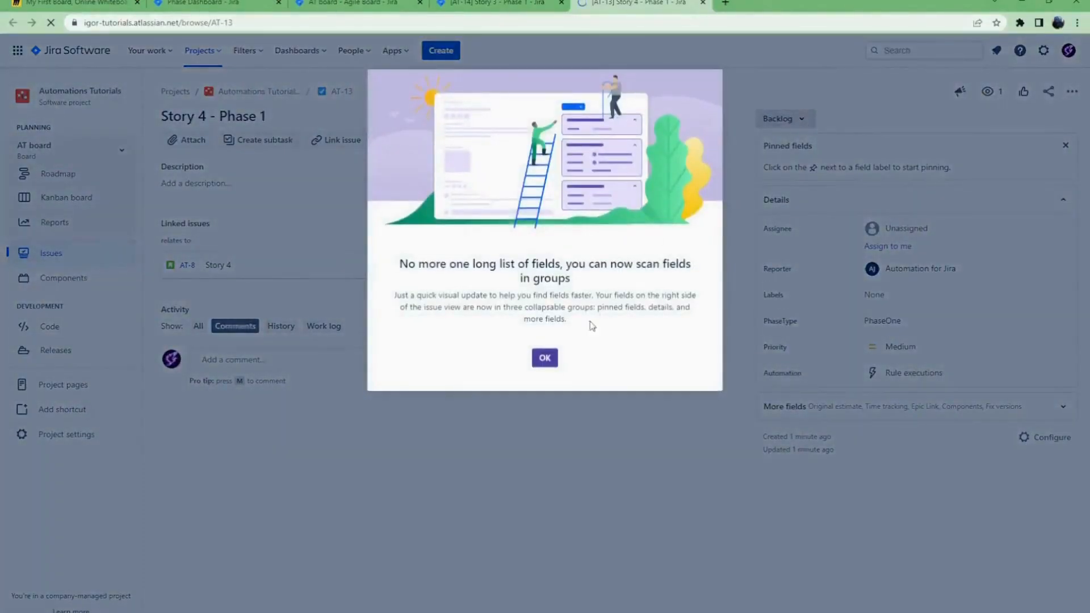
pyautogui.click(551, 360)
pyautogui.click(802, 121)
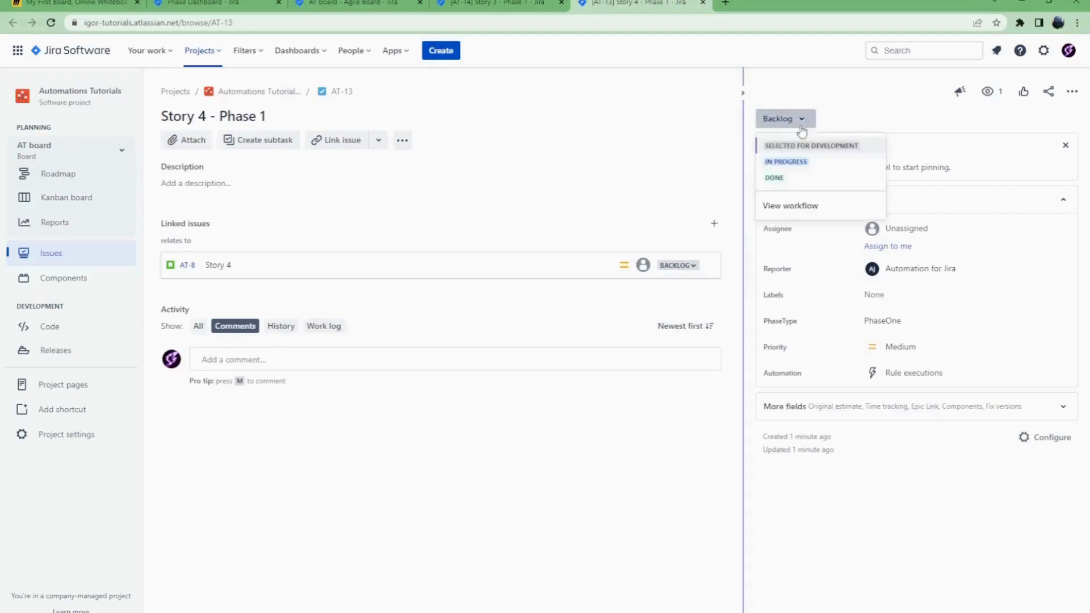
pyautogui.click(775, 178)
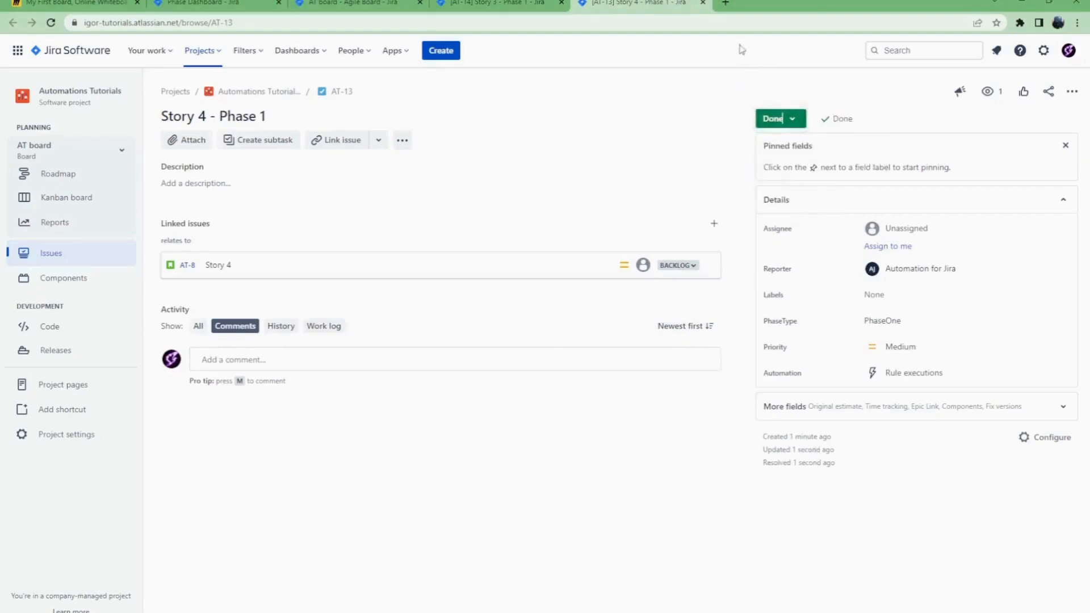
# - Close both issue tabs and the board tab, and refresh the Phase 1 Filter and Phase 2 Filter gadgets on the Phase Dashboard
pyautogui.click(704, 4)
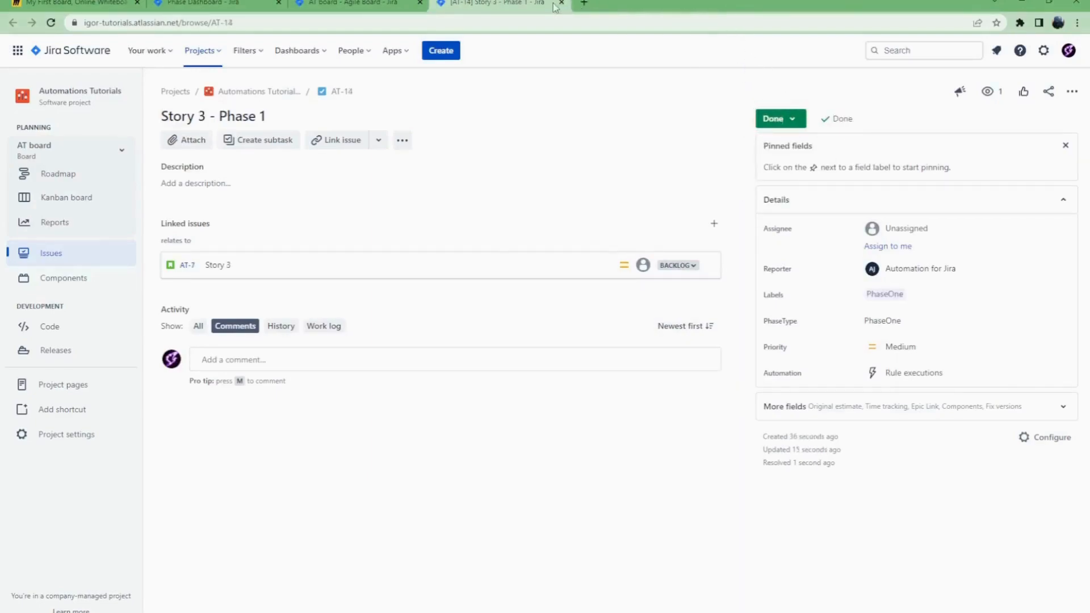
pyautogui.click(562, 2)
pyautogui.click(420, 3)
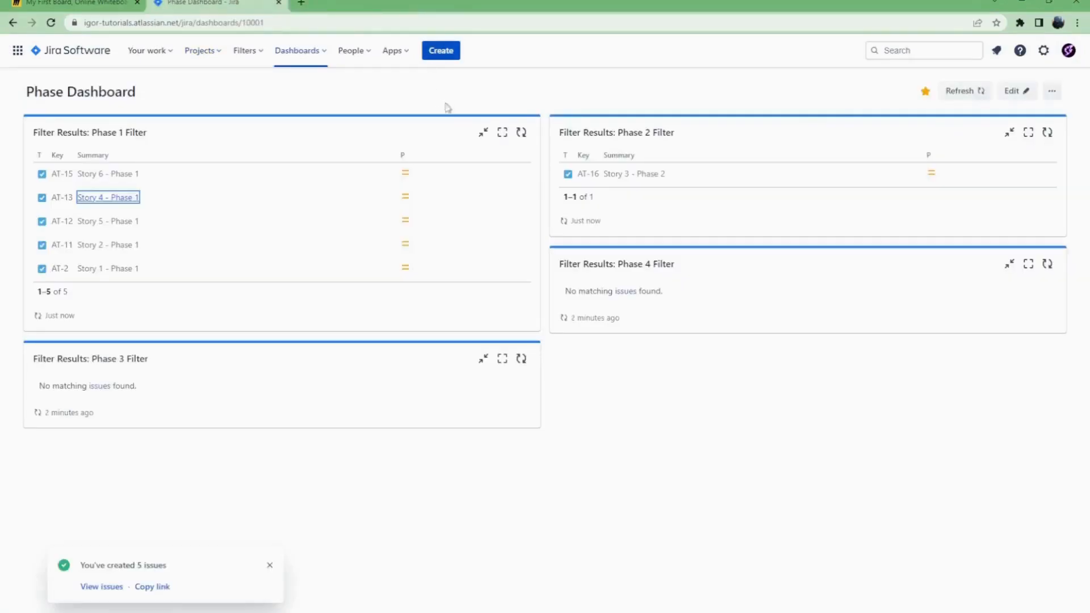
pyautogui.click(522, 132)
pyautogui.click(1047, 132)
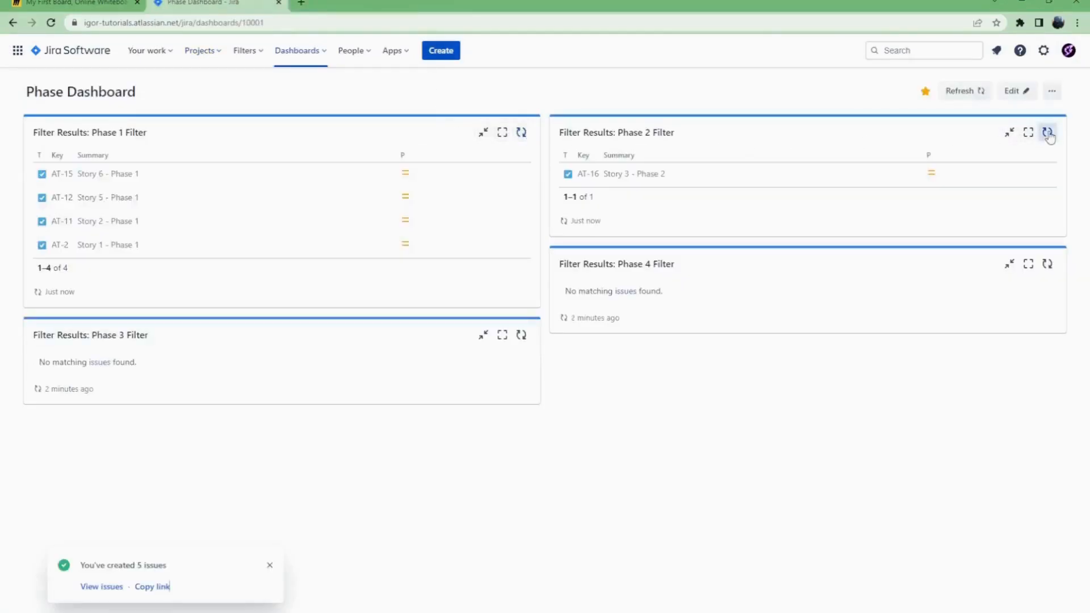
# - Open the Story 4 - Phase 2 task from the Phase 2 Filter gadget in a new tab and set its status to Done
pyautogui.click(633, 179)
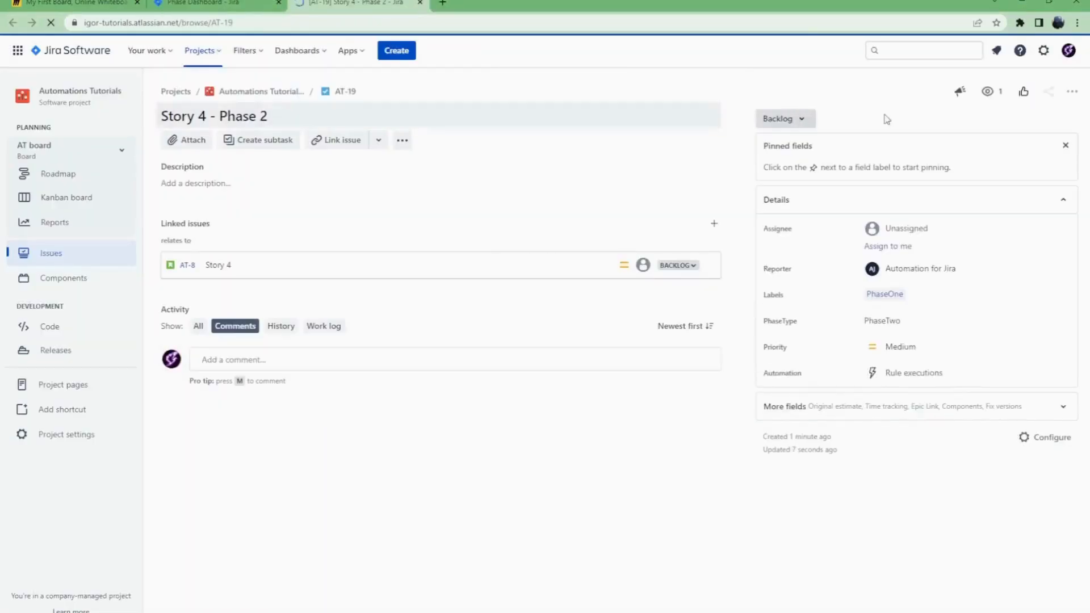
pyautogui.click(807, 118)
pyautogui.click(784, 180)
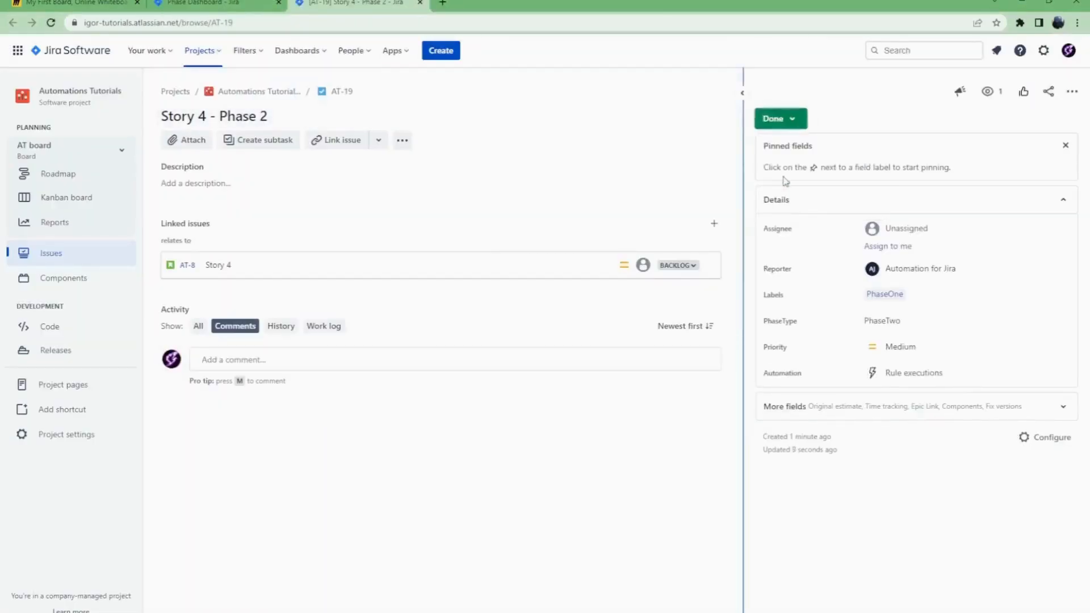
# - Close the Story 4 - Phase 2 tab and refresh the dashboard's Phase 2 Filter and Phase 3 Filter gadgets
pyautogui.click(420, 4)
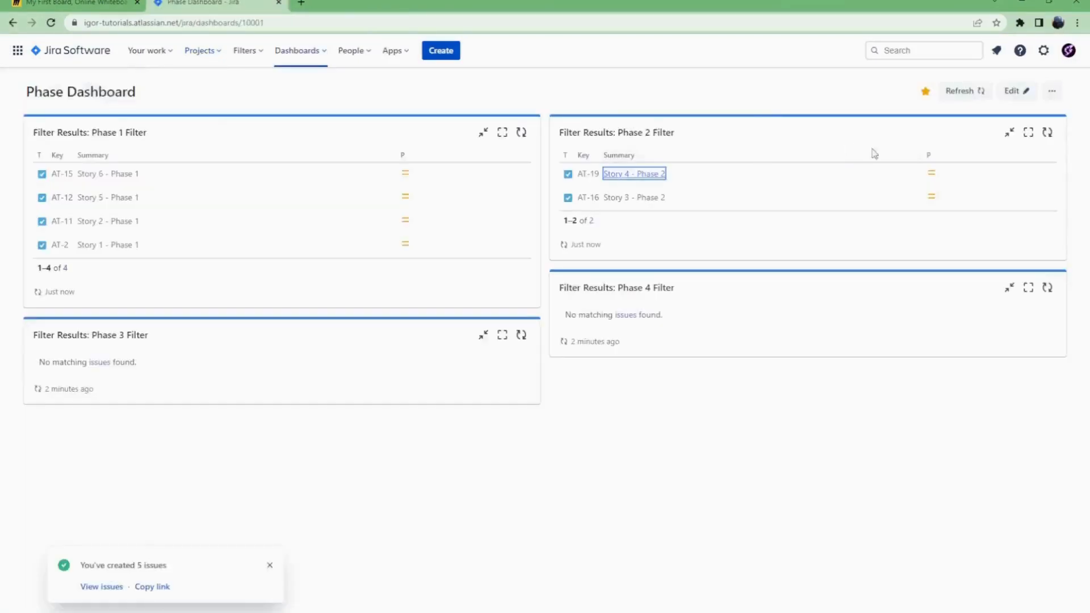
pyautogui.click(1047, 132)
pyautogui.click(521, 335)
pyautogui.click(521, 335)
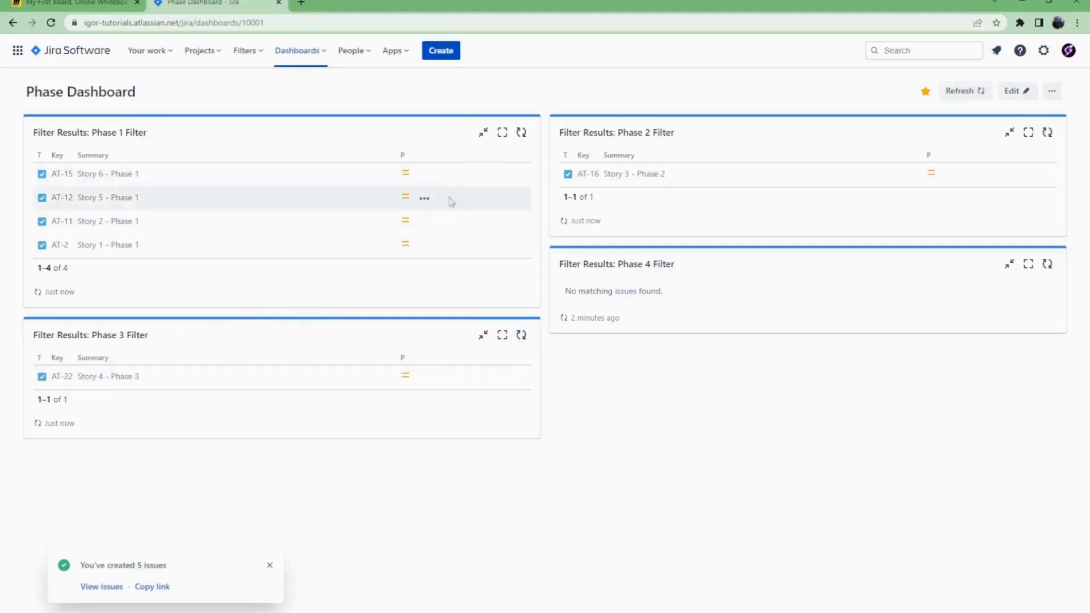
# - Open the Story 4 - Phase 3 task from the Phase 3 Filter gadget in a new tab and set its status to Done
pyautogui.click(96, 378)
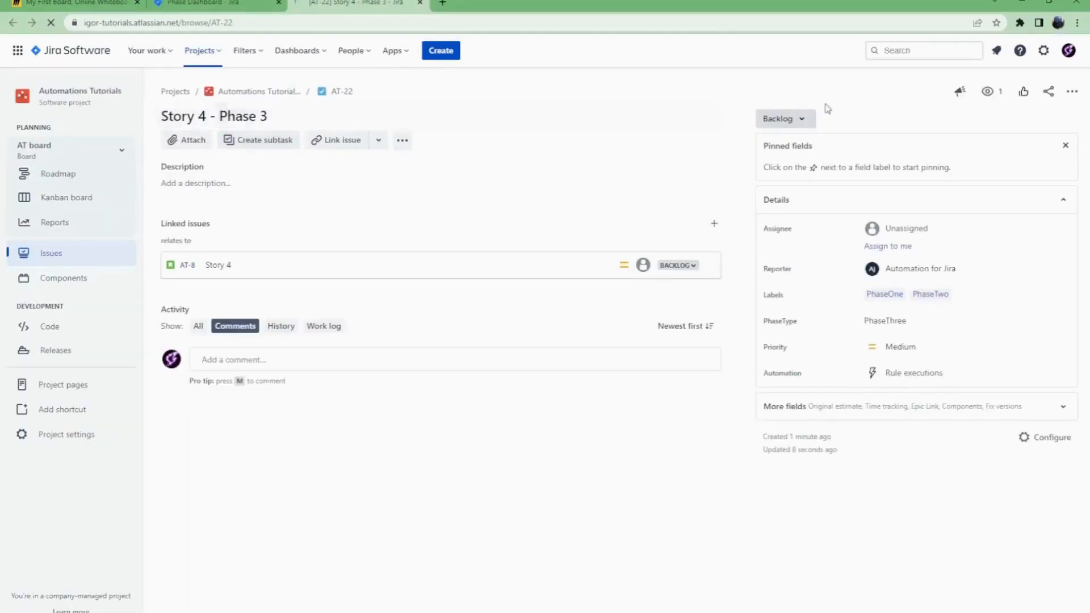
pyautogui.click(784, 119)
pyautogui.click(787, 181)
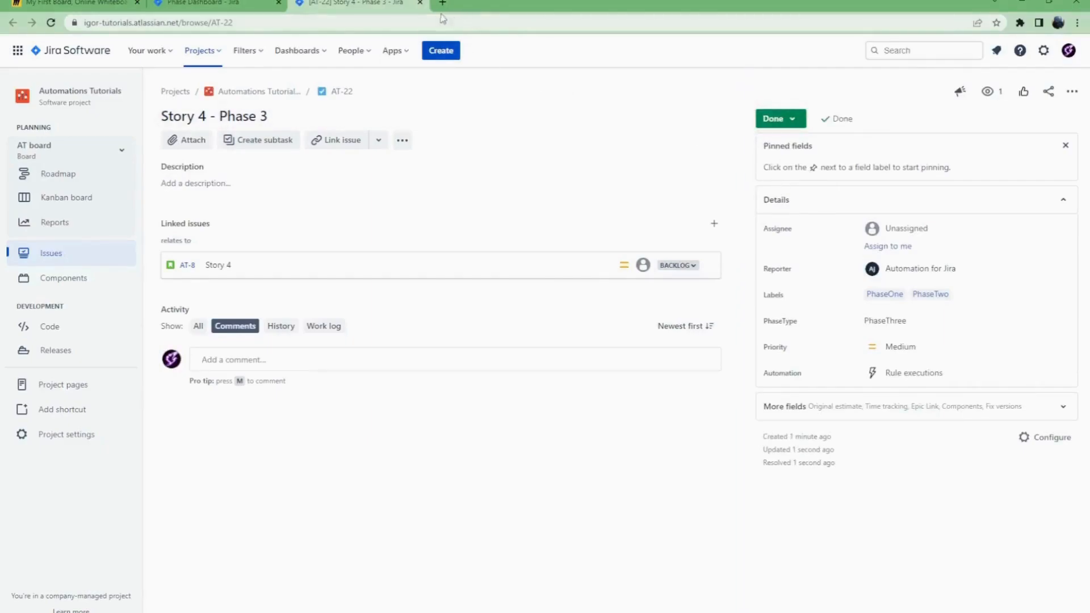
# - Close the Story 4 - Phase 3 tab and refresh the dashboard's Phase 3 Filter and Phase 4 Filter gadgets
pyautogui.click(419, 4)
pyautogui.click(521, 335)
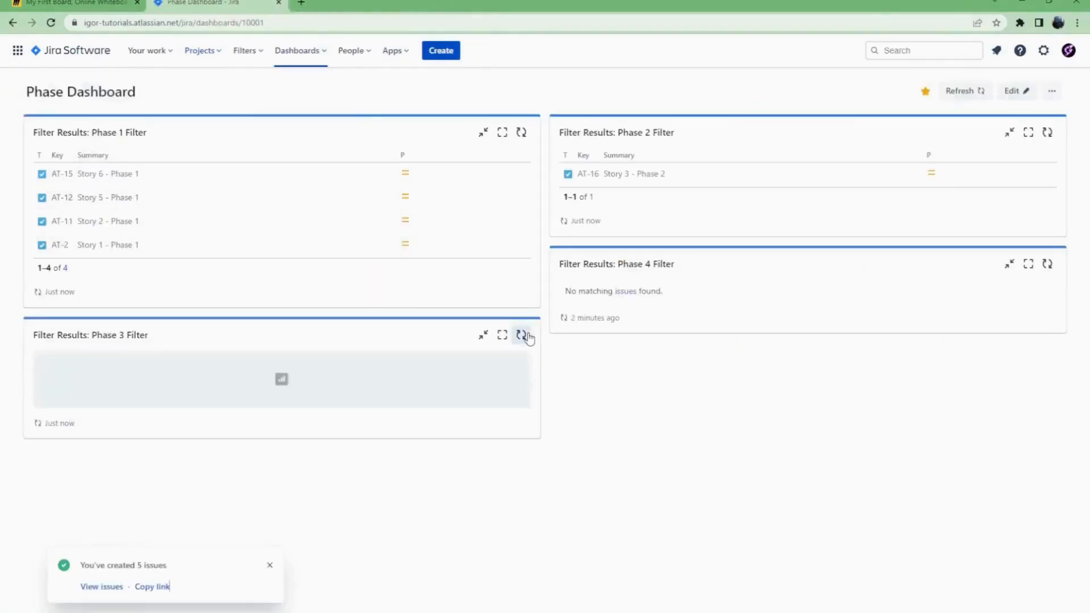
pyautogui.click(1047, 264)
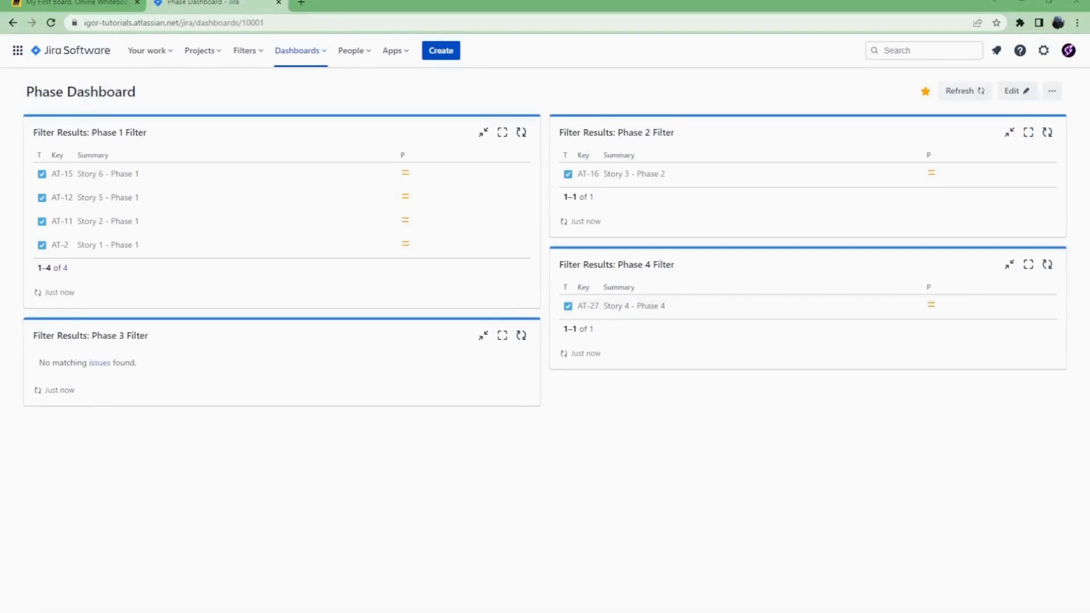
# - Run the query "PhaseType[Dropdown]"= PhaseFour AND issueFunction in linkedIssuesOf("issuetype= Story AND labels = PhaseThree") in ScriptRunner Enhanced Search
pyautogui.click(403, 59)
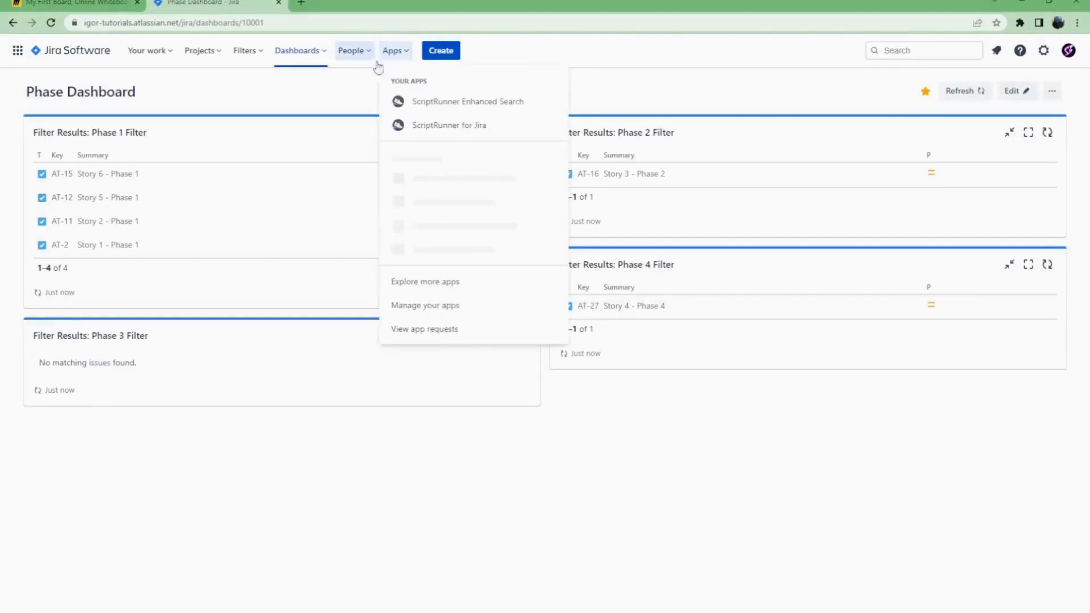
pyautogui.click(467, 102)
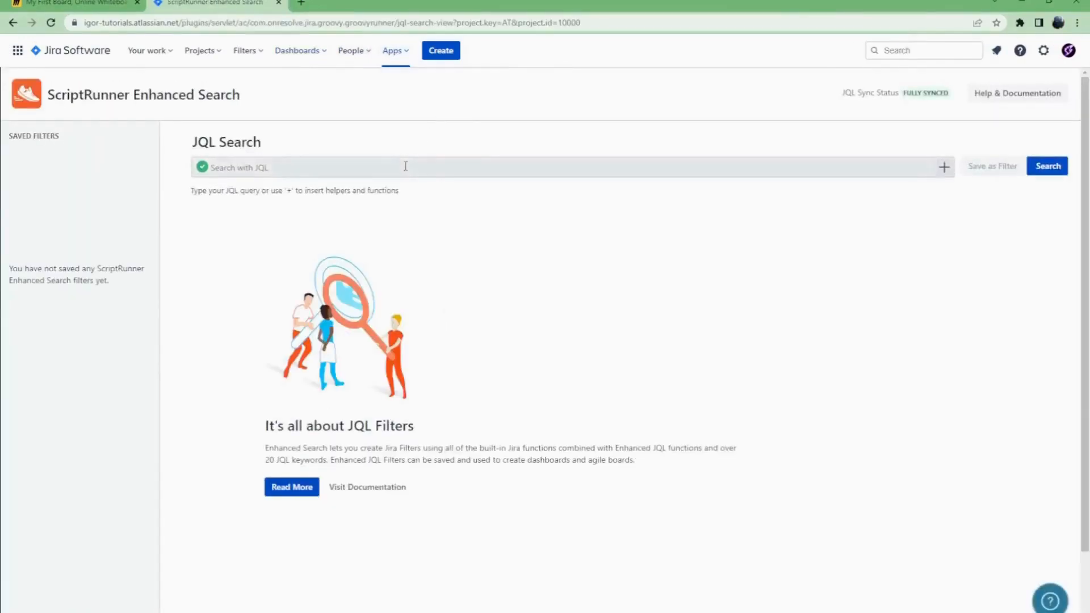
pyautogui.click(405, 166)
pyautogui.write('"PhaseType[Dropdown]"= PhaseFour AND issueFunction in linkedIssuesOf("issuetype= Story AND labels = PhaseThree")')
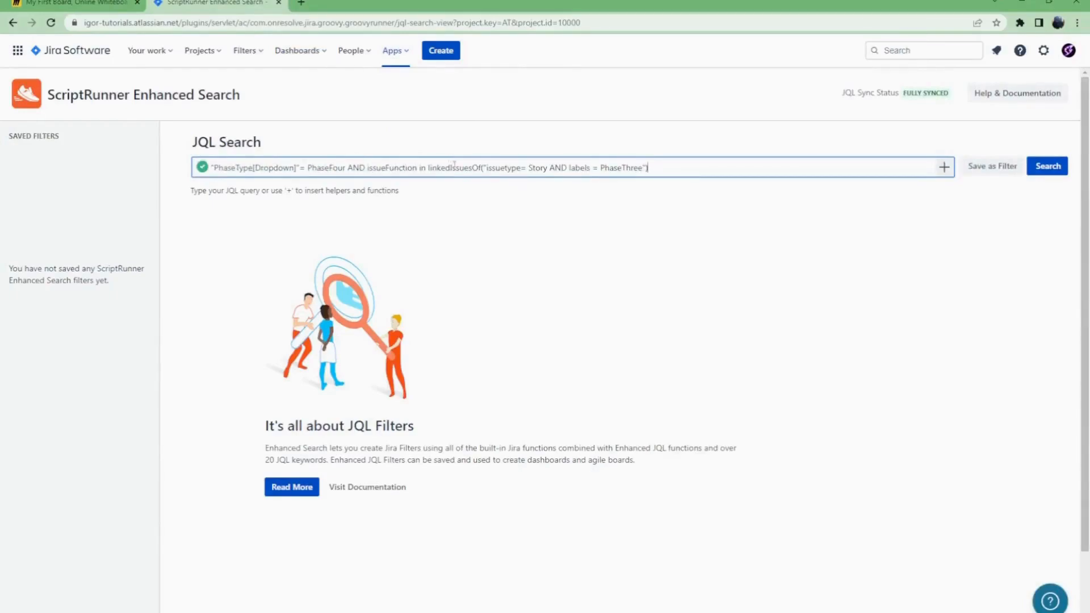
pyautogui.click(1038, 167)
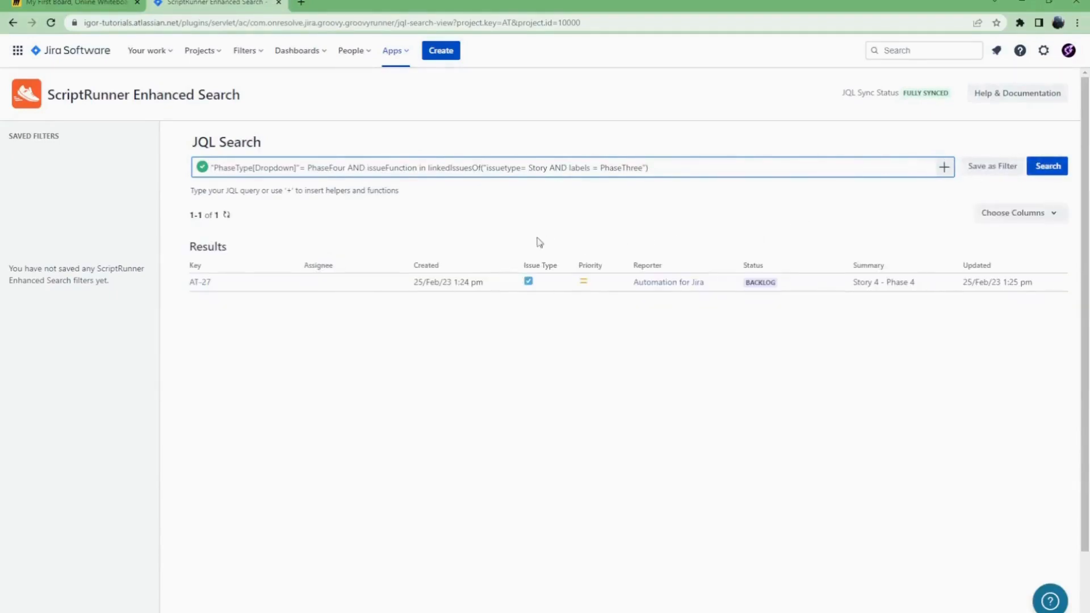